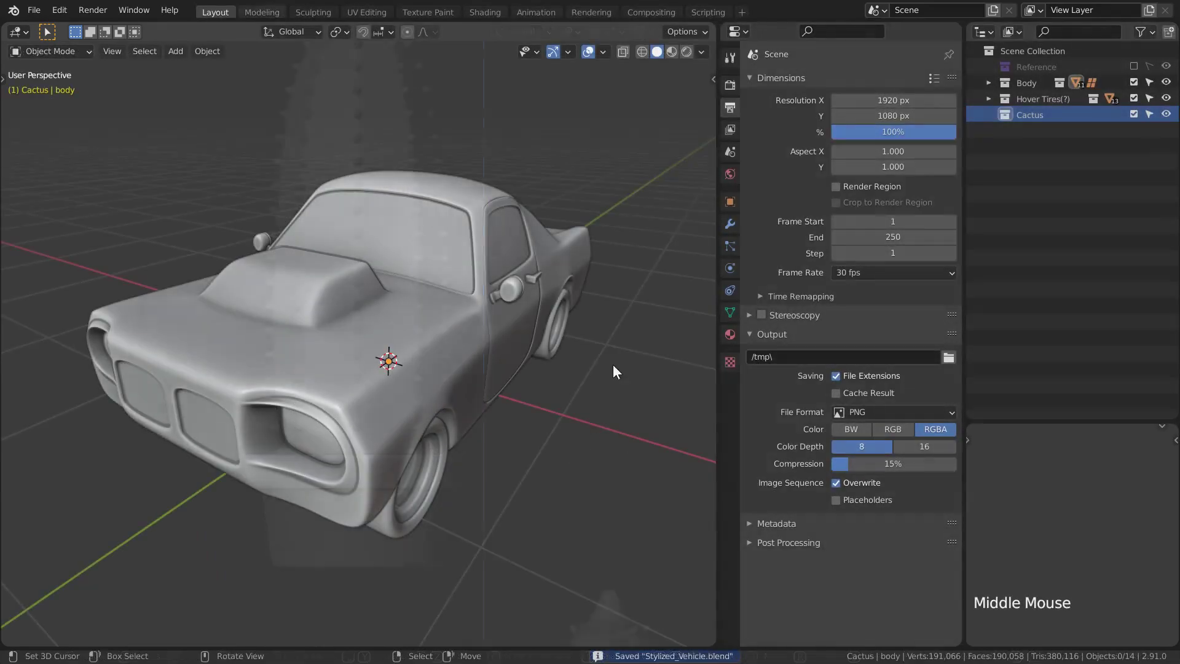
Add a mesh circle with 12 vertices.
{"action": "scroll", "coordinate": [613, 356], "scroll_direction": "down", "scroll_amount": 2}
{"action": "key", "text": "shift+a"}
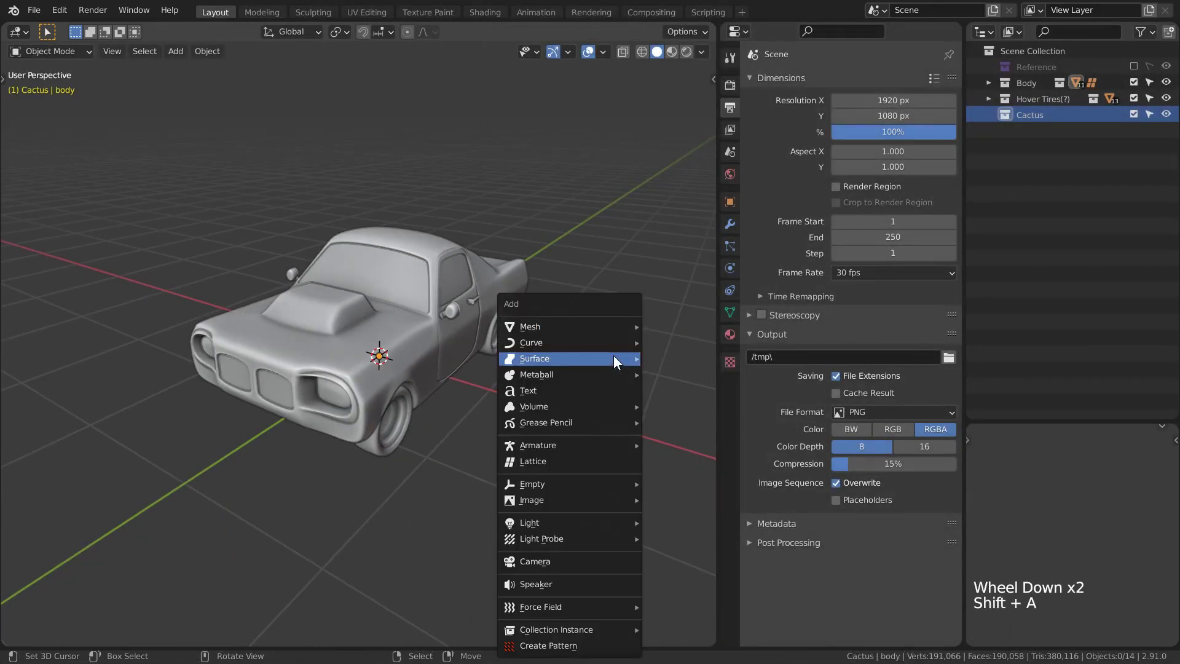
{"action": "mouse_move", "coordinate": [581, 326]}
{"action": "left_click", "coordinate": [681, 358]}
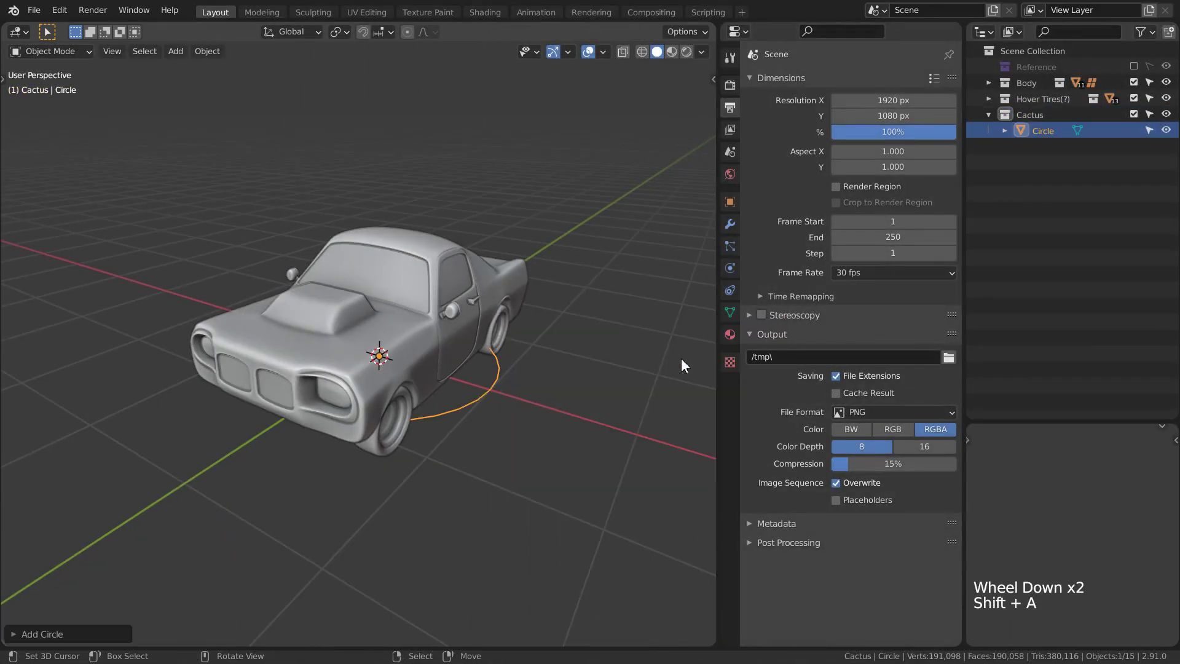
{"action": "left_click", "coordinate": [67, 628]}
{"action": "left_click", "coordinate": [165, 463]}
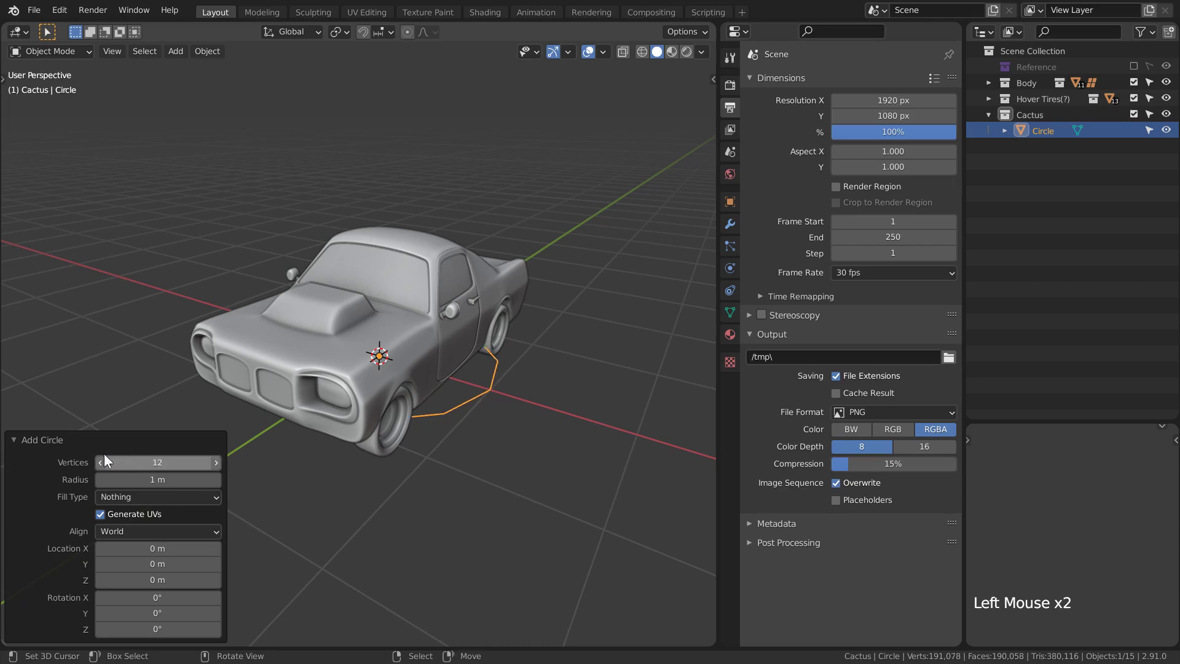
{"action": "left_click", "coordinate": [118, 440]}
In side view, move the circle level with the hood and shrink it in Edit Mode.
{"action": "key", "text": "KP_3"}
{"action": "key", "text": "g"}
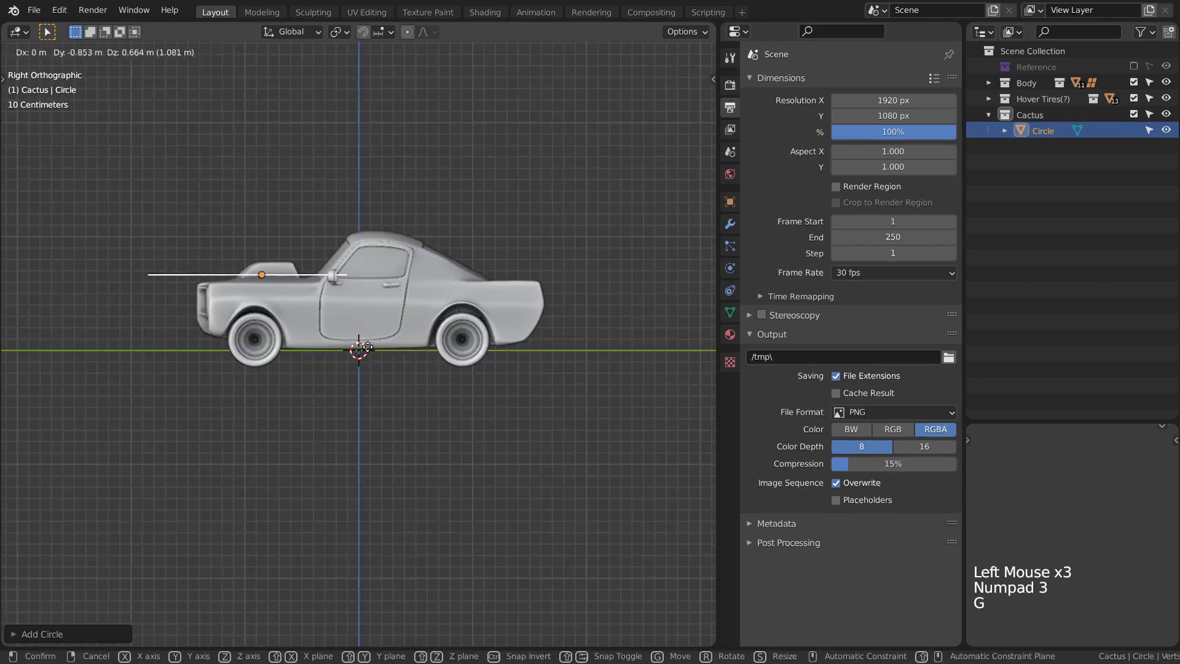
{"action": "left_click", "coordinate": [325, 348]}
{"action": "middle_click_drag", "start_coordinate": [326, 348], "coordinate": [576, 356], "text": "shift"}
{"action": "key", "text": "Tab"}
{"action": "key", "text": "s"}
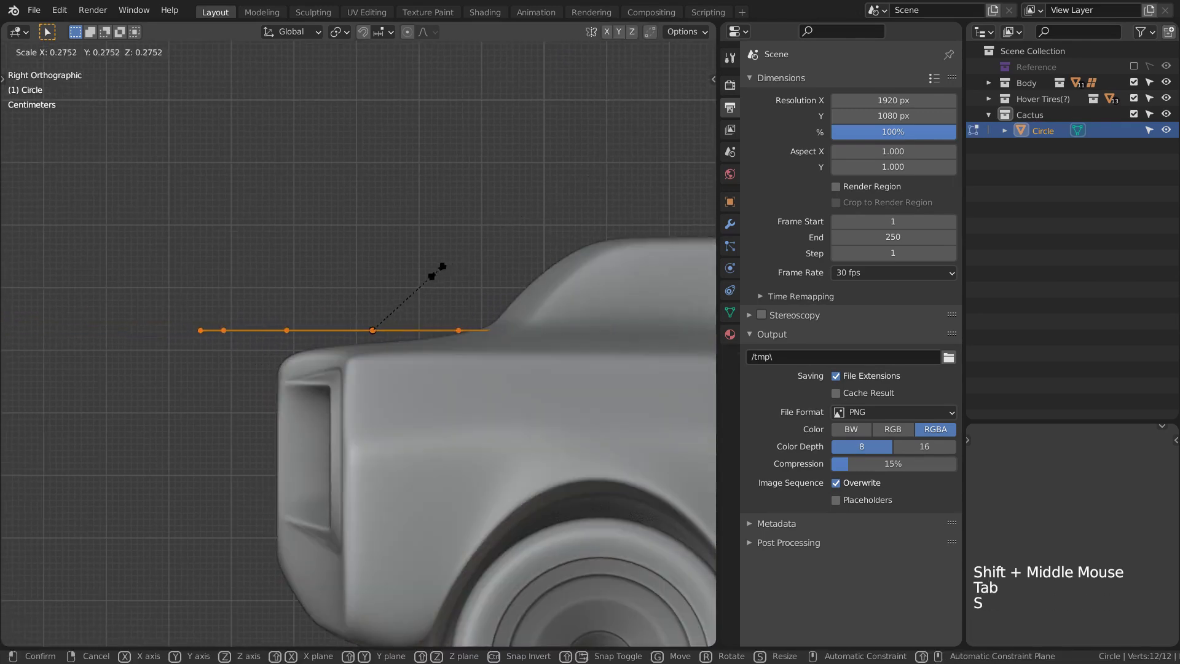
{"action": "key", "text": "s"}
{"action": "key", "text": "g"}
{"action": "left_click", "coordinate": [393, 282]}
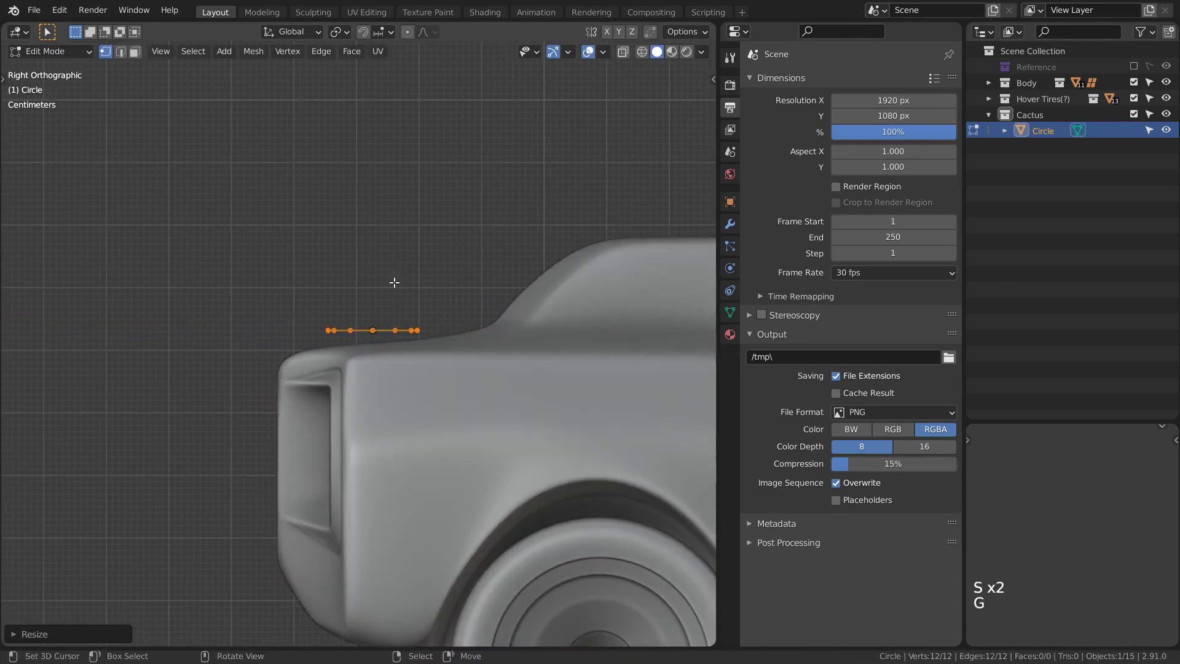
Move the circle object onto the hood surface.
{"action": "scroll", "coordinate": [474, 239], "scroll_direction": "up", "scroll_amount": 2}
{"action": "key", "text": "Tab"}
{"action": "key", "text": "g"}
{"action": "left_click", "coordinate": [449, 267]}
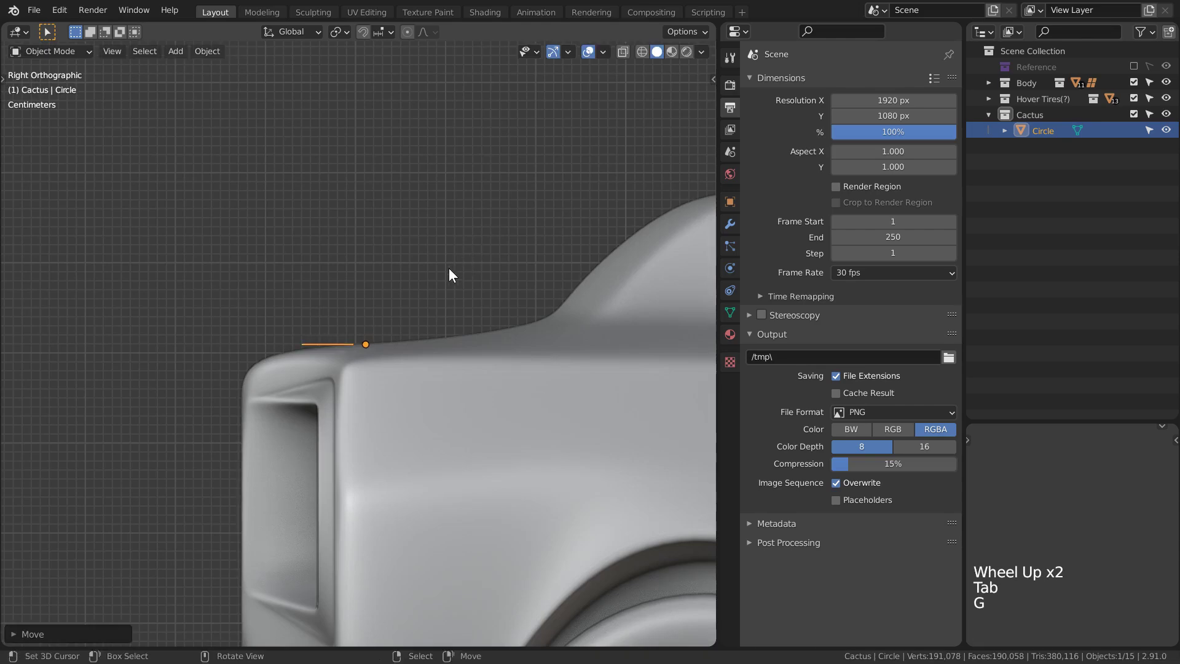
{"action": "middle_click_drag", "start_coordinate": [448, 267], "coordinate": [494, 308]}
Widen the ring's top edge and extrude it upward into a tapered wall.
{"action": "key", "text": "s"}
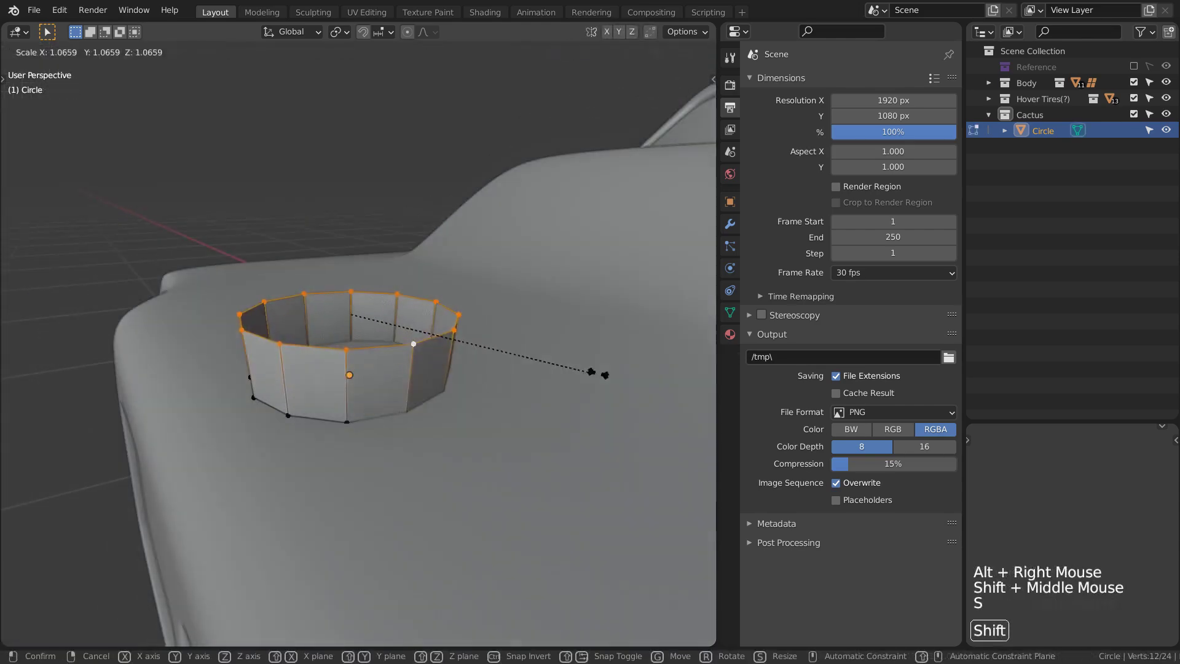
{"action": "left_click", "coordinate": [683, 374]}
{"action": "key", "text": "e"}
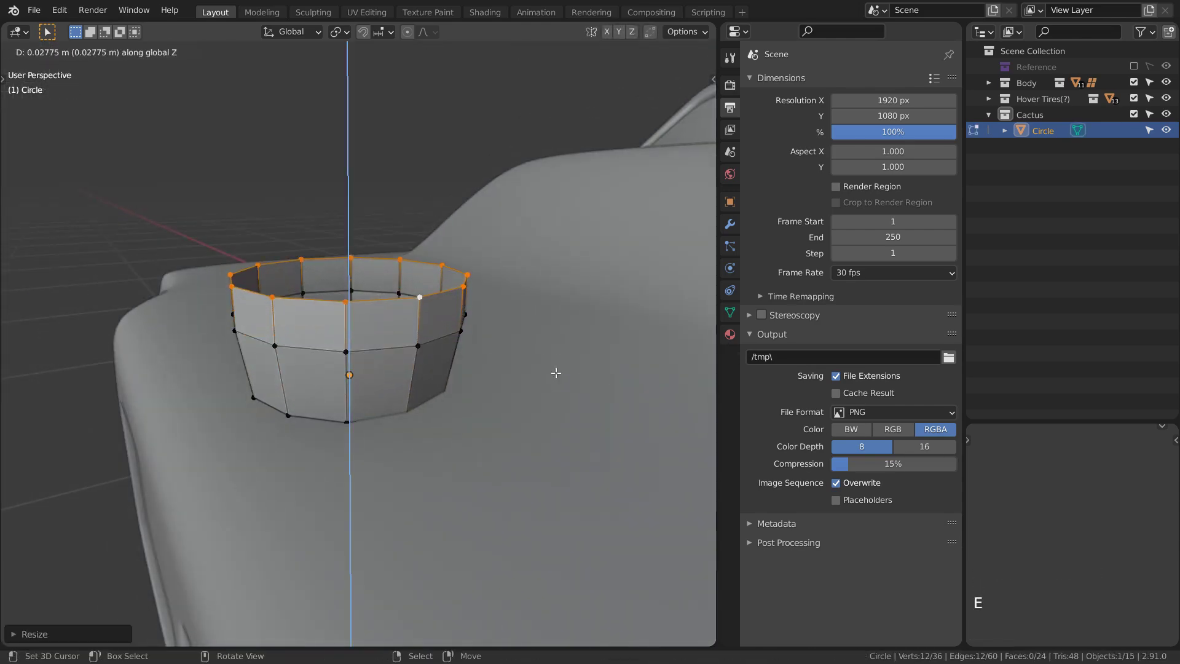
{"action": "left_click", "coordinate": [556, 373]}
Inset the top ring of faces to form the pot's lip.
{"action": "key", "text": "3"}
{"action": "right_click", "coordinate": [418, 326], "text": "alt"}
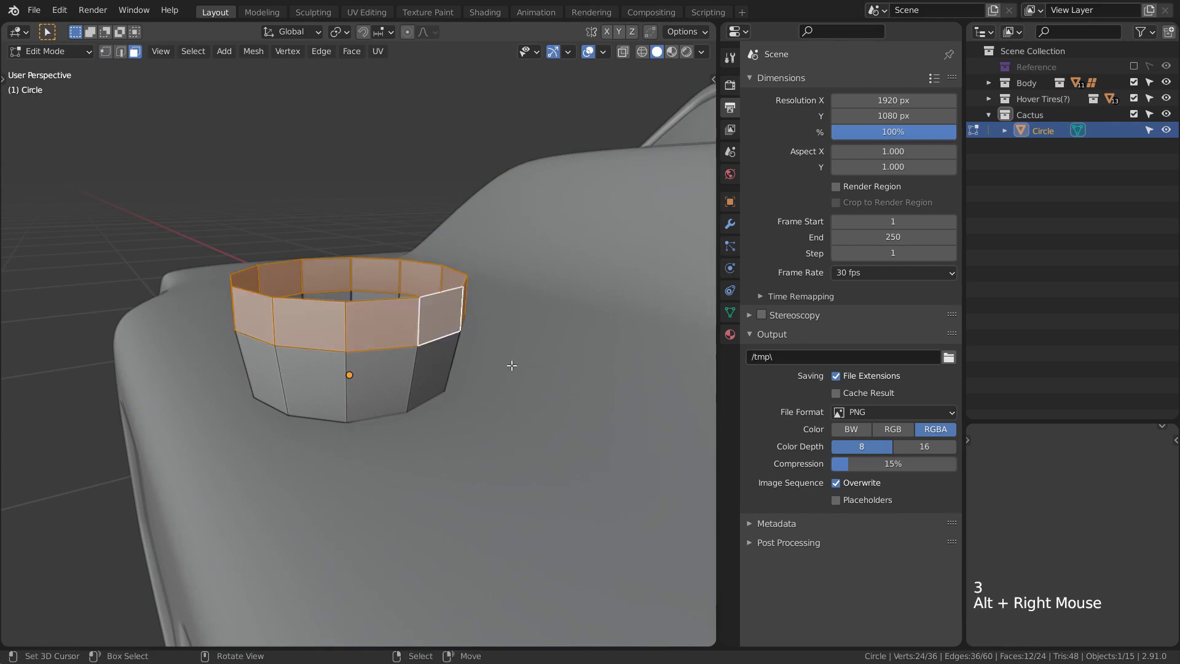
{"action": "key", "text": "i"}
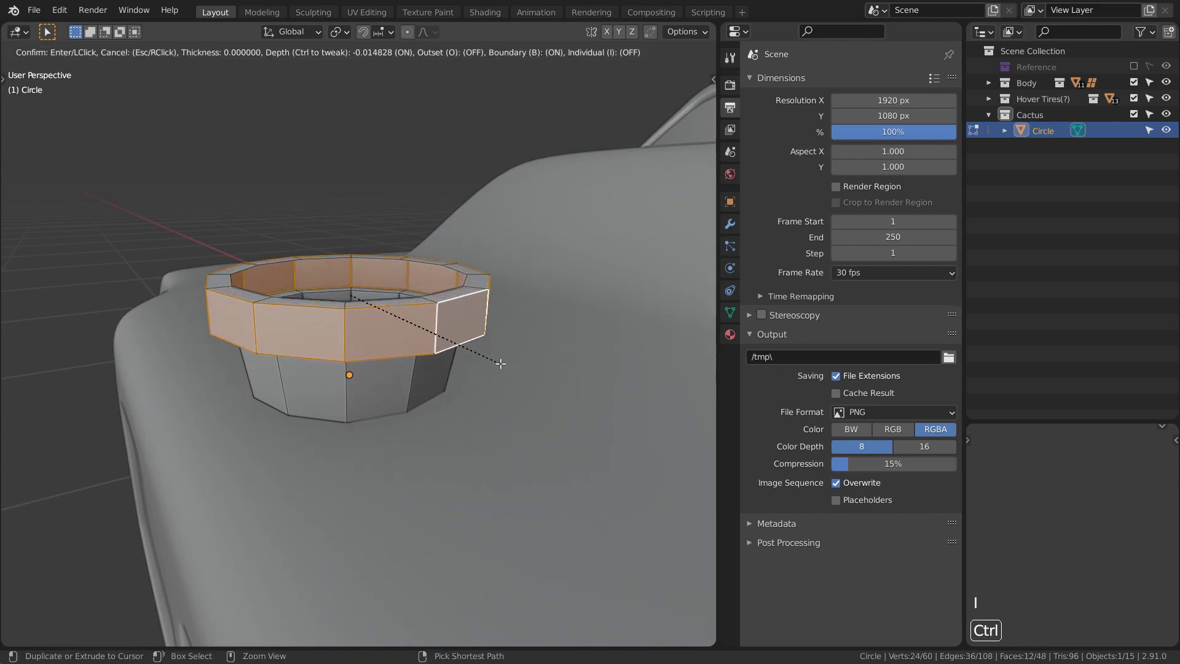
{"action": "left_click", "coordinate": [504, 362]}
{"action": "mouse_move", "coordinate": [504, 362]}
{"action": "middle_mouse_down"}
{"action": "mouse_move", "coordinate": [547, 352]}
{"action": "mouse_move", "coordinate": [504, 375]}
{"action": "middle_mouse_up"}
Resize the inner rim edge loop and fill it with a face.
{"action": "key", "text": "2"}
{"action": "right_click", "coordinate": [547, 352], "text": "alt"}
{"action": "key", "text": "s"}
{"action": "left_click", "coordinate": [547, 341]}
{"action": "scroll", "coordinate": [491, 388], "scroll_direction": "up", "scroll_amount": 2}
{"action": "key", "text": "f"}
Inset the new top face and cap the pot's bottom opening.
{"action": "key", "text": "i"}
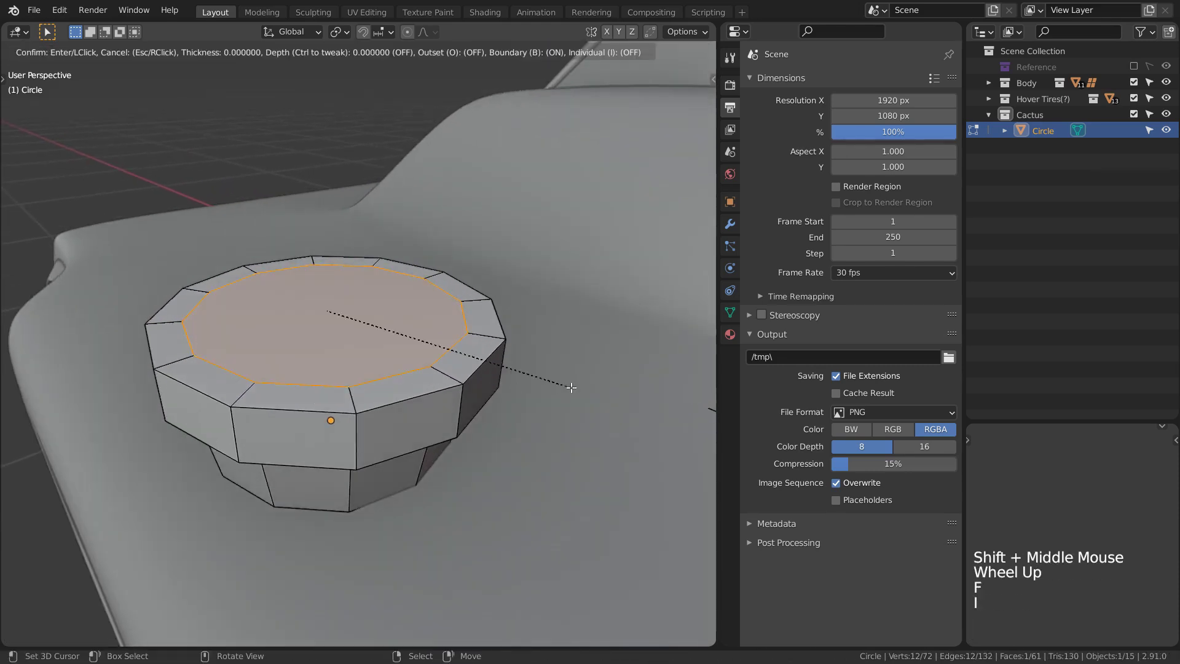
{"action": "key", "text": "alt+z"}
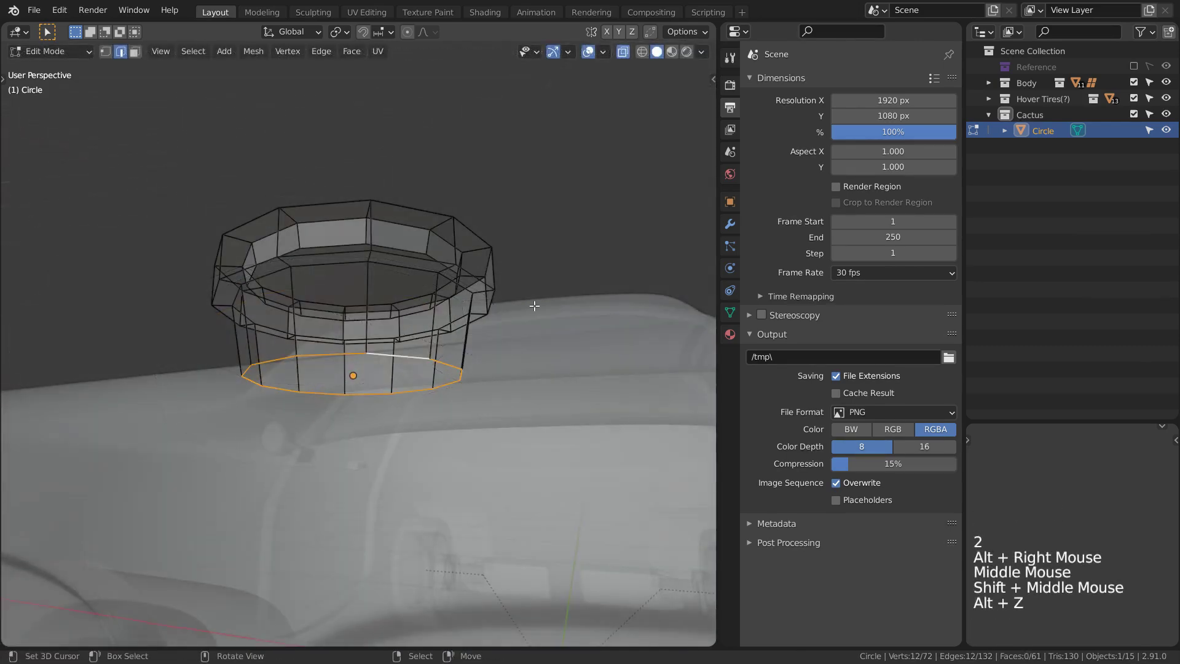
{"action": "key", "text": "f"}
{"action": "middle_click_drag", "start_coordinate": [571, 288], "coordinate": [520, 359]}
{"action": "key", "text": "alt+z"}
{"action": "key", "text": "Tab"}
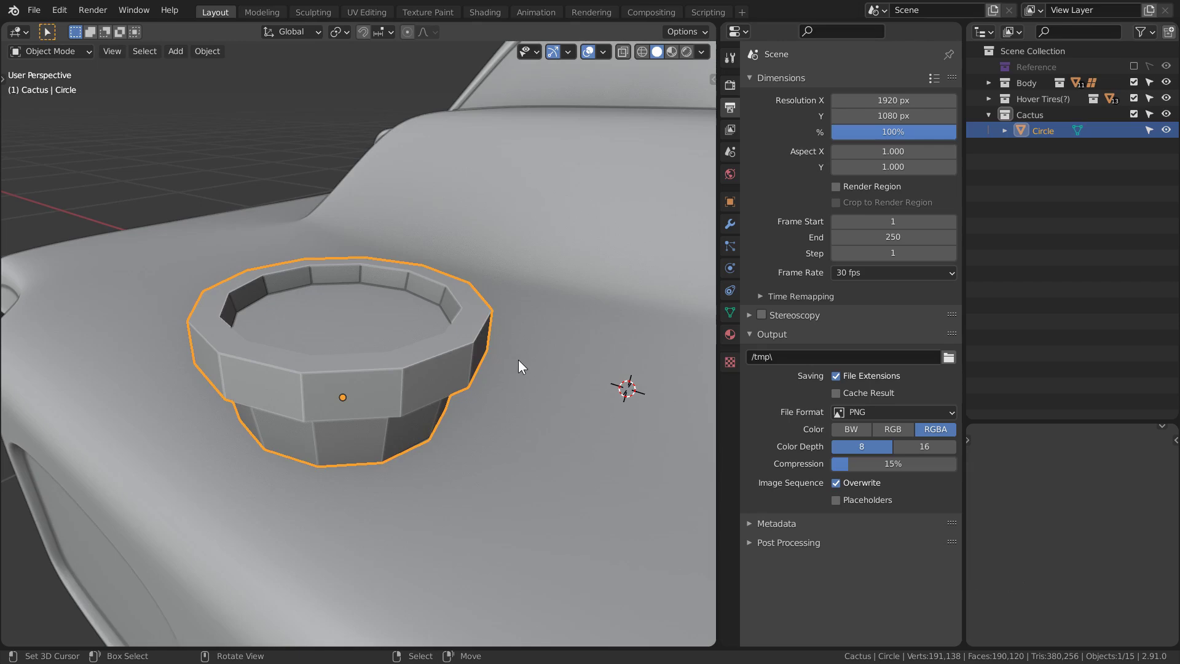
Delete the pot's top inner face to open it.
{"action": "key", "text": "Tab"}
{"action": "right_click", "coordinate": [344, 313]}
{"action": "key", "text": "3"}
{"action": "right_click", "coordinate": [344, 314]}
{"action": "key", "text": "x"}
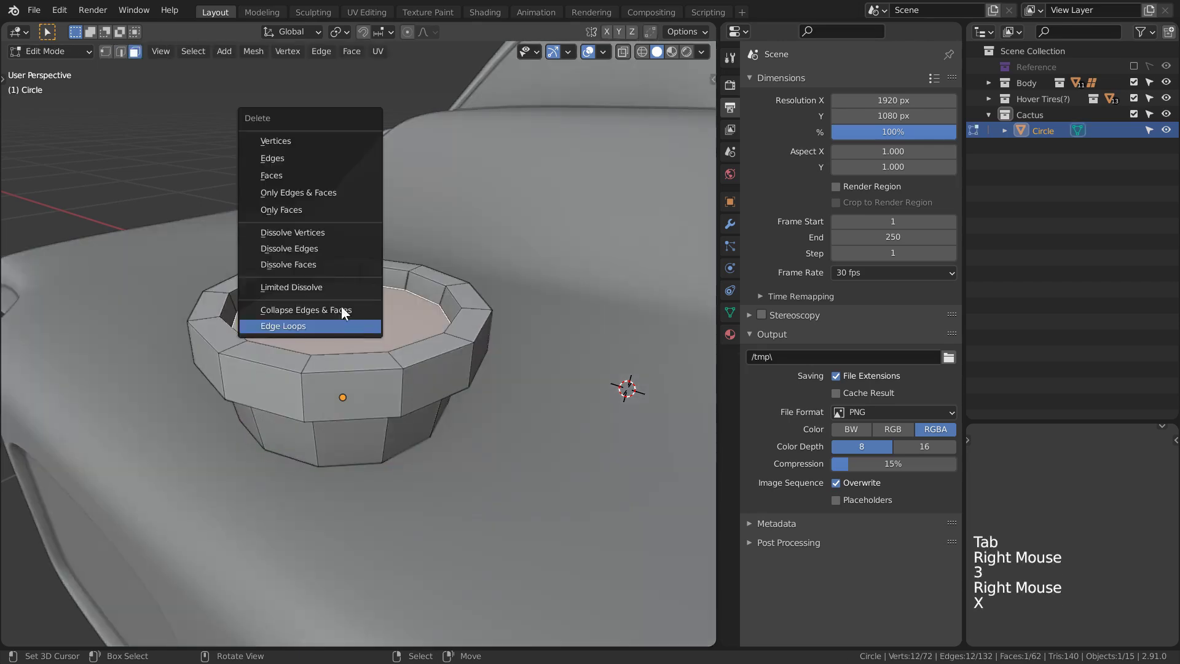
{"action": "left_click", "coordinate": [273, 178]}
{"action": "key", "text": "Tab"}
Set the Bevel modifier's Limit Method to Weight.
{"action": "left_click", "coordinate": [730, 224]}
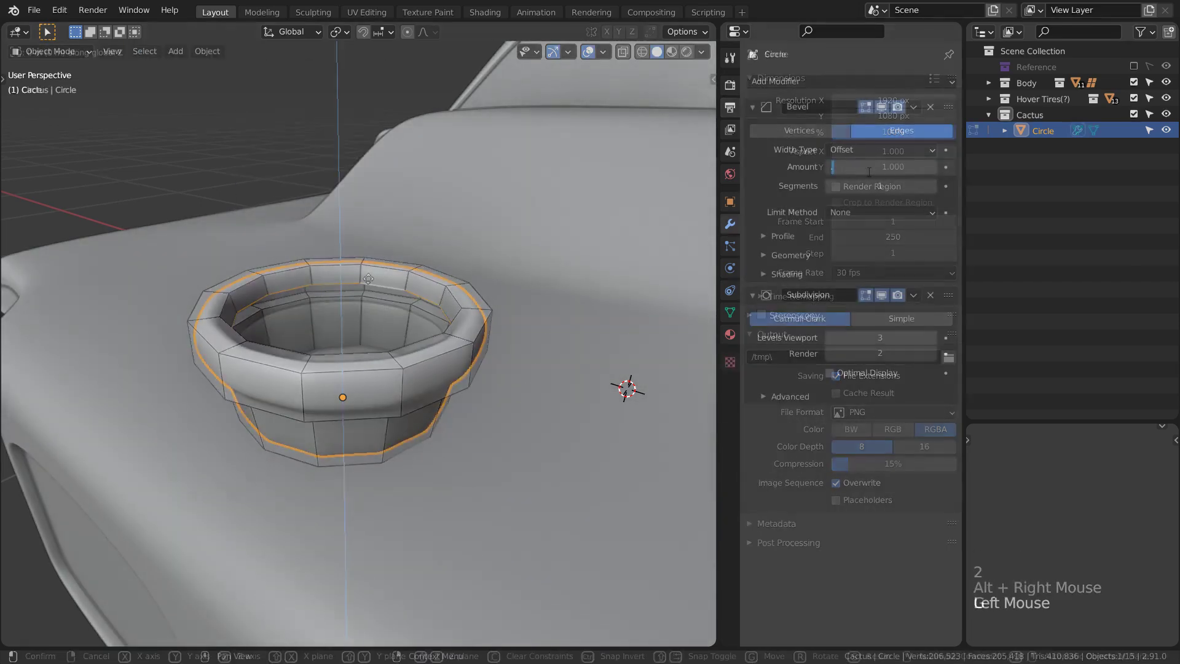
{"action": "left_click", "coordinate": [869, 167]}
{"action": "left_click", "coordinate": [895, 211]}
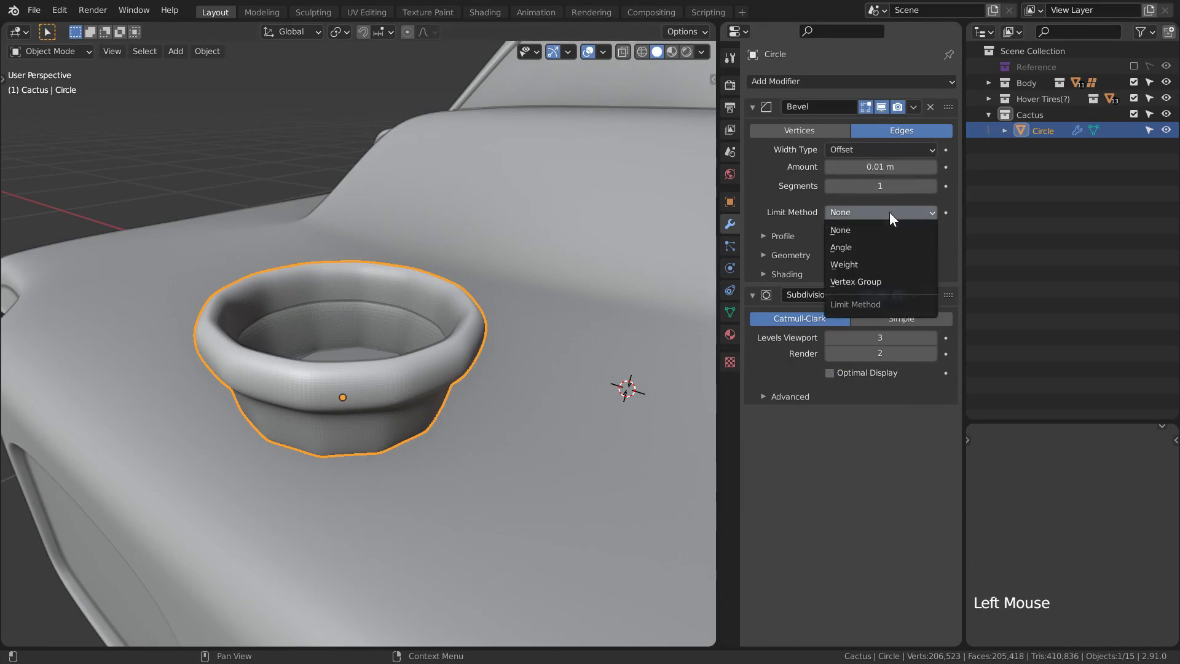
{"action": "left_click", "coordinate": [897, 263]}
Select four edge loops of the pot and give them a 0.1 mean bevel weight.
{"action": "key", "text": "n"}
{"action": "key", "text": "Tab"}
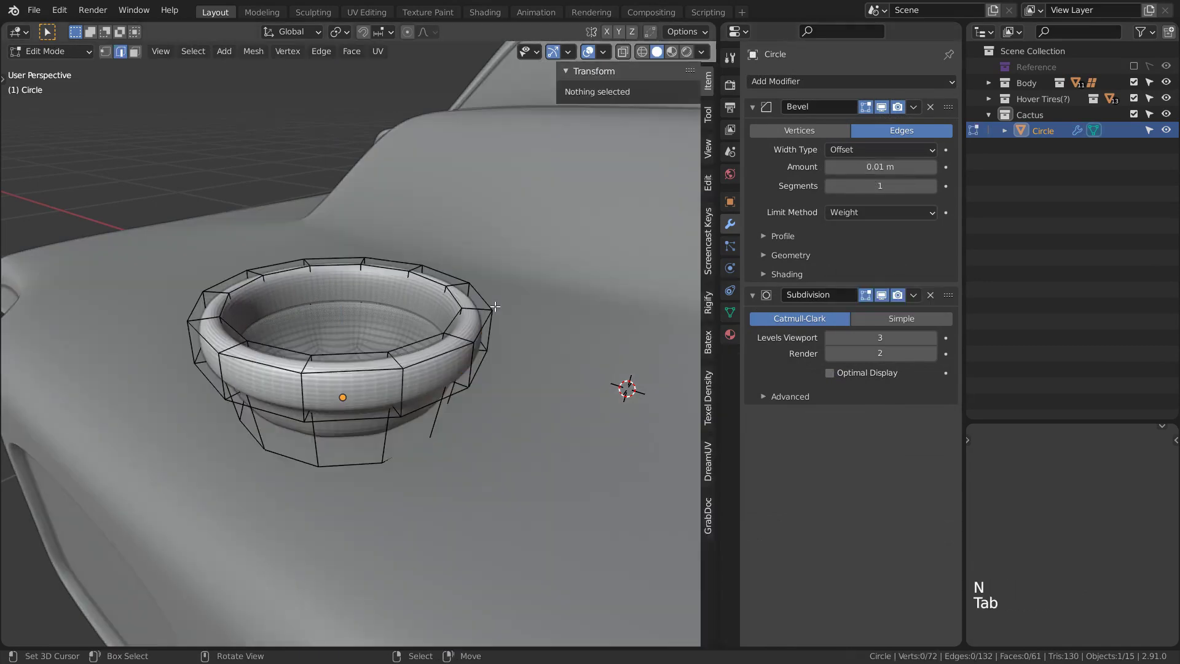
{"action": "right_click", "coordinate": [416, 348], "text": "alt"}
{"action": "right_click", "coordinate": [421, 355], "text": "alt+shift"}
{"action": "key", "text": "alt+z"}
{"action": "right_click", "coordinate": [344, 400], "text": "alt+shift"}
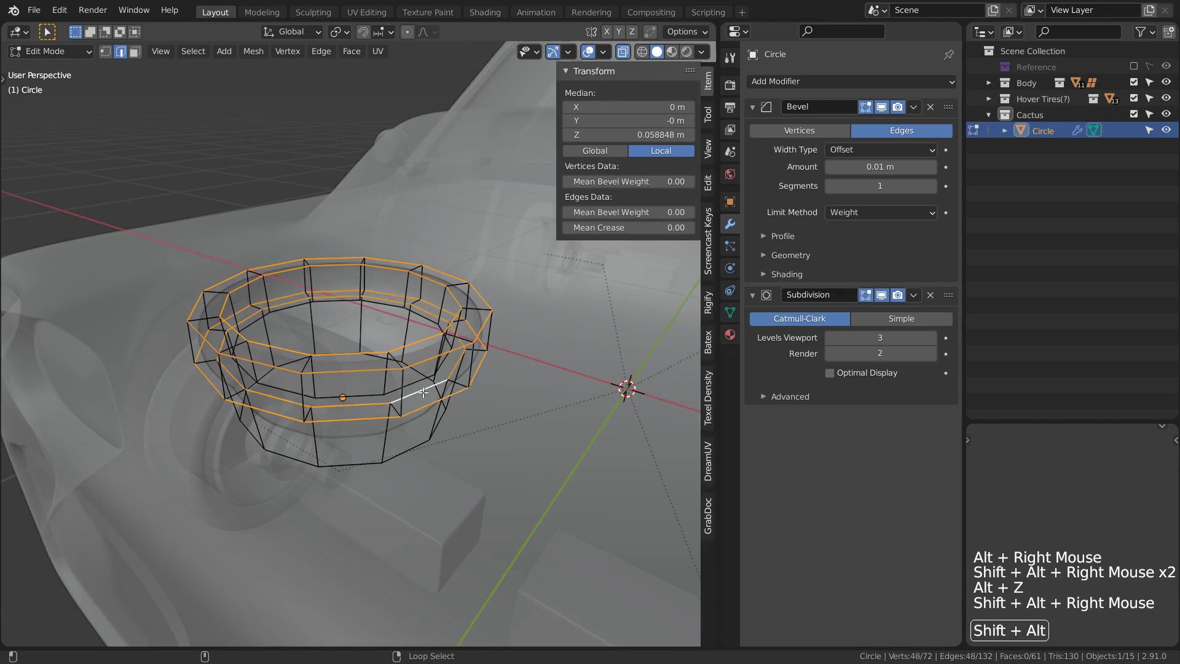
{"action": "middle_click_drag", "start_coordinate": [344, 399], "coordinate": [344, 344]}
{"action": "right_click", "coordinate": [353, 430], "text": "alt+shift"}
{"action": "key", "text": "alt+z"}
{"action": "left_click", "coordinate": [655, 214]}
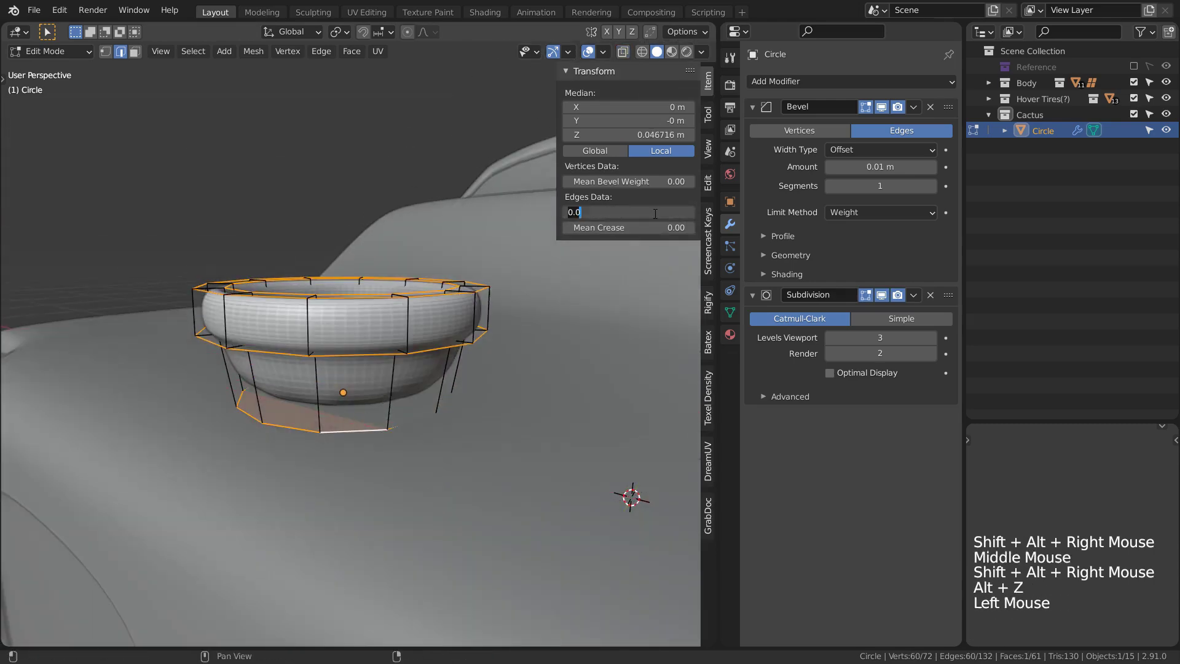
{"action": "type", "text": ".1"}
{"action": "key", "text": "Return"}
Deselect, return to Object Mode, and hide everything except the pot.
{"action": "key", "text": "alt+a"}
{"action": "key", "text": "Tab"}
{"action": "middle_click_drag", "start_coordinate": [441, 282], "coordinate": [464, 218]}
{"action": "key", "text": "shift+h"}
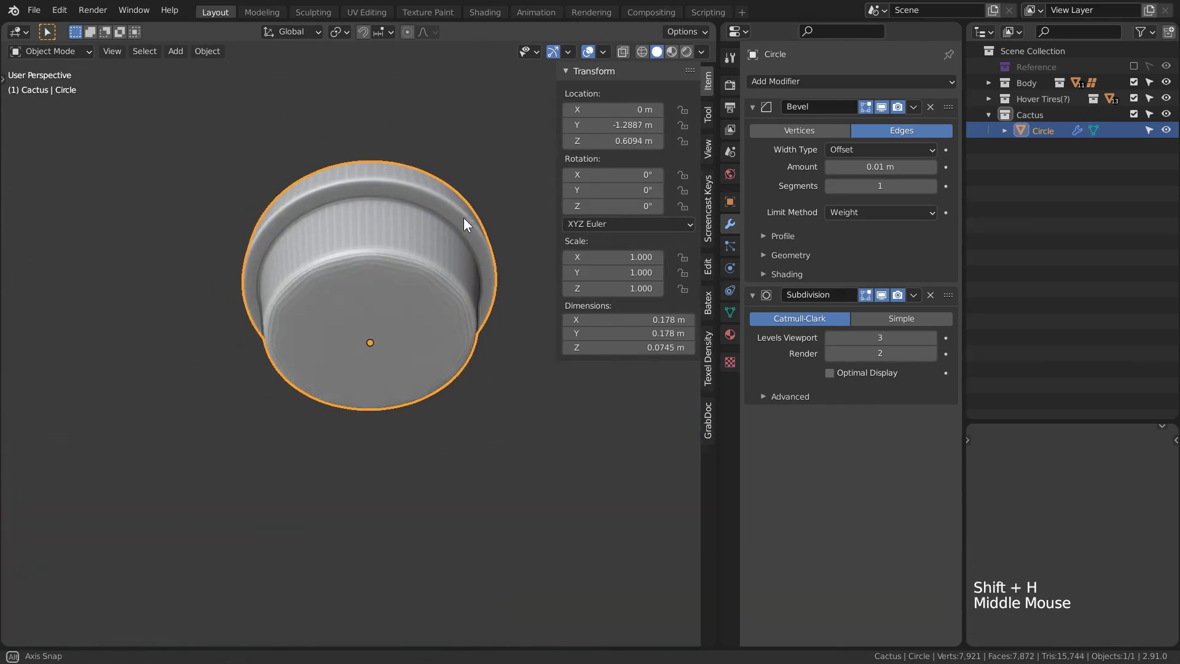
Shade the pot smooth and unhide the car.
{"action": "key", "text": "w"}
{"action": "left_click", "coordinate": [205, 193]}
{"action": "middle_click_drag", "start_coordinate": [205, 191], "coordinate": [443, 205]}
{"action": "key", "text": "Tab"}
{"action": "key", "text": "alt+h"}
Raise the pot's top ring slightly along Z.
{"action": "left_click_drag", "start_coordinate": [158, 250], "coordinate": [561, 338]}
{"action": "key", "text": "g"}
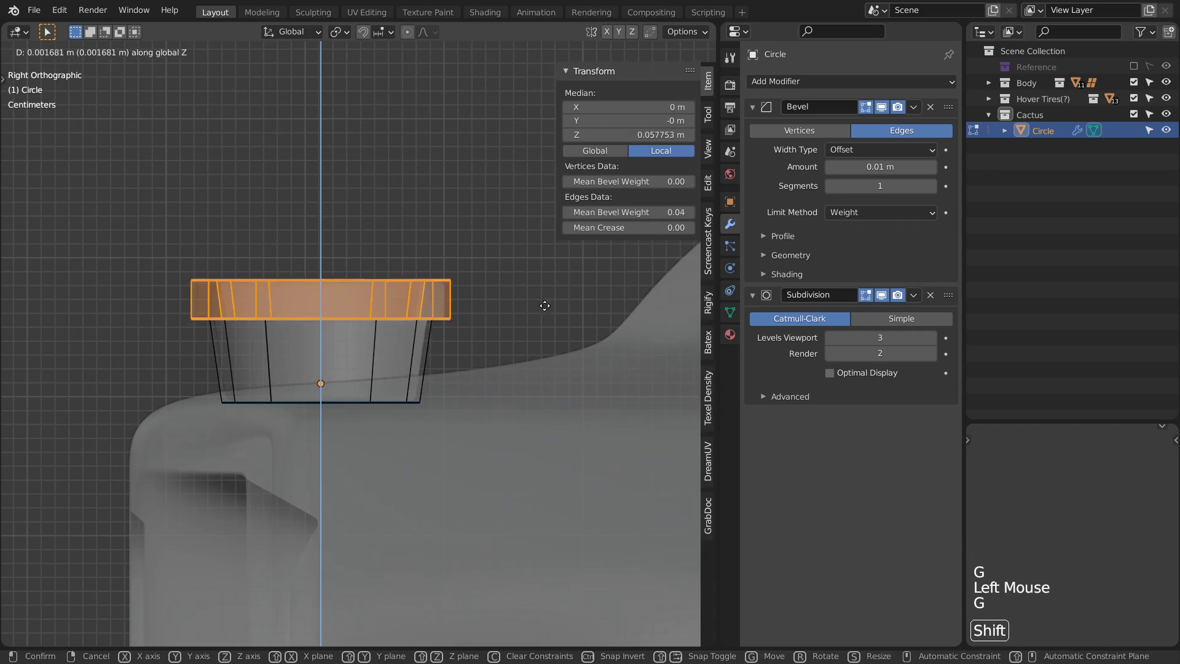
{"action": "left_click", "coordinate": [529, 261]}
{"action": "key", "text": "alt+z"}
{"action": "scroll", "coordinate": [369, 319], "scroll_direction": "down", "scroll_amount": 3}
{"action": "middle_click_drag", "start_coordinate": [529, 260], "coordinate": [429, 325]}
{"action": "key", "text": "Tab"}
{"action": "key", "text": "alt+a"}
Turn on the Face Orientation overlay and select all of the pot's geometry.
{"action": "left_click", "coordinate": [602, 53]}
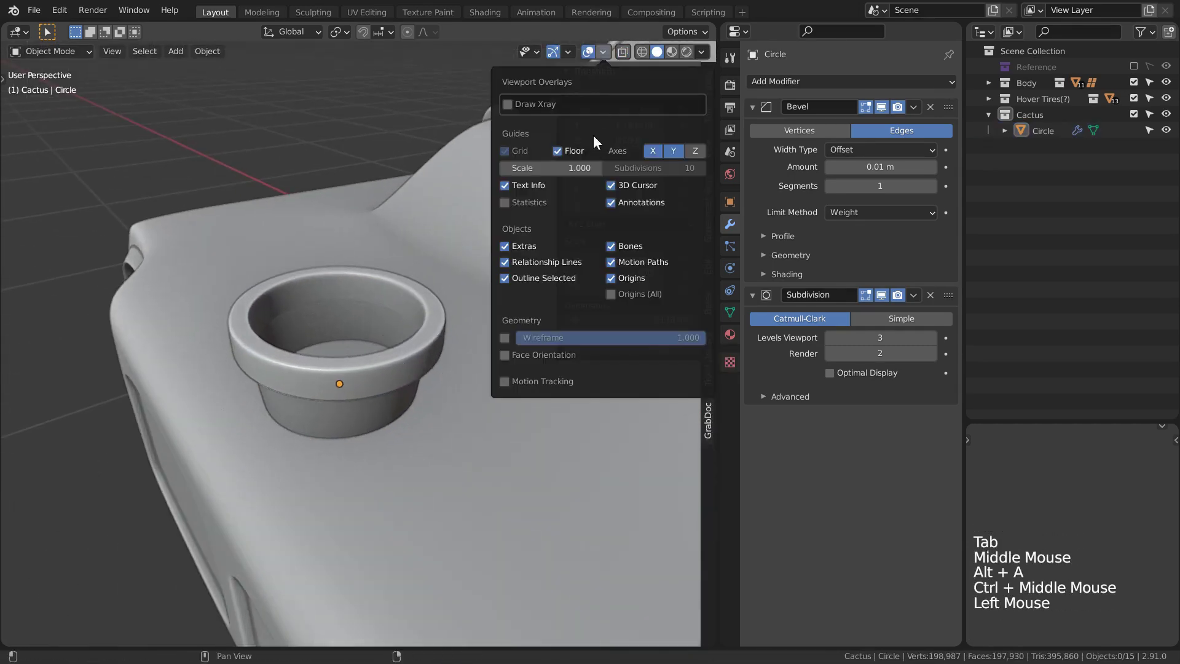
{"action": "left_click", "coordinate": [505, 355]}
{"action": "right_click", "coordinate": [285, 387]}
{"action": "key", "text": "Tab"}
{"action": "key", "text": "a"}
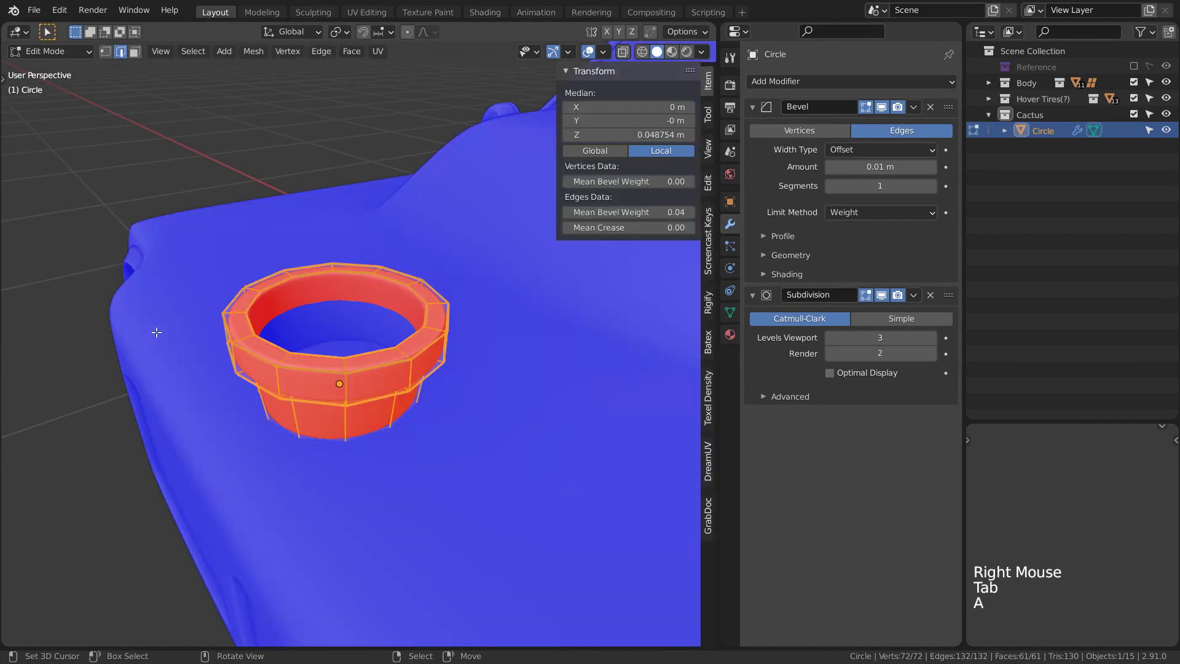
Flip the pot's normals via Mesh > Normals > Flip.
{"action": "left_click", "coordinate": [351, 51]}
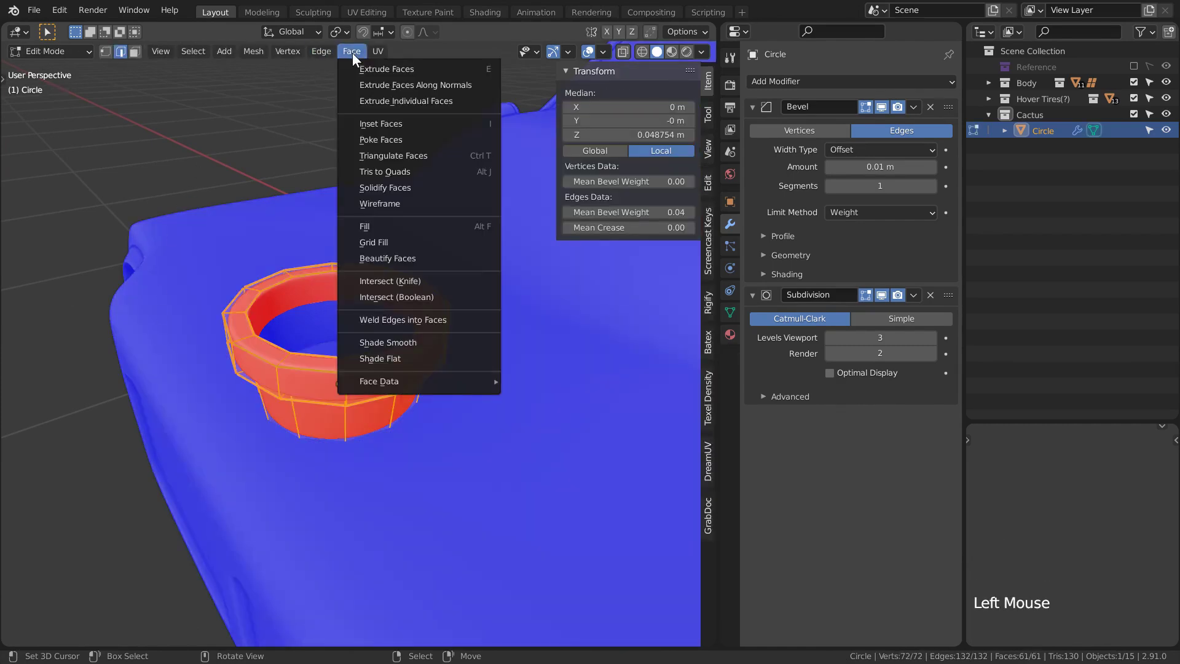
{"action": "left_click", "coordinate": [351, 52]}
{"action": "left_click", "coordinate": [251, 58]}
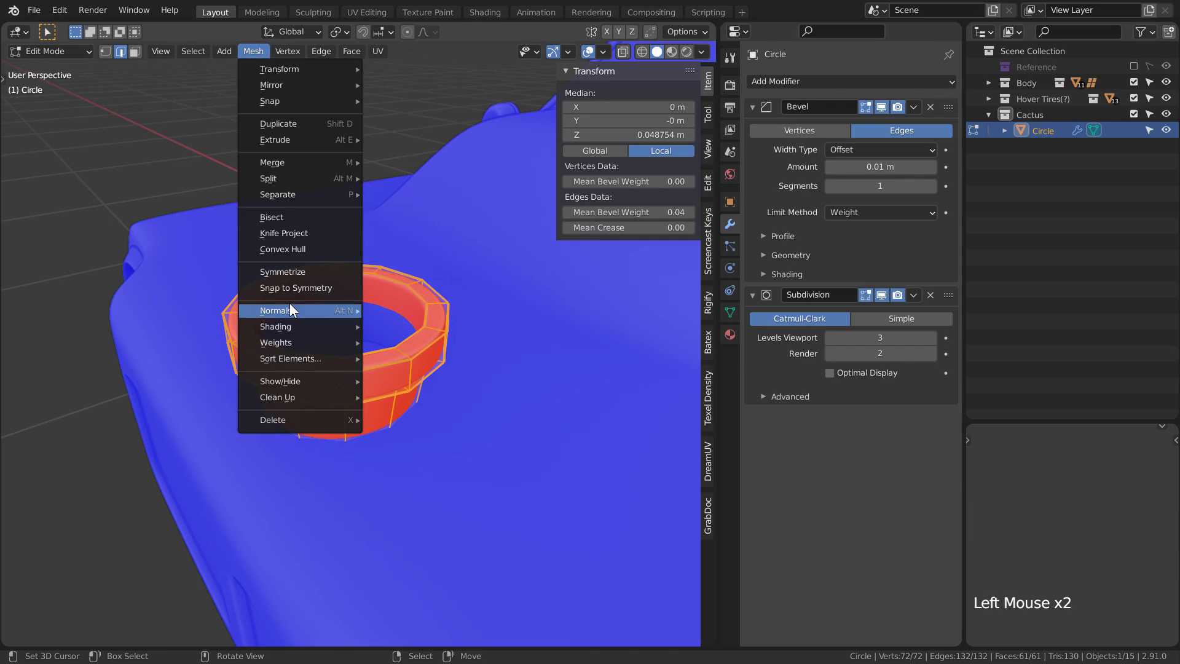
{"action": "mouse_move", "coordinate": [292, 311]}
{"action": "left_click", "coordinate": [393, 311]}
{"action": "key", "text": "alt+a"}
{"action": "key", "text": "Tab"}
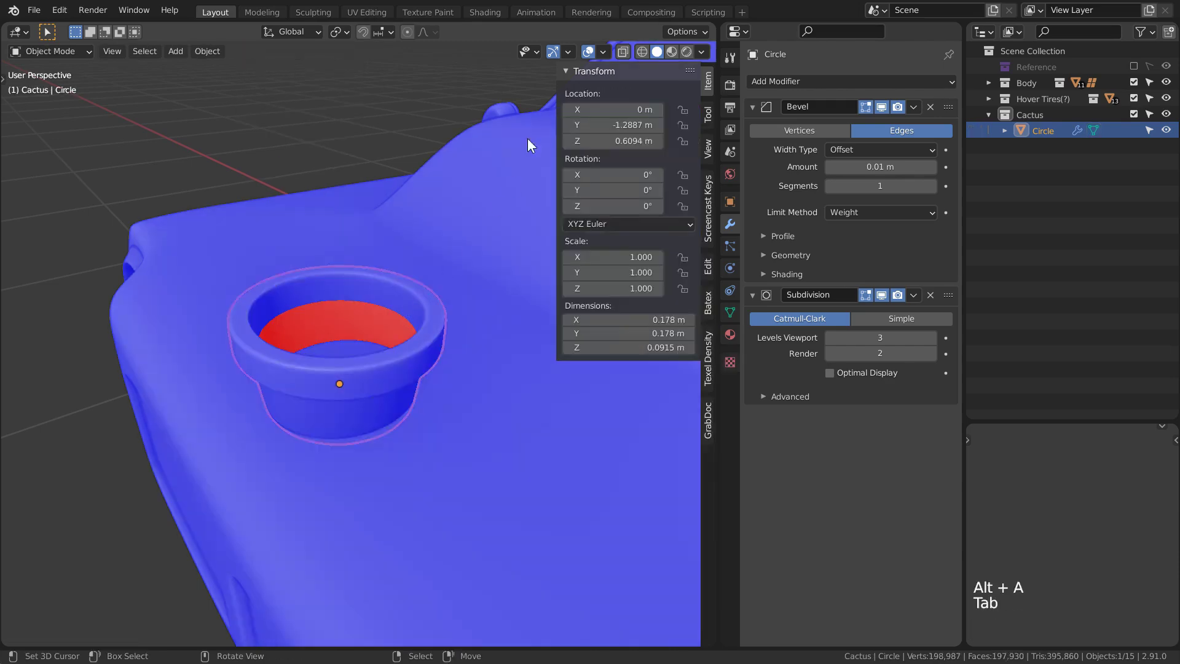
Hide the face orientation colours and add a mesh plane.
{"action": "left_click", "coordinate": [602, 53]}
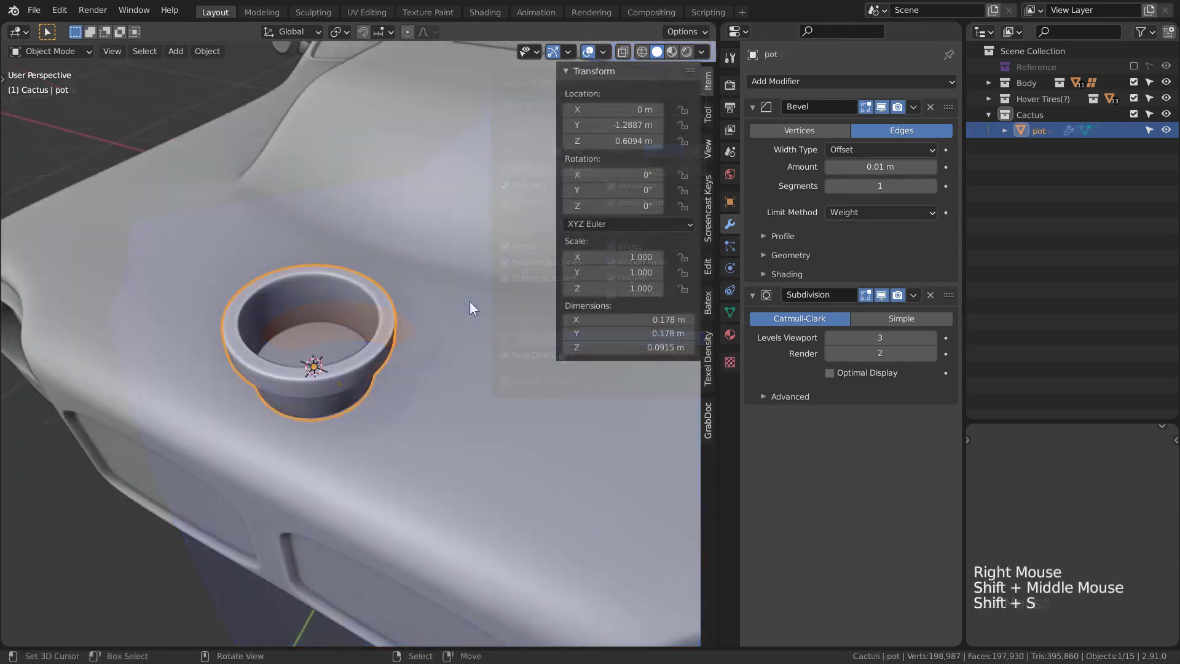
{"action": "scroll", "coordinate": [470, 301], "scroll_direction": "up", "scroll_amount": 2}
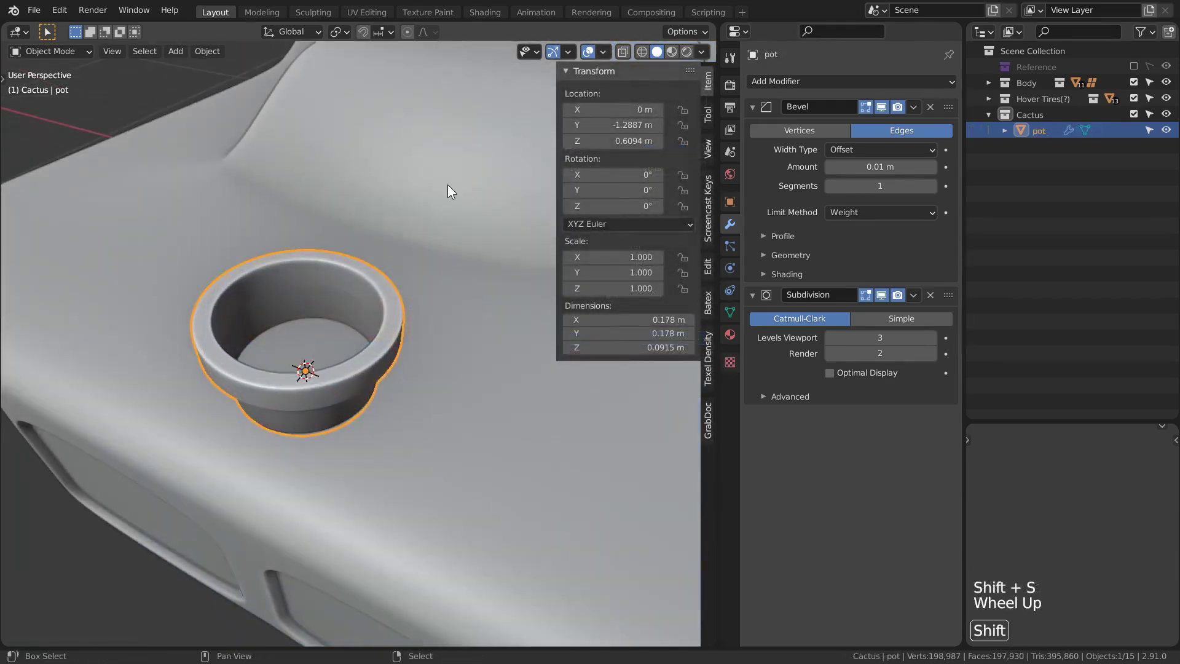
{"action": "key", "text": "shift+a"}
{"action": "mouse_move", "coordinate": [447, 184]}
{"action": "left_click", "coordinate": [514, 184]}
{"action": "scroll", "coordinate": [481, 231], "scroll_direction": "down", "scroll_amount": 2}
Shrink the plane and raise it along Z inside the pot near the rim.
{"action": "key", "text": "Tab"}
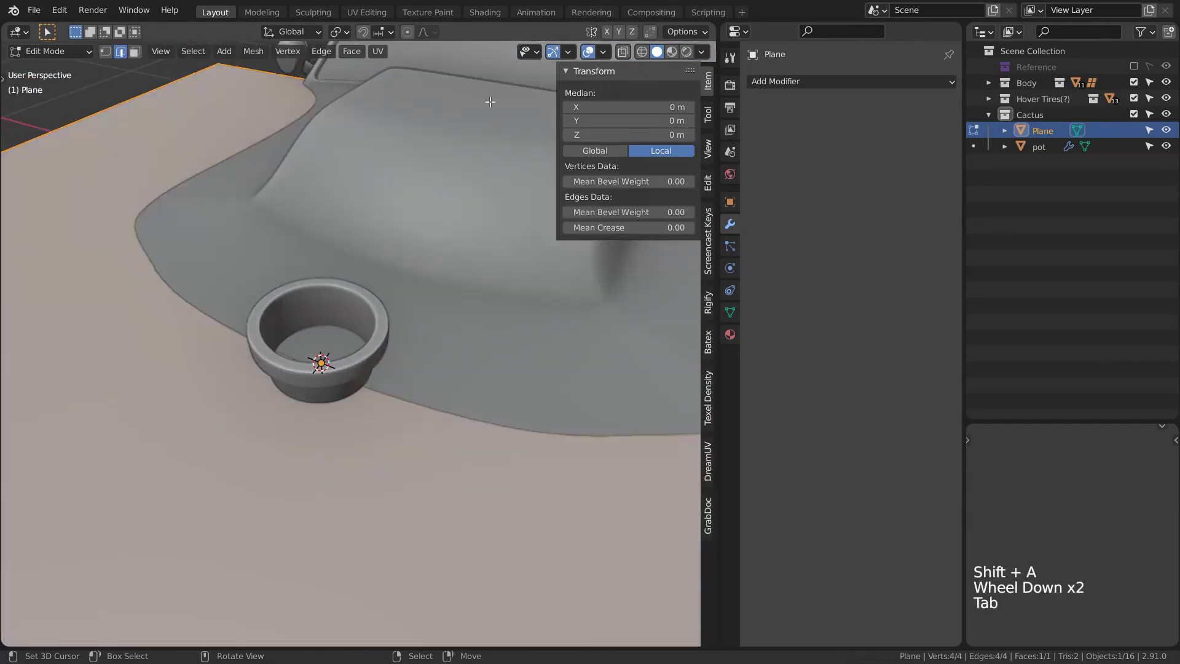
{"action": "key", "text": "s"}
{"action": "key", "text": "s"}
{"action": "left_click", "coordinate": [370, 350]}
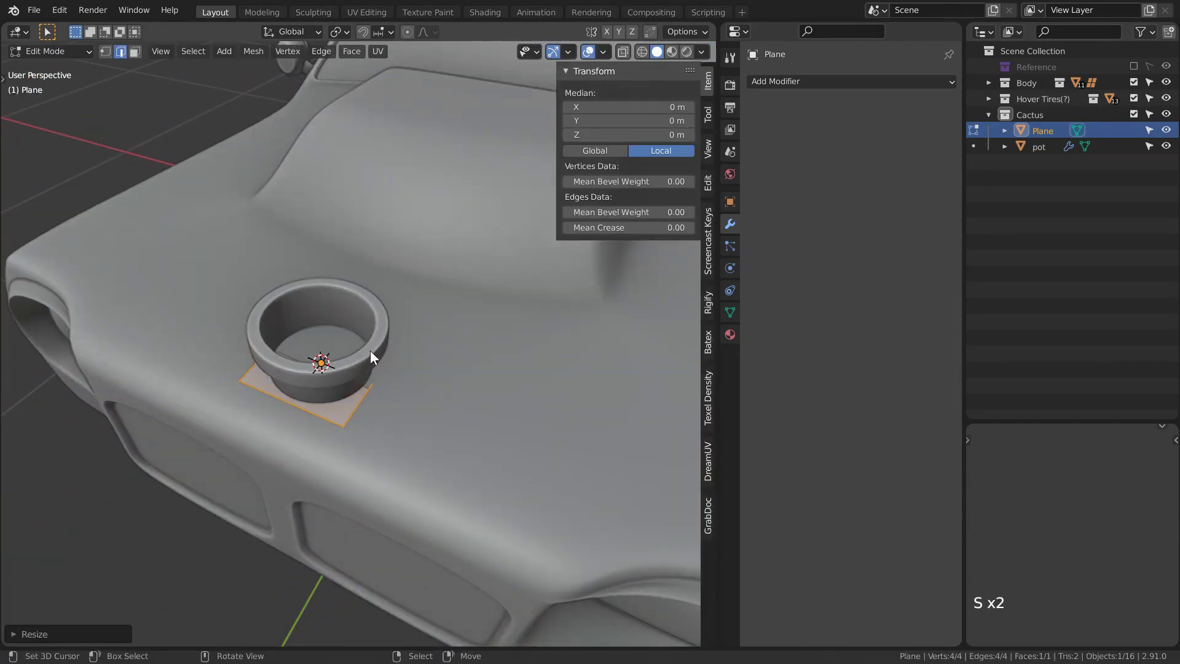
{"action": "key", "text": "Tab"}
{"action": "scroll", "coordinate": [370, 351], "scroll_direction": "up", "scroll_amount": 2}
{"action": "key", "text": "g"}
{"action": "key", "text": "z"}
{"action": "left_click", "coordinate": [394, 289]}
{"action": "middle_click_drag", "start_coordinate": [394, 289], "coordinate": [404, 264], "text": "shift"}
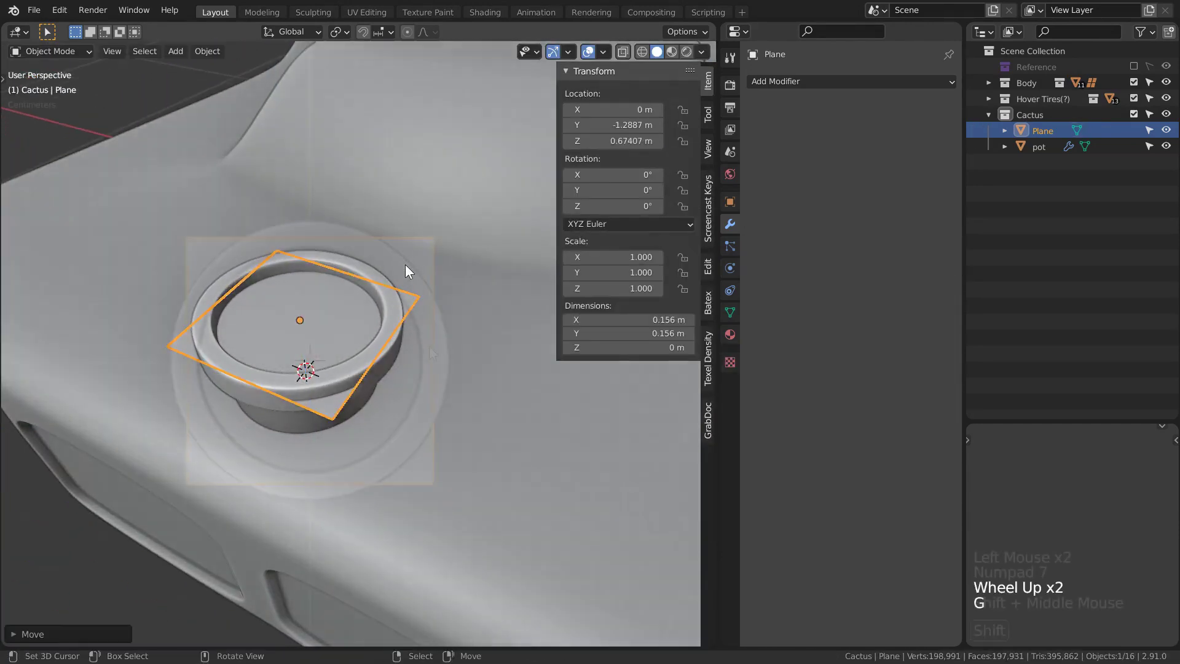
Add a Subdivision Surface modifier at viewport level 2 to the plane.
{"action": "key", "text": "KP_7"}
{"action": "left_click", "coordinate": [847, 86]}
{"action": "left_click", "coordinate": [695, 334]}
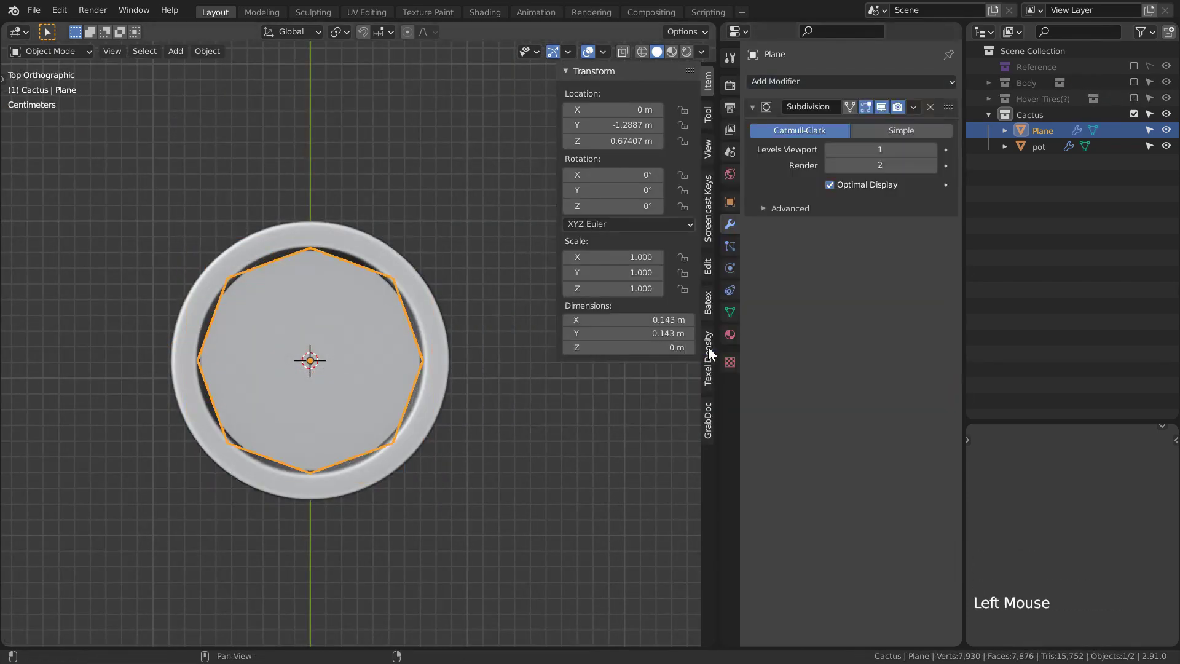
{"action": "left_click", "coordinate": [927, 149]}
Scale the plane up to fill the pot's opening.
{"action": "key", "text": "Tab"}
{"action": "key", "text": "s"}
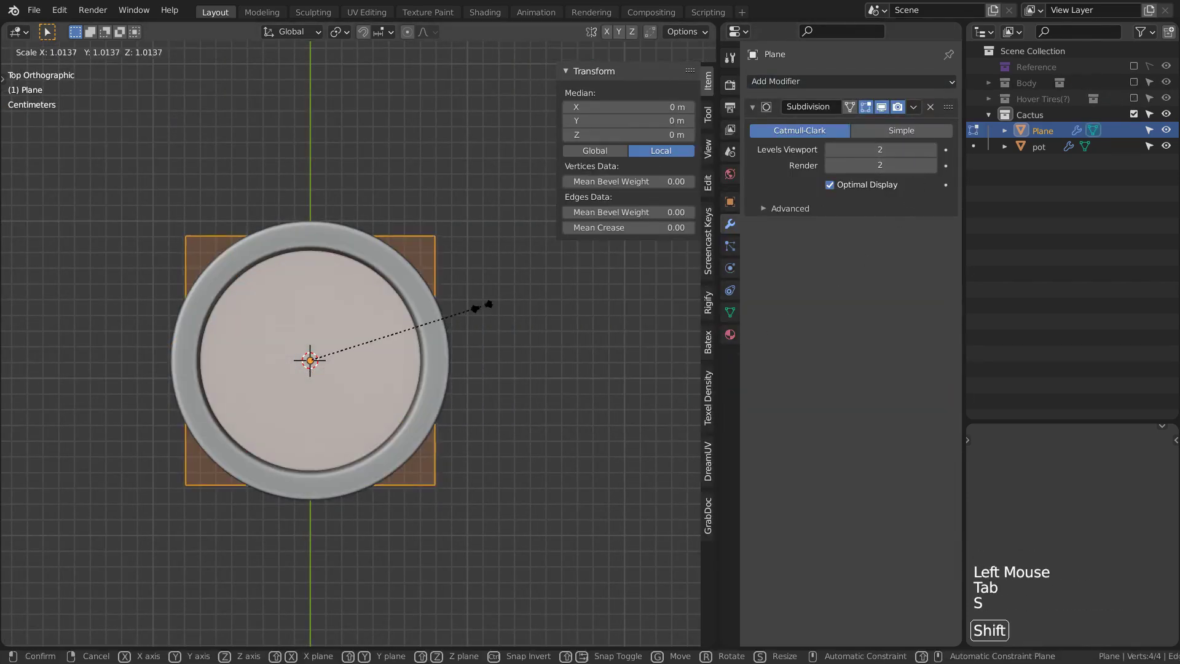
{"action": "left_click", "coordinate": [498, 297]}
{"action": "key", "text": "alt+a"}
{"action": "key", "text": "alt+z"}
{"action": "key", "text": "Tab"}
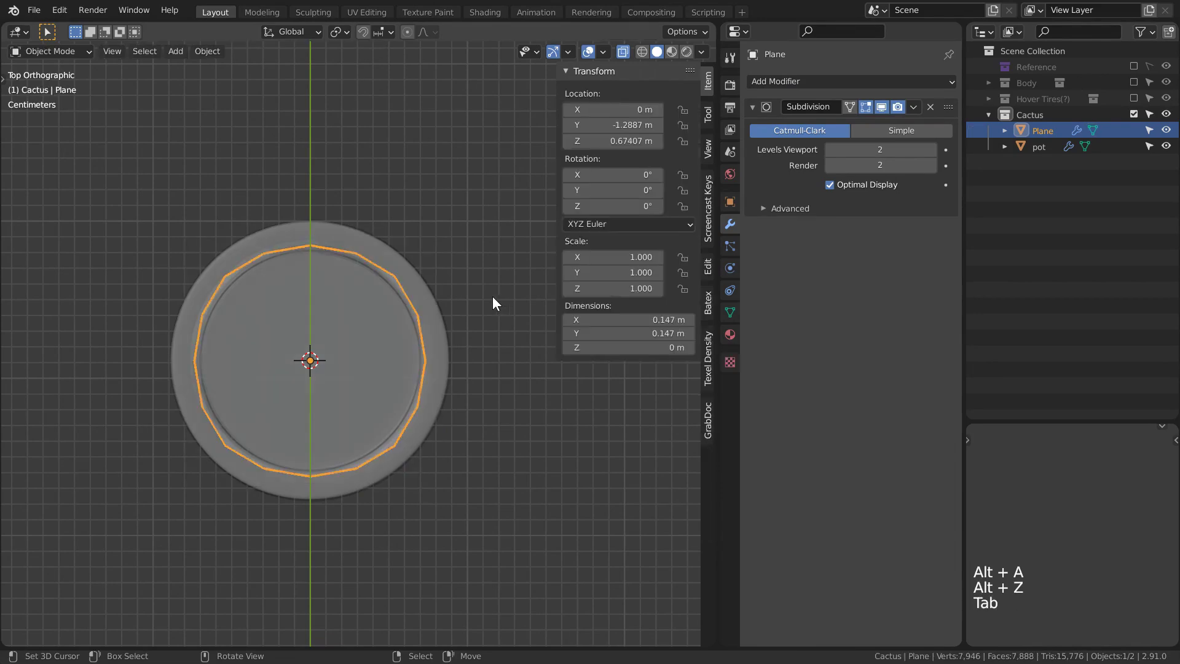
{"action": "key", "text": "shift+z"}
{"action": "mouse_move", "coordinate": [422, 380]}
{"action": "middle_mouse_down"}
{"action": "mouse_move", "coordinate": [449, 342]}
{"action": "mouse_move", "coordinate": [467, 258]}
{"action": "middle_mouse_up"}
Restore normal shading and add a Displace modifier to the plane.
{"action": "key", "text": "shift+z"}
{"action": "key", "text": "alt+z"}
{"action": "left_click", "coordinate": [851, 81]}
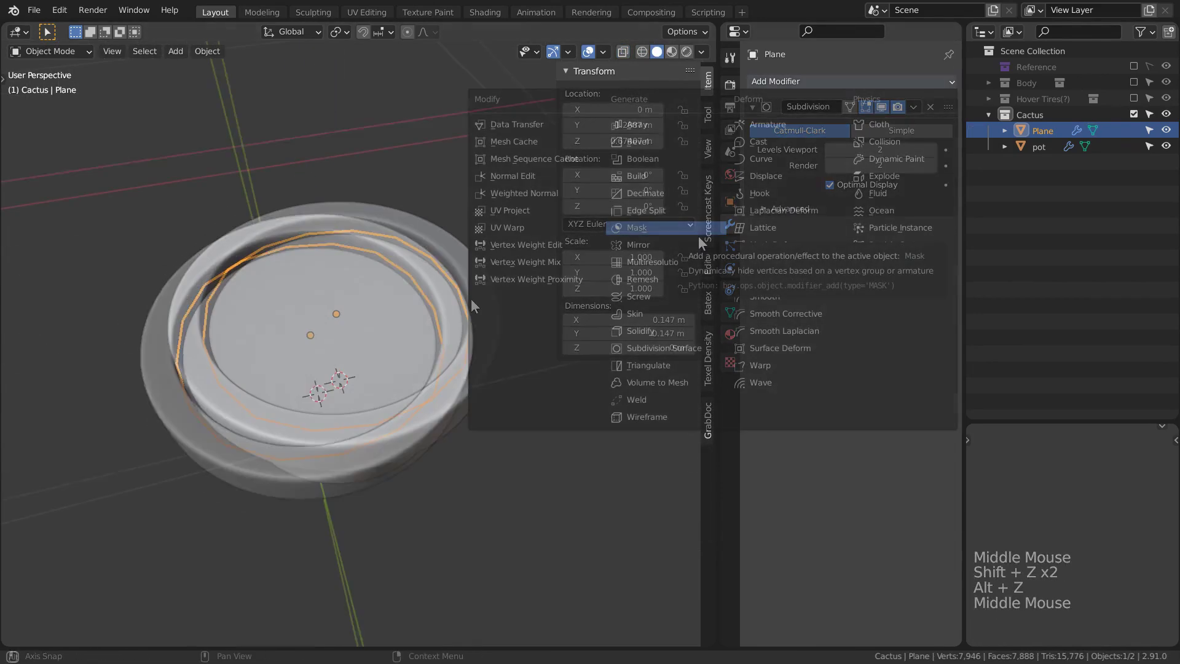
{"action": "left_click", "coordinate": [752, 182]}
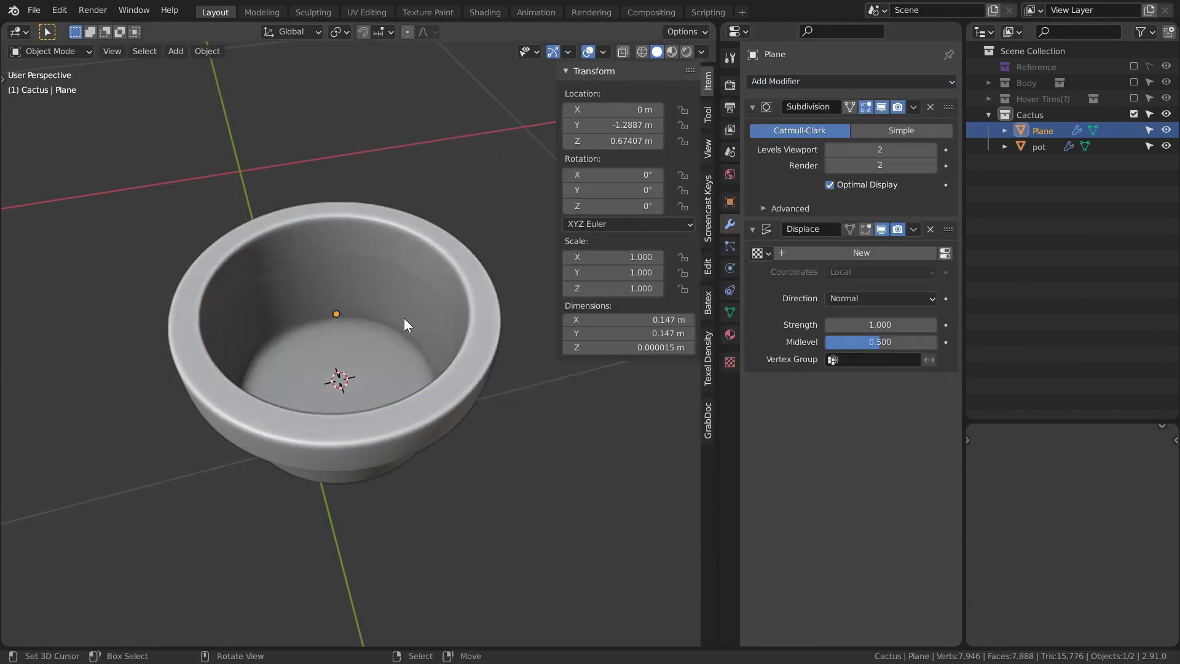
{"action": "scroll", "coordinate": [406, 314], "scroll_direction": "down", "scroll_amount": 3}
{"action": "middle_click_drag", "start_coordinate": [409, 309], "coordinate": [433, 290]}
{"action": "scroll", "coordinate": [426, 366], "scroll_direction": "up", "scroll_amount": 3}
Create a new Clouds texture for the displacement and enlarge its size.
{"action": "left_click", "coordinate": [836, 253]}
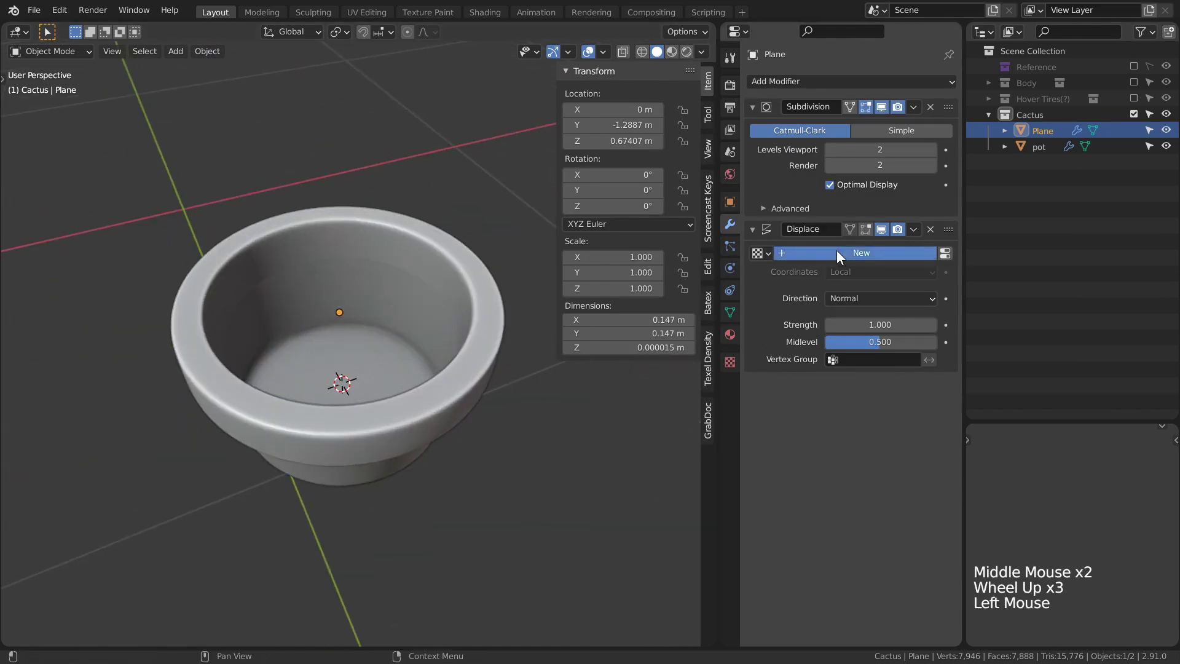
{"action": "left_click", "coordinate": [946, 252]}
{"action": "left_click_drag", "start_coordinate": [875, 128], "coordinate": [887, 177]}
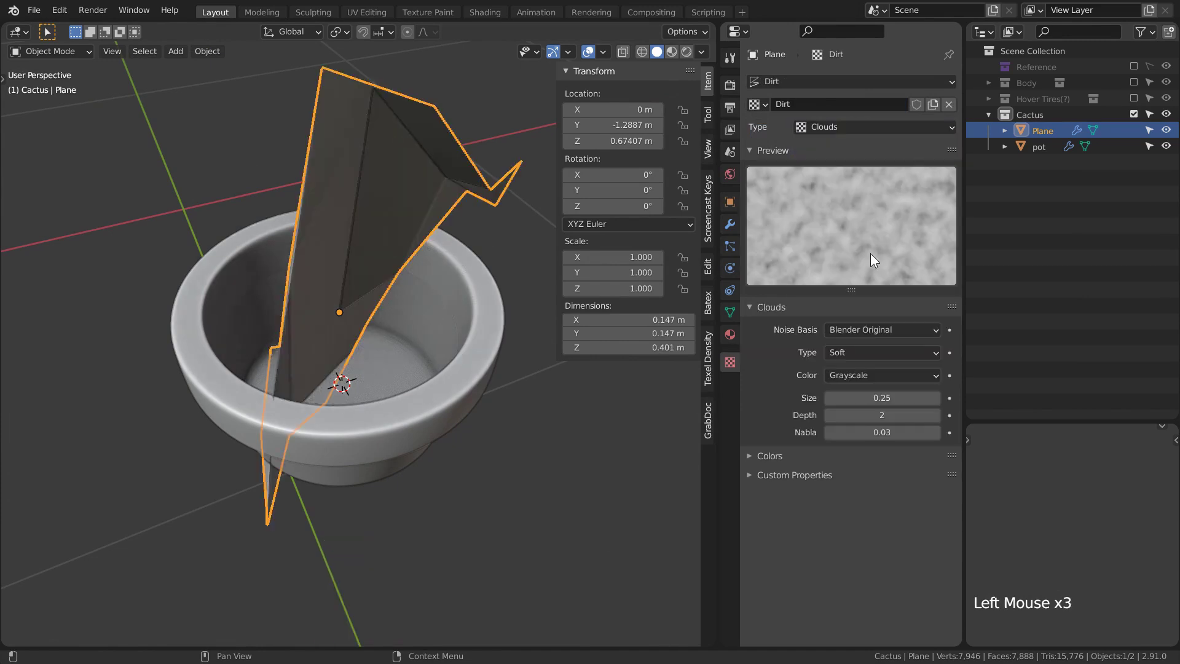
{"action": "mouse_move", "coordinate": [882, 398]}
{"action": "left_mouse_down"}
{"action": "mouse_move", "coordinate": [918, 398]}
{"action": "mouse_move", "coordinate": [887, 396]}
{"action": "left_mouse_up"}
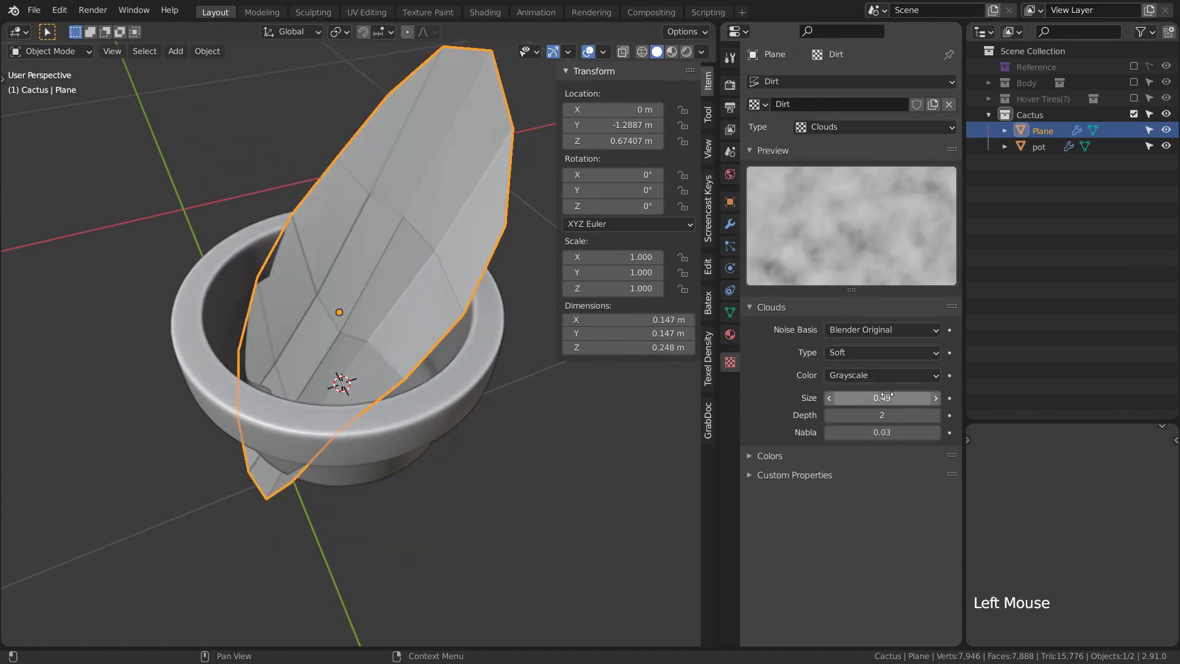
{"action": "left_click", "coordinate": [730, 224]}
Set displacement strength to 0.040 and raise subdivision viewport level to 5.
{"action": "left_click_drag", "start_coordinate": [880, 324], "coordinate": [851, 324]}
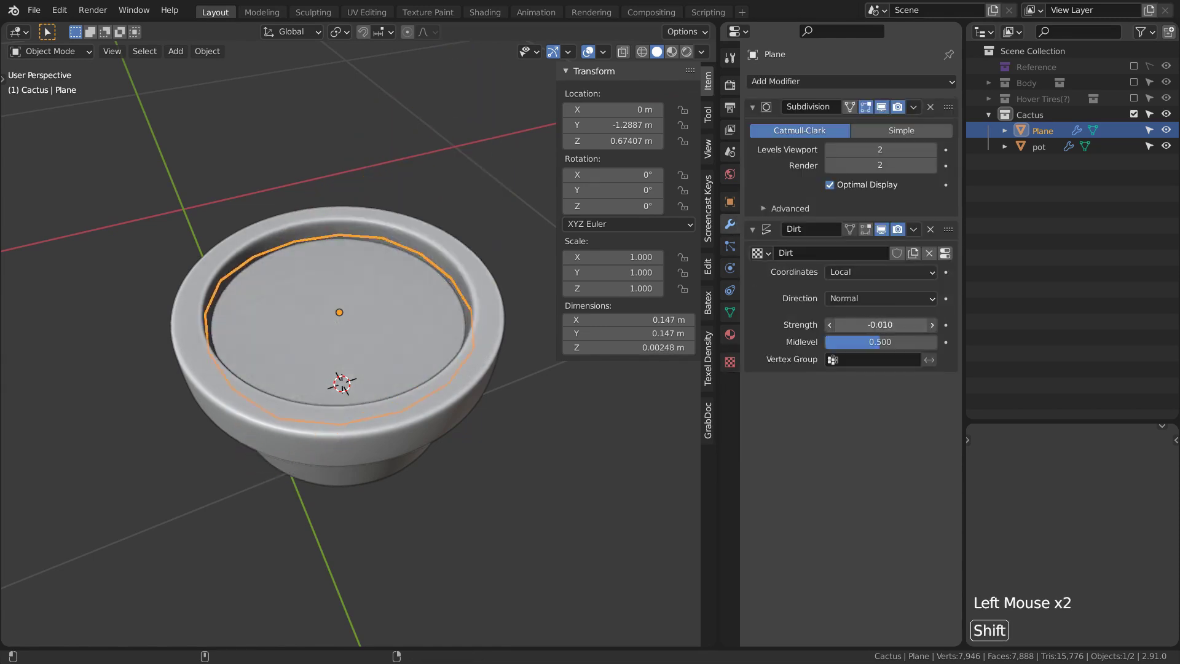
{"action": "middle_click_drag", "start_coordinate": [430, 332], "coordinate": [451, 335]}
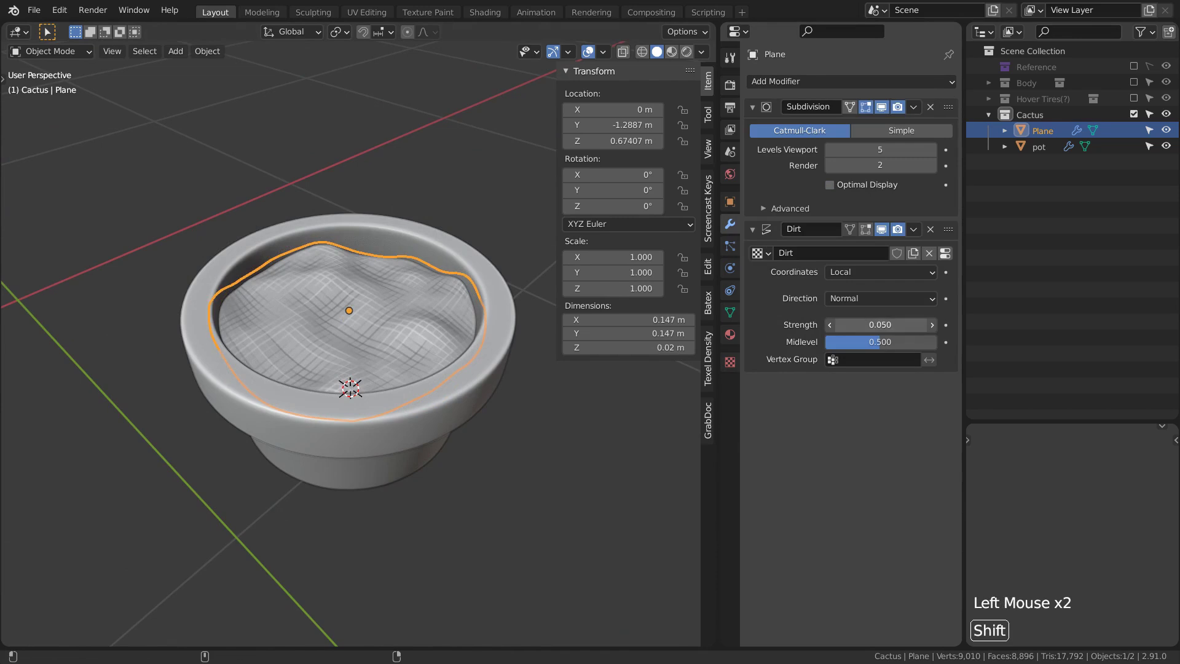
{"action": "left_click_drag", "start_coordinate": [880, 324], "coordinate": [890, 324], "text": "shift"}
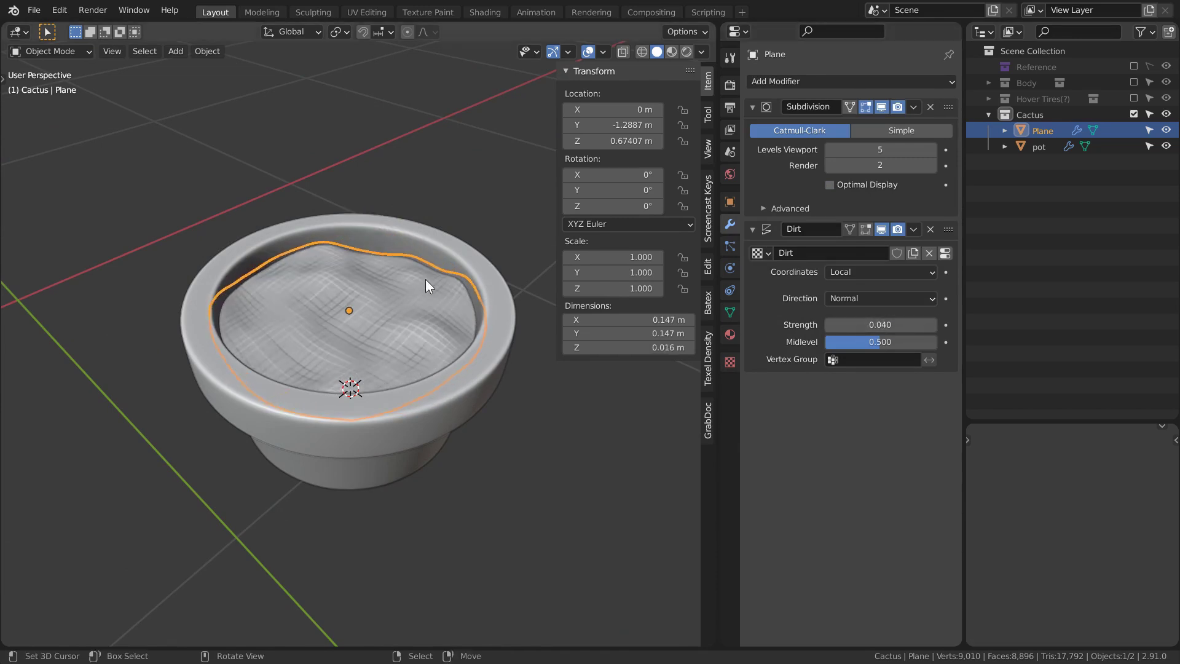
{"action": "key", "text": "w"}
{"action": "key", "text": "alt+a"}
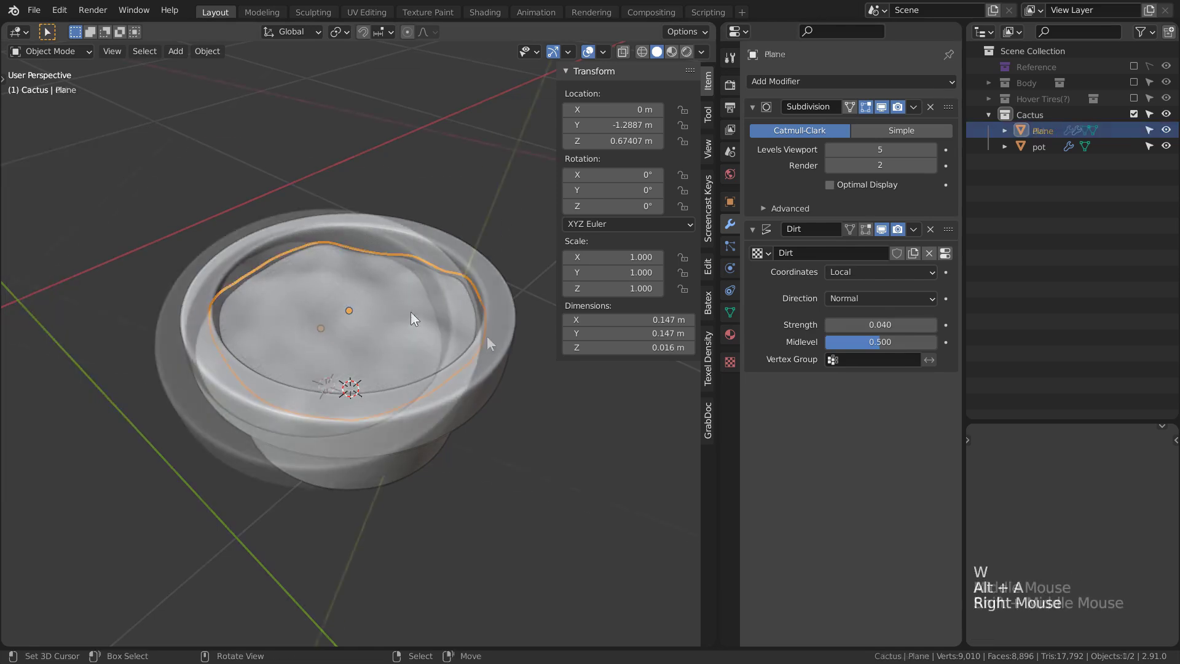
Add an eight-sided circle mesh and move it straight up along Z above the pot.
{"action": "middle_click_drag", "start_coordinate": [487, 338], "coordinate": [498, 188]}
{"action": "key", "text": "shift+a"}
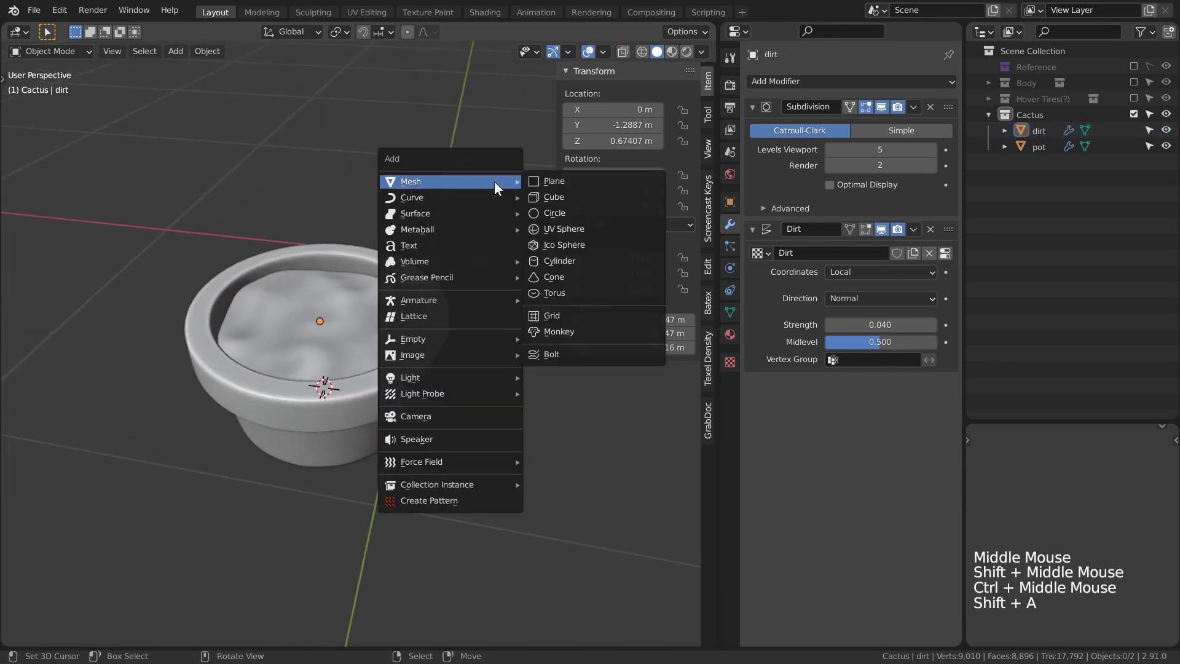
{"action": "left_click", "coordinate": [573, 211]}
{"action": "left_click", "coordinate": [43, 631]}
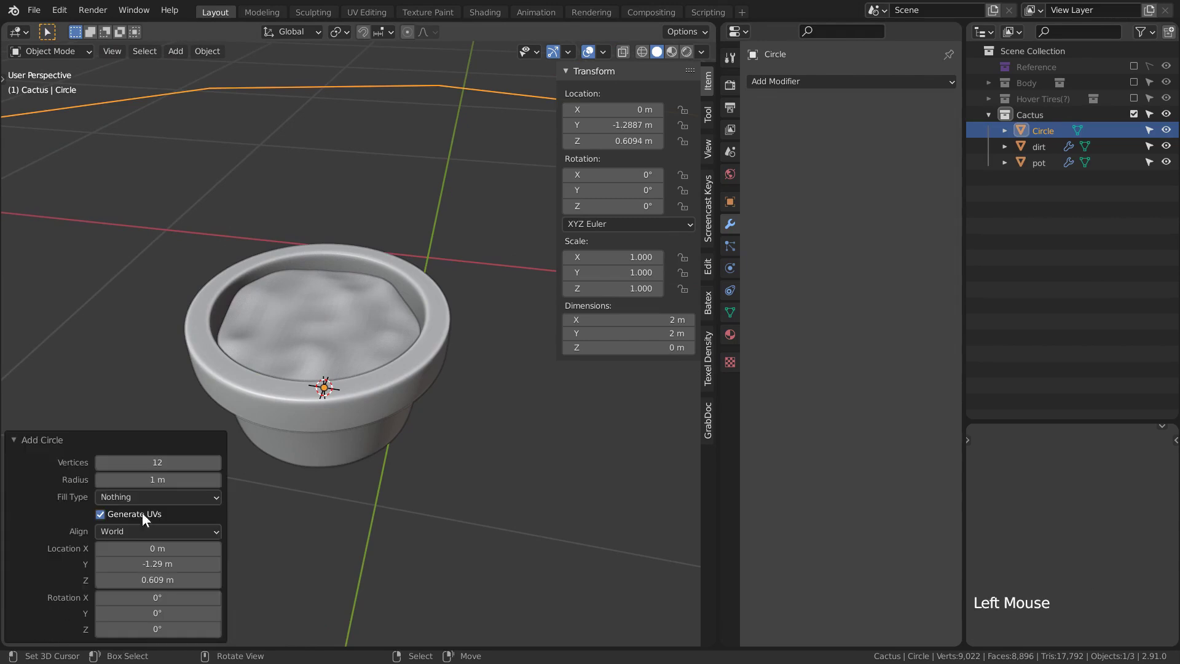
{"action": "key", "text": "Return"}
{"action": "key", "text": "g"}
{"action": "key", "text": "z"}
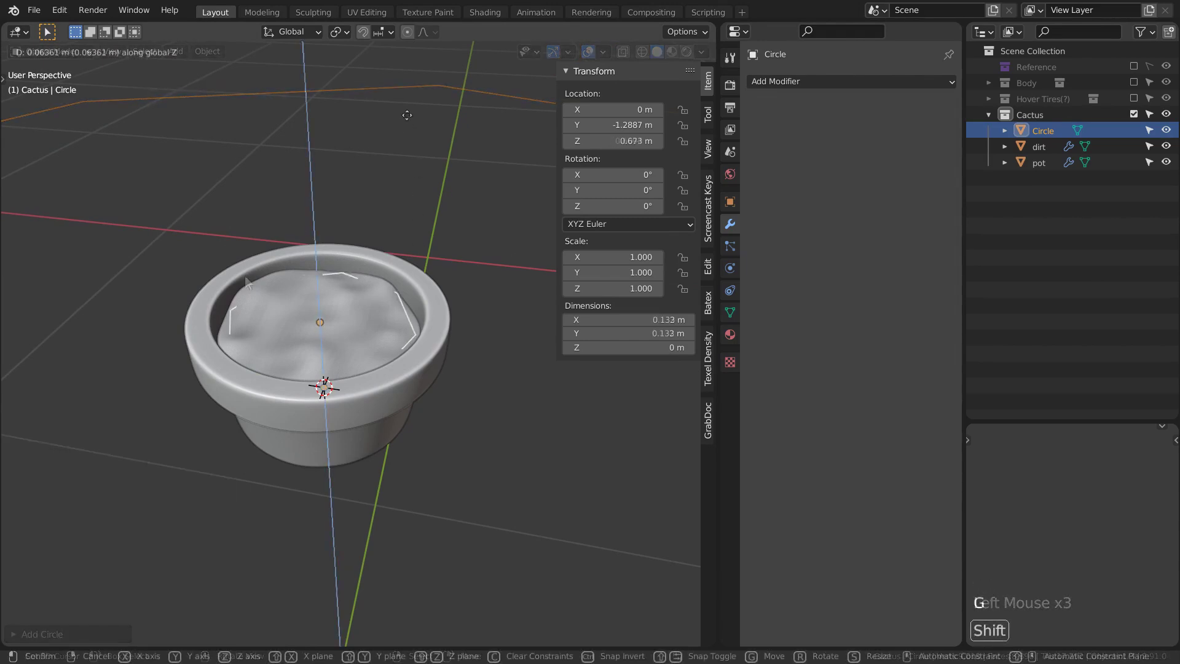
{"action": "middle_click_drag", "start_coordinate": [393, 162], "coordinate": [418, 349], "text": "shift"}
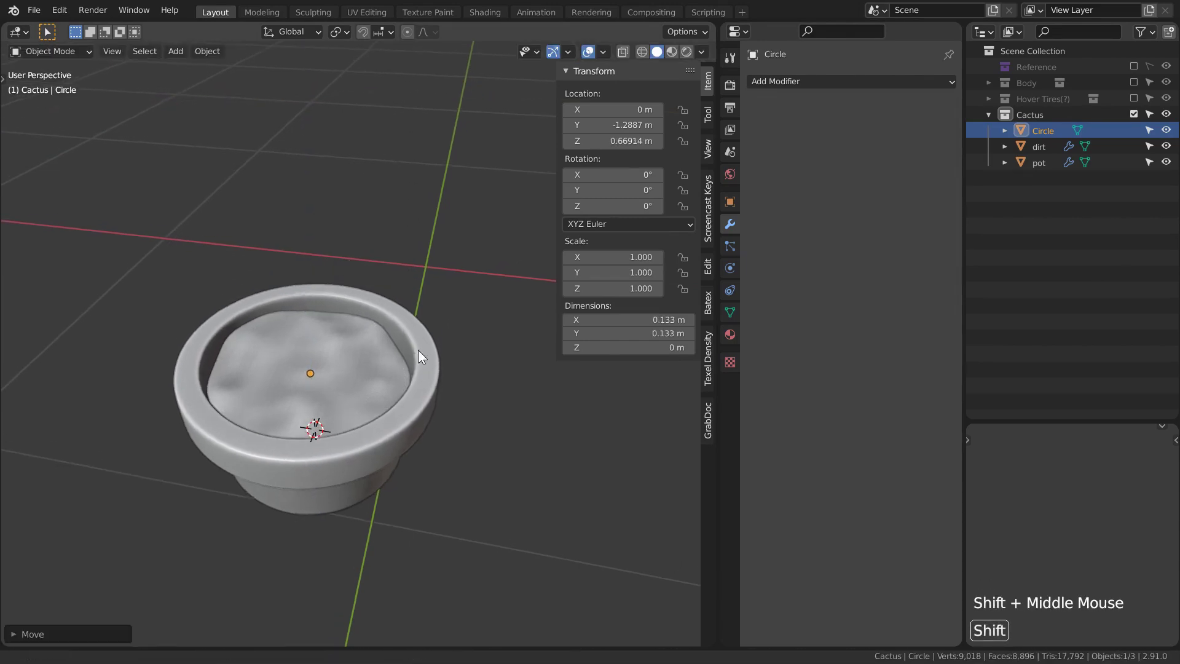
Extrude the circle upward into a tube and widen it sideways without changing its height.
{"action": "key", "text": "Tab"}
{"action": "key", "text": "e"}
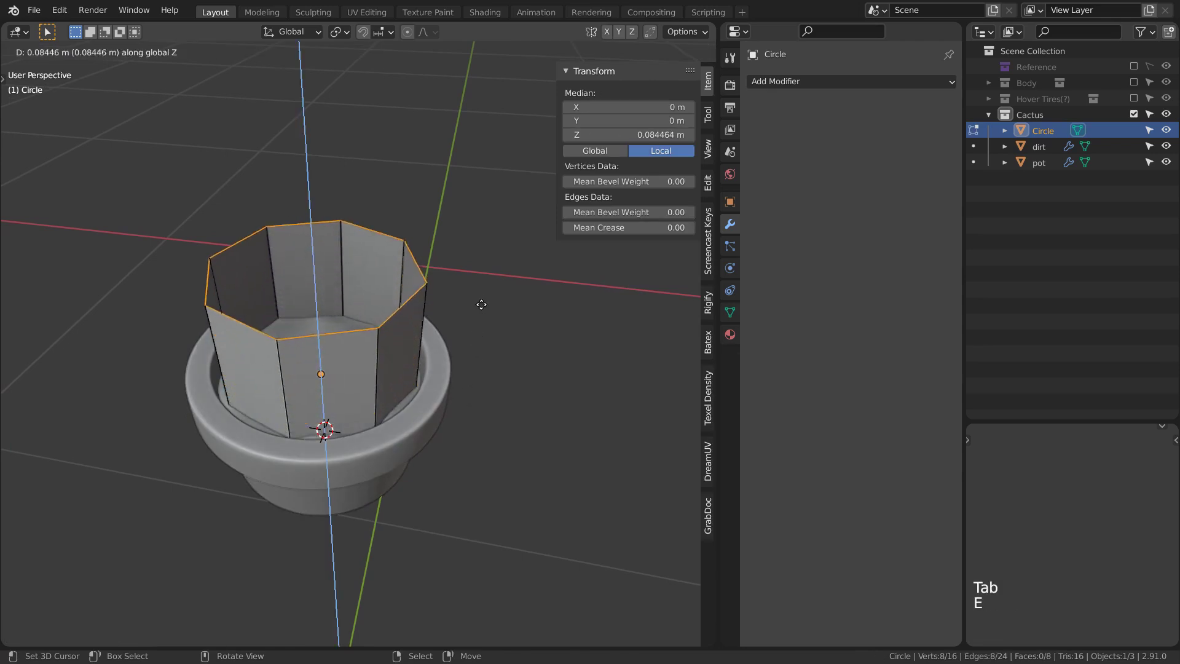
{"action": "left_click", "coordinate": [516, 351]}
{"action": "key", "text": "a"}
{"action": "key", "text": "s"}
{"action": "key", "text": "shift+z"}
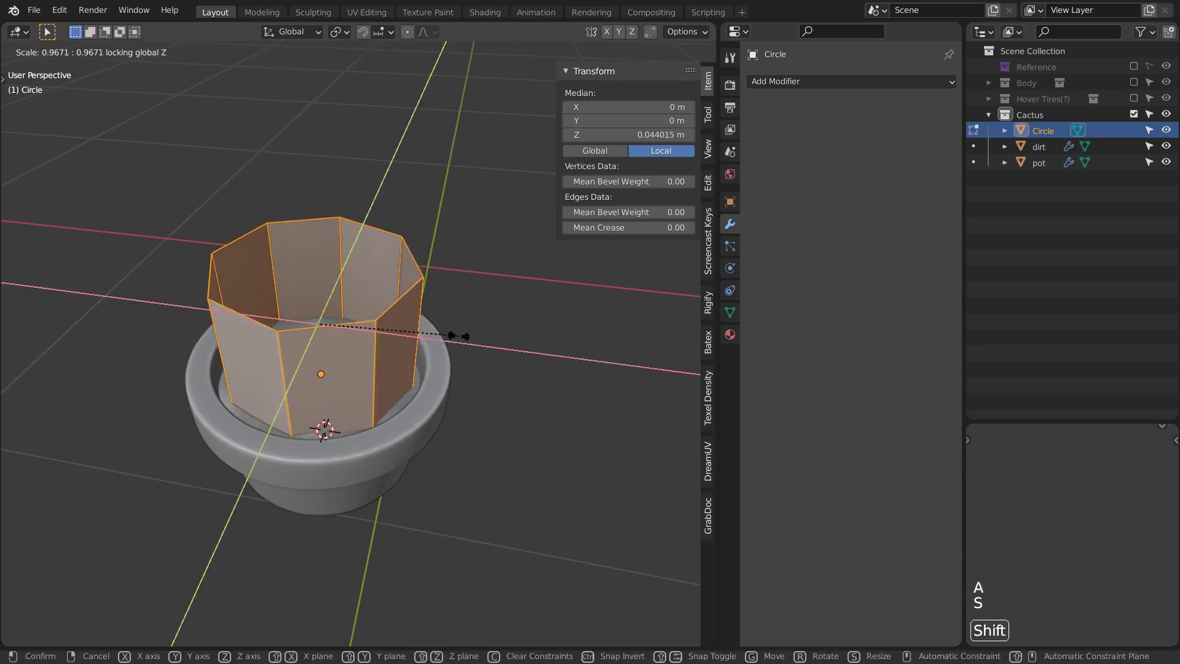
{"action": "left_click", "coordinate": [427, 337]}
Narrow and lower the top edge loop, then slightly rescale the loop beneath it.
{"action": "right_click", "coordinate": [410, 257], "text": "alt"}
{"action": "key", "text": "KP_1"}
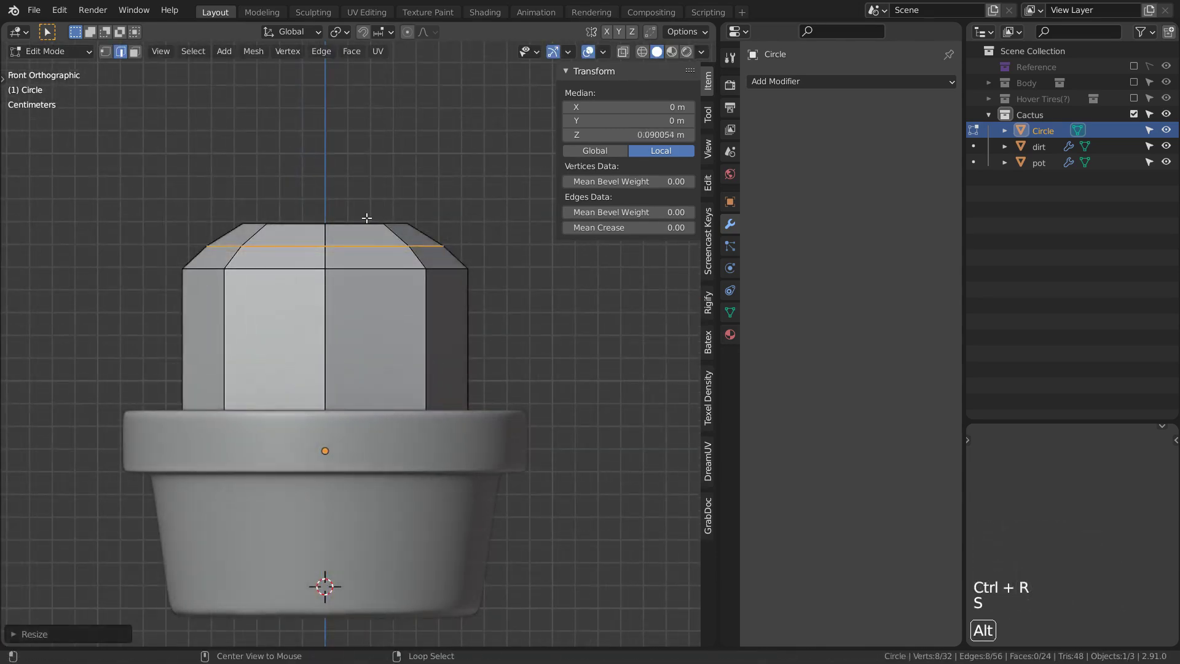
{"action": "right_click", "coordinate": [366, 219], "text": "alt"}
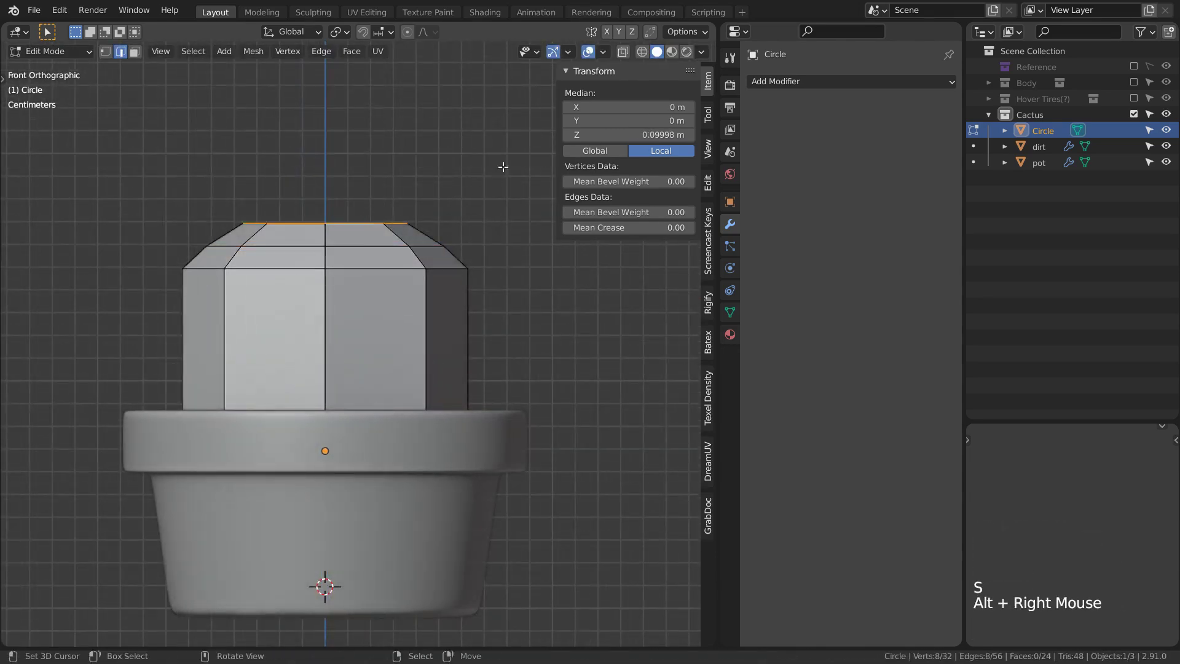
{"action": "key", "text": "s"}
{"action": "left_click", "coordinate": [472, 180]}
{"action": "key", "text": "g"}
{"action": "left_click", "coordinate": [471, 246]}
{"action": "right_click", "coordinate": [369, 247], "text": "alt"}
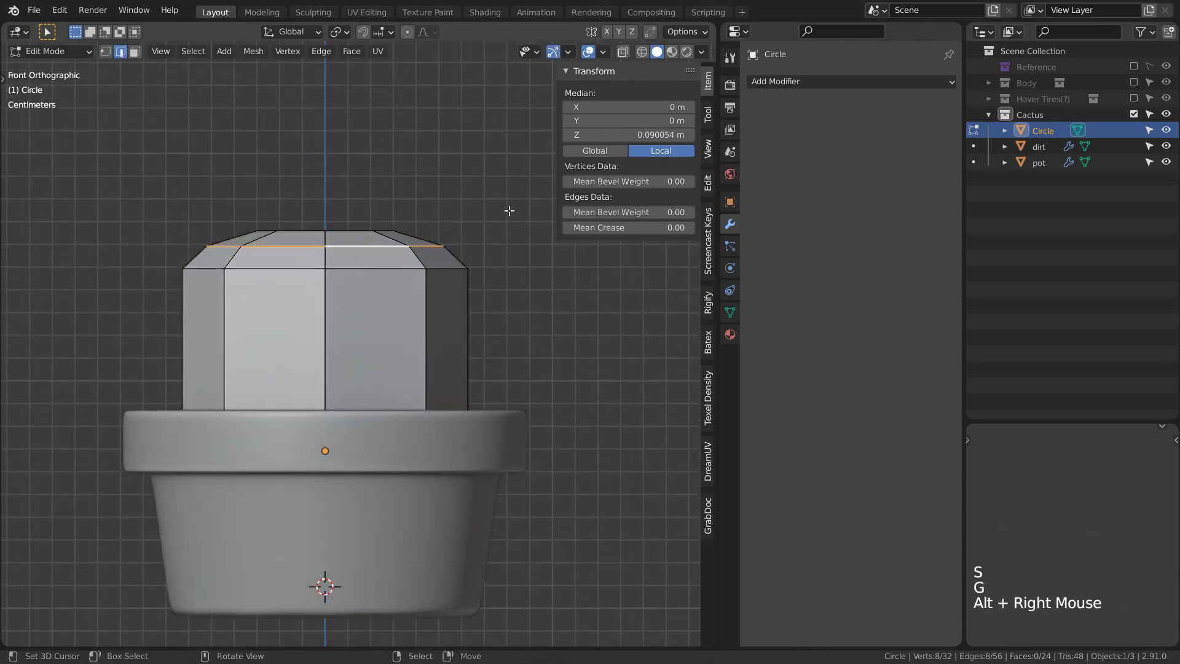
{"action": "key", "text": "s"}
{"action": "left_click", "coordinate": [490, 207]}
Shrink the inner rim to a small top opening and adjust the outer and inner loop heights.
{"action": "middle_click_drag", "start_coordinate": [491, 207], "coordinate": [305, 313]}
{"action": "right_click", "coordinate": [308, 298], "text": "alt"}
{"action": "key", "text": "s"}
{"action": "left_click", "coordinate": [316, 279]}
{"action": "right_click", "coordinate": [424, 292], "text": "alt"}
{"action": "key", "text": "g"}
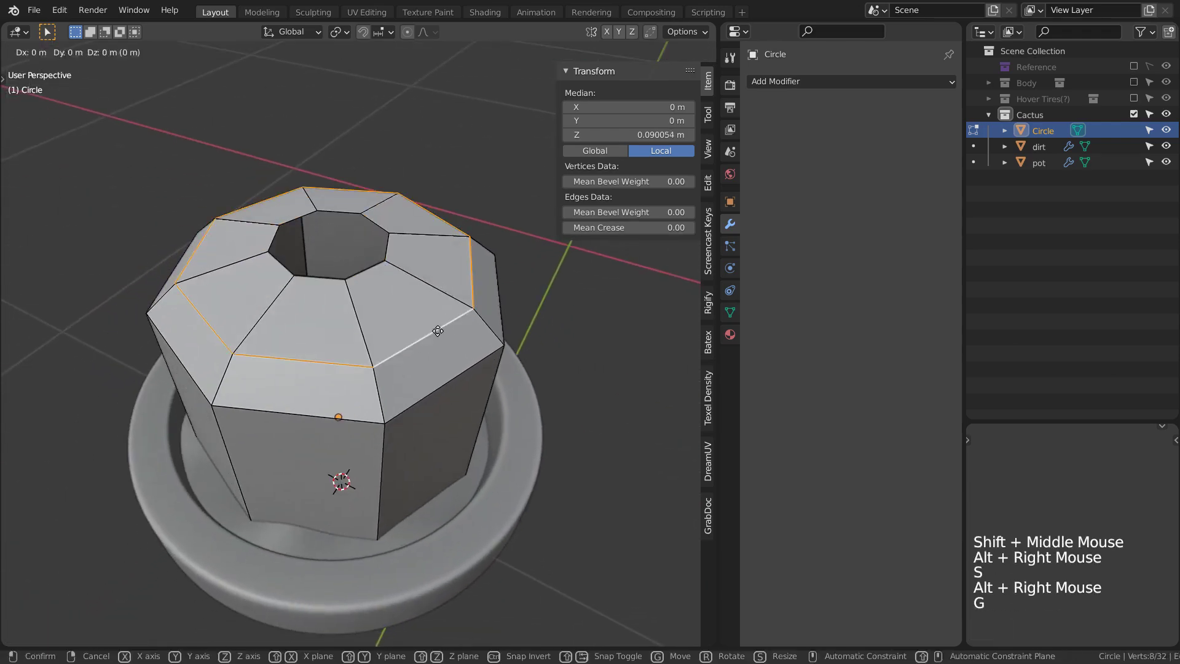
{"action": "left_click", "coordinate": [428, 296]}
{"action": "right_click", "coordinate": [381, 264], "text": "alt"}
{"action": "key", "text": "g"}
{"action": "left_click", "coordinate": [393, 282]}
{"action": "key", "text": "KP_1"}
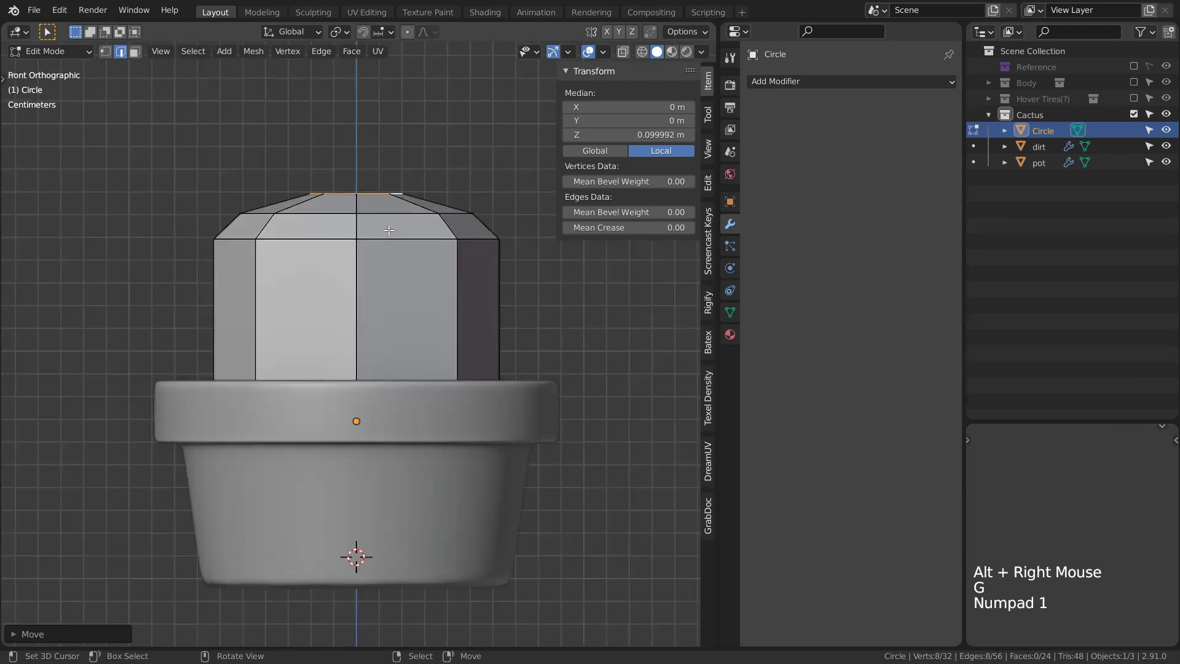
{"action": "middle_click_drag", "start_coordinate": [290, 303], "coordinate": [354, 54], "text": "shift"}
Grid-fill the cactus's top opening and set the grid fill span to 2.
{"action": "left_click", "coordinate": [352, 52]}
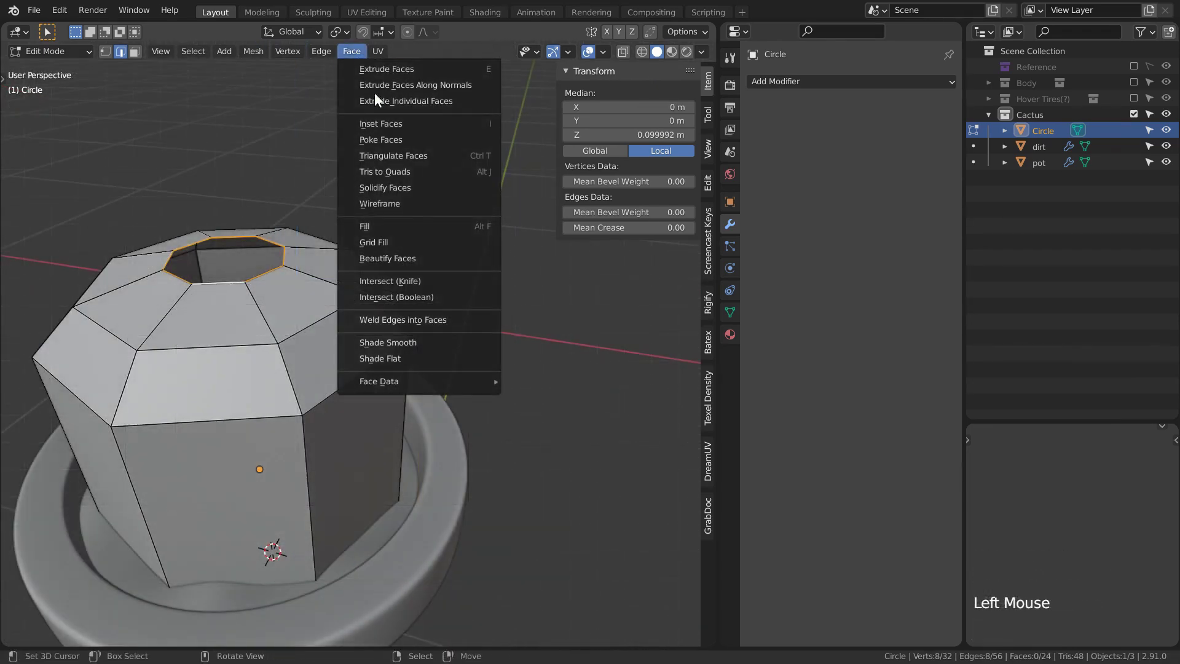
{"action": "left_click", "coordinate": [416, 243]}
{"action": "middle_click_drag", "start_coordinate": [417, 246], "coordinate": [445, 247]}
{"action": "left_click", "coordinate": [99, 635]}
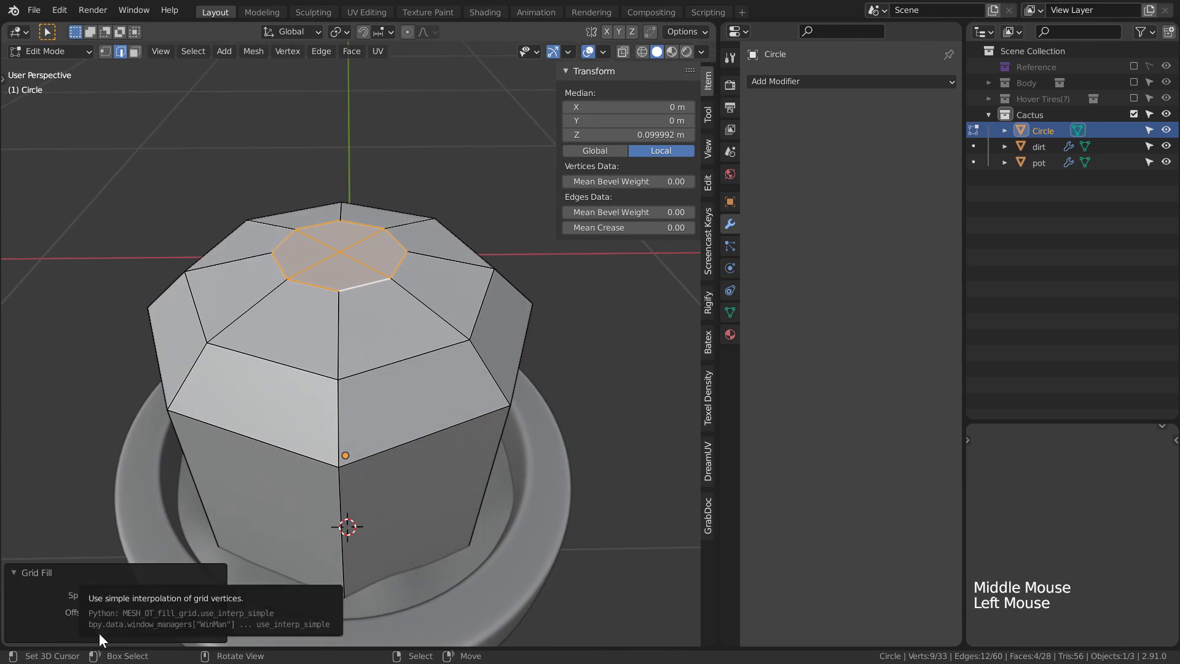
{"action": "left_click", "coordinate": [100, 595]}
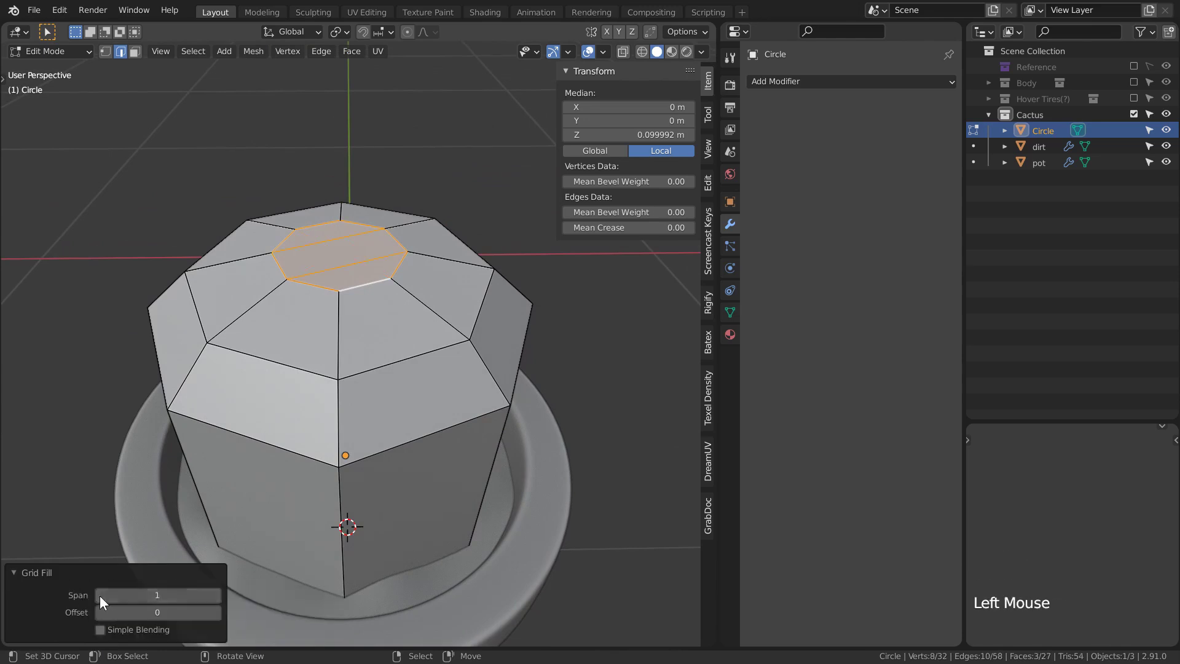
{"action": "left_click_drag", "start_coordinate": [171, 600], "coordinate": [184, 601]}
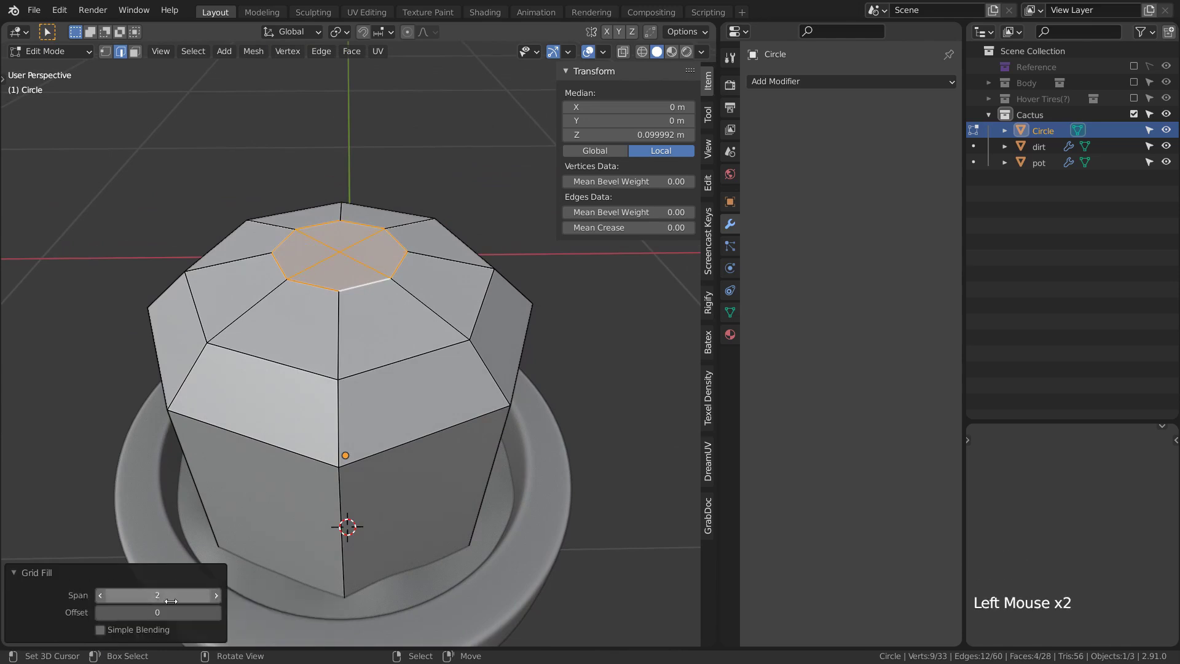
Set the cap's grid fill offset to -1 and limit the Bevel modifier to weighted edges.
{"action": "left_click", "coordinate": [30, 574]}
{"action": "left_click", "coordinate": [24, 632]}
{"action": "left_click", "coordinate": [99, 613]}
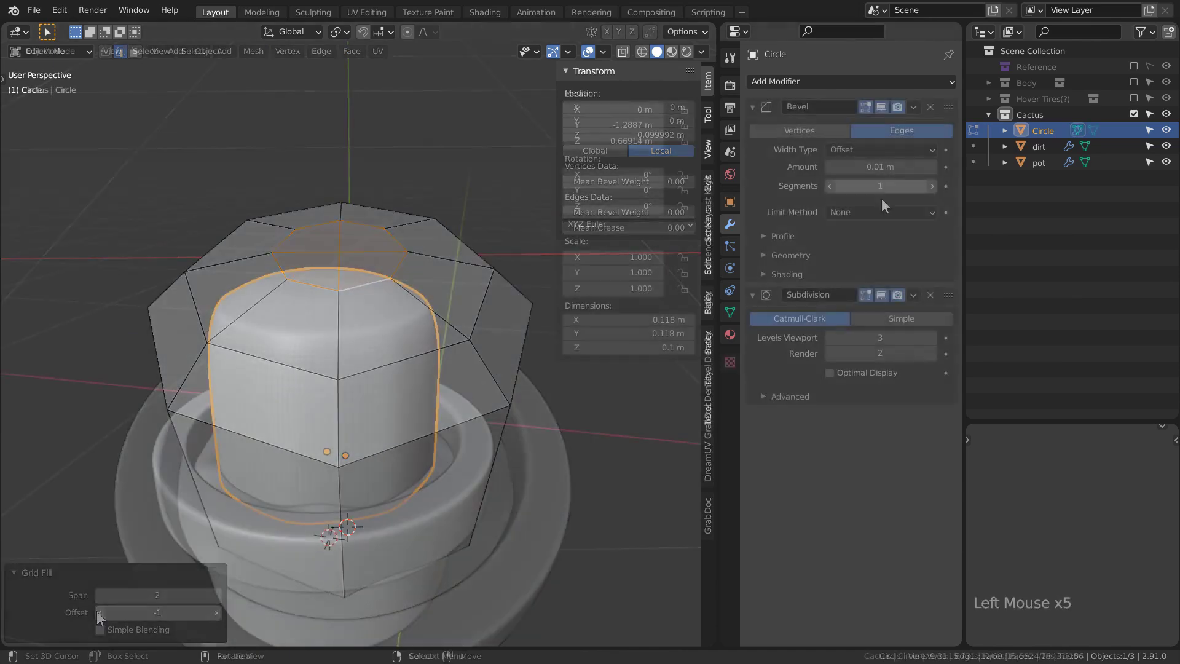
{"action": "left_click", "coordinate": [882, 212]}
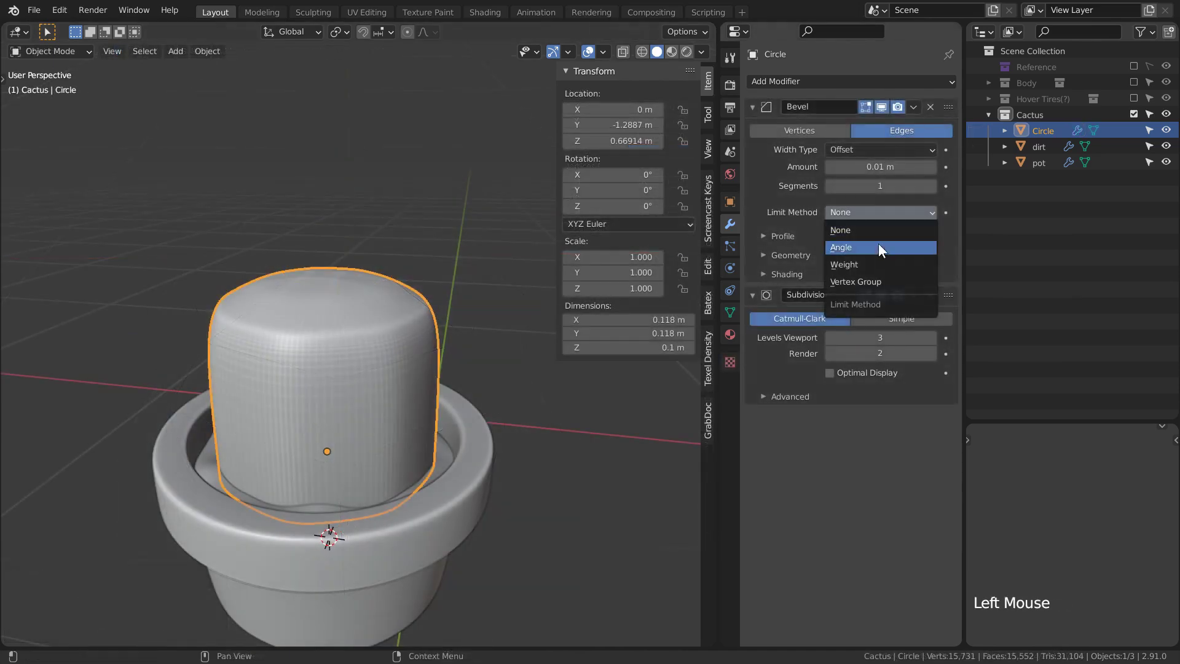
{"action": "left_click", "coordinate": [882, 260]}
Select the vertical edge loops around the cactus body in edit mode.
{"action": "middle_click_drag", "start_coordinate": [395, 361], "coordinate": [416, 315], "text": "shift"}
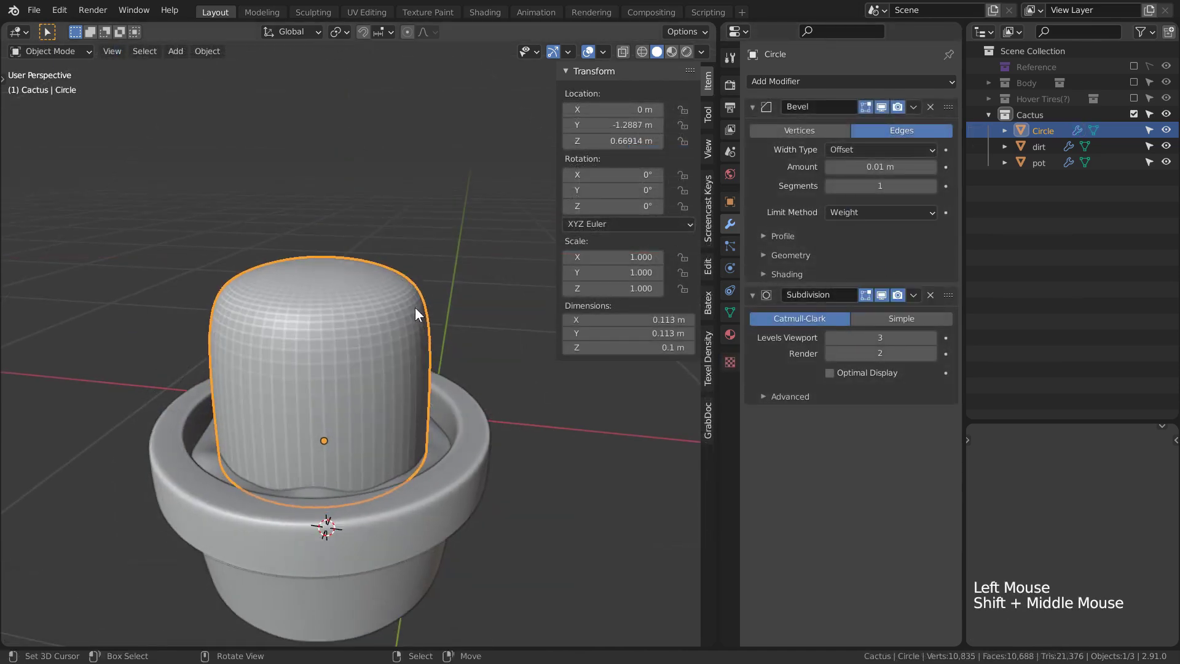
{"action": "key", "text": "Tab"}
{"action": "right_click", "coordinate": [262, 362], "text": "alt"}
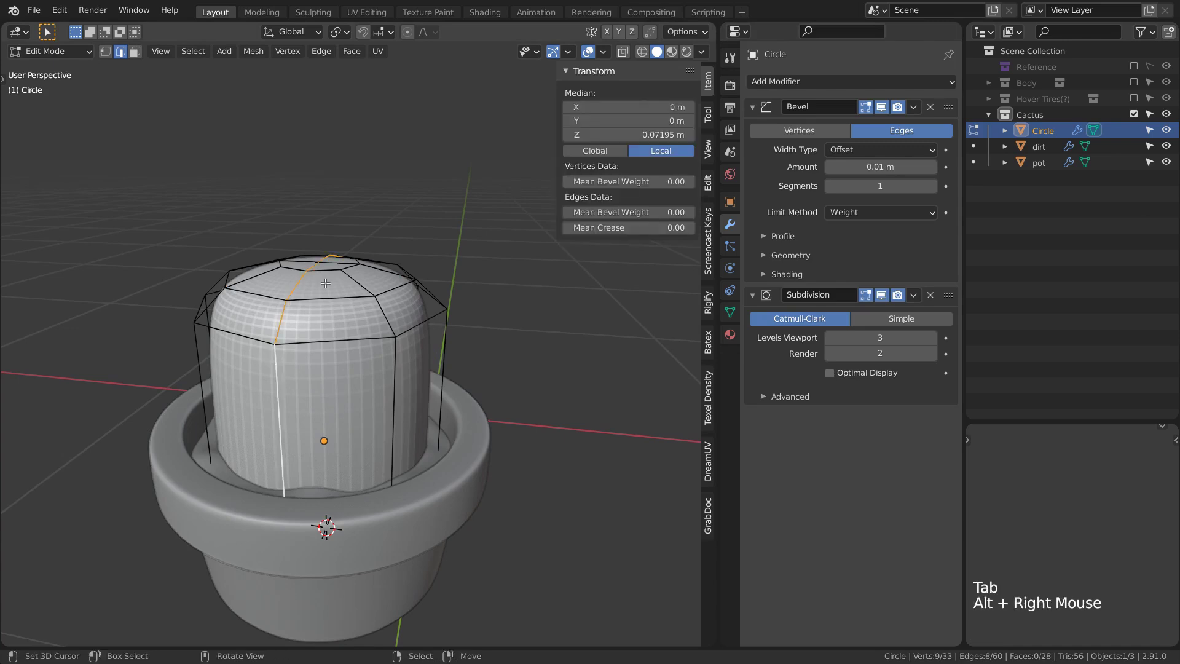
{"action": "middle_click_drag", "start_coordinate": [262, 361], "coordinate": [321, 278]}
{"action": "right_click", "coordinate": [320, 278], "text": "alt+shift"}
{"action": "right_click", "coordinate": [321, 278], "text": "shift"}
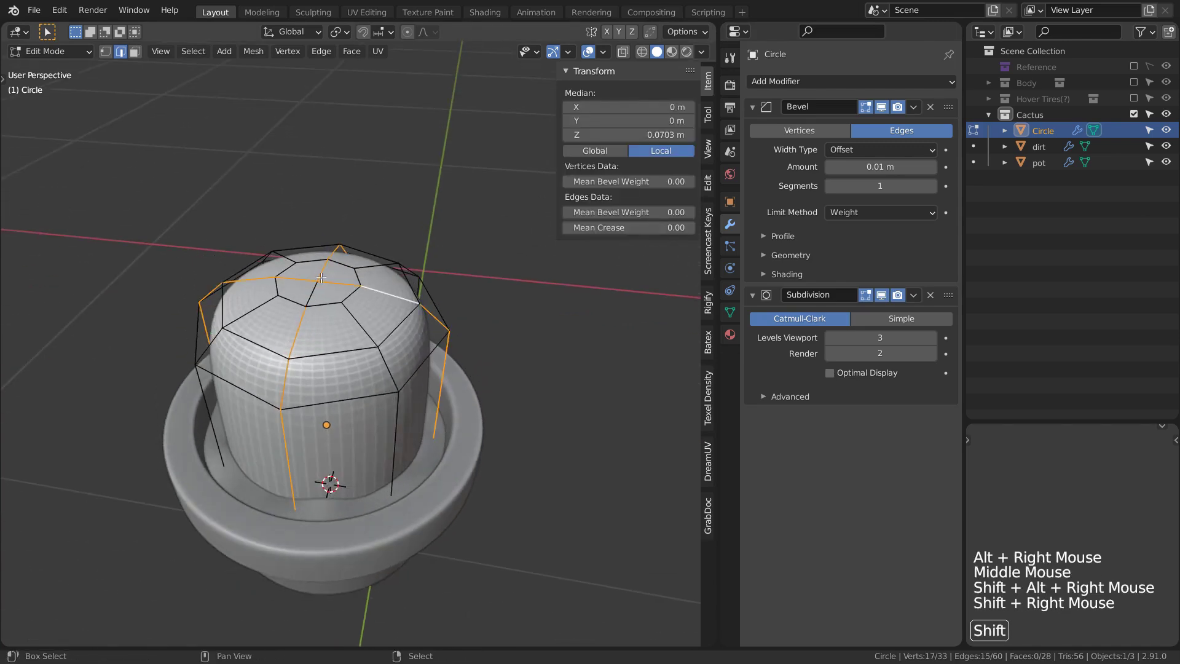
{"action": "right_click", "coordinate": [269, 290], "text": "alt+shift"}
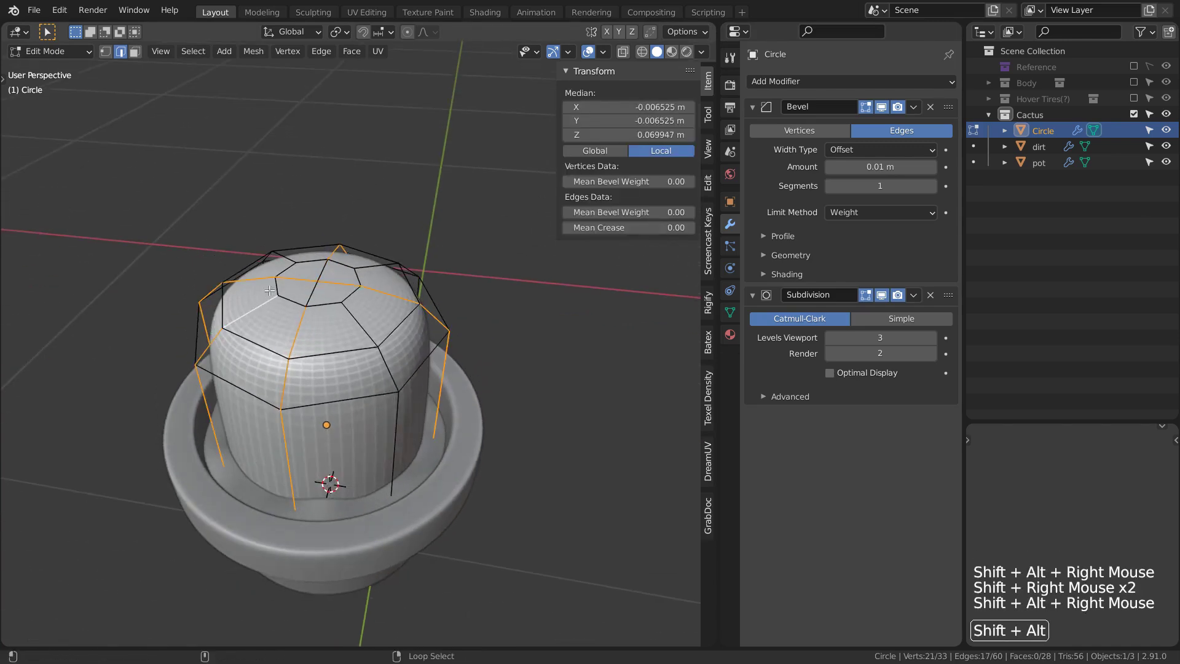
{"action": "right_click", "coordinate": [367, 324], "text": "alt+shift"}
{"action": "middle_click_drag", "start_coordinate": [367, 325], "coordinate": [341, 288]}
{"action": "right_click", "coordinate": [312, 267], "text": "shift"}
Check the back edges in see-through view and give the selected edges a 0.1 bevel weight.
{"action": "key", "text": "shift+alt+z"}
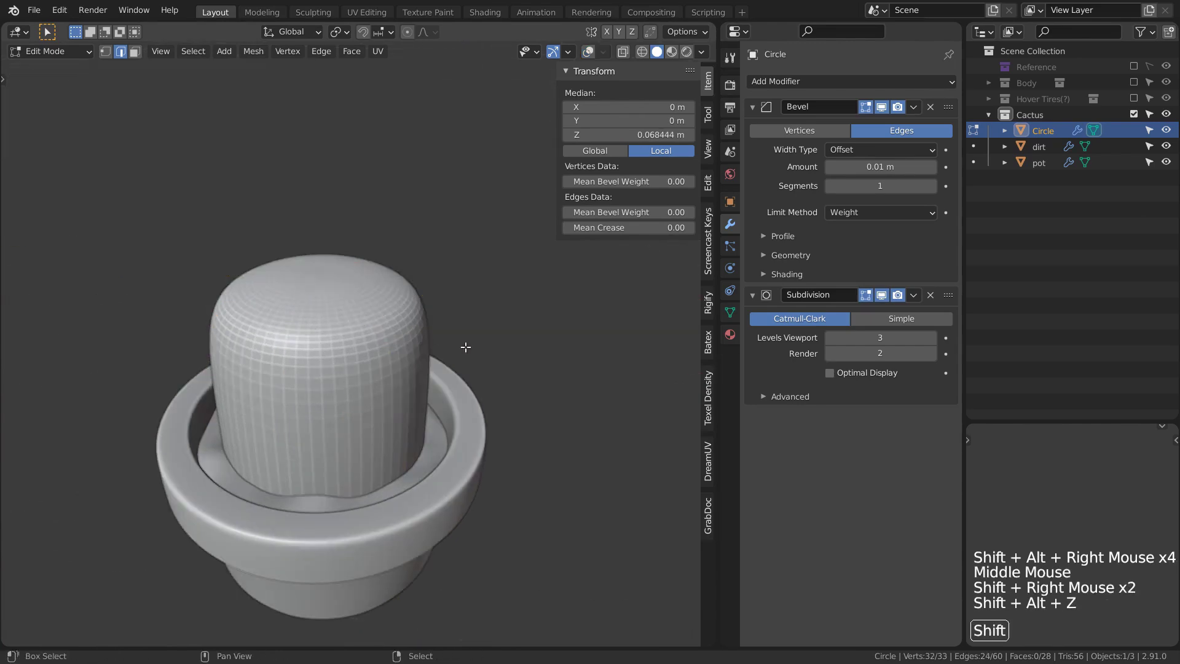
{"action": "key", "text": "shift+alt+z"}
{"action": "key", "text": "alt+z"}
{"action": "mouse_move", "coordinate": [485, 345]}
{"action": "middle_mouse_down"}
{"action": "mouse_move", "coordinate": [472, 337]}
{"action": "mouse_move", "coordinate": [492, 326]}
{"action": "middle_mouse_up"}
{"action": "key", "text": "alt+z"}
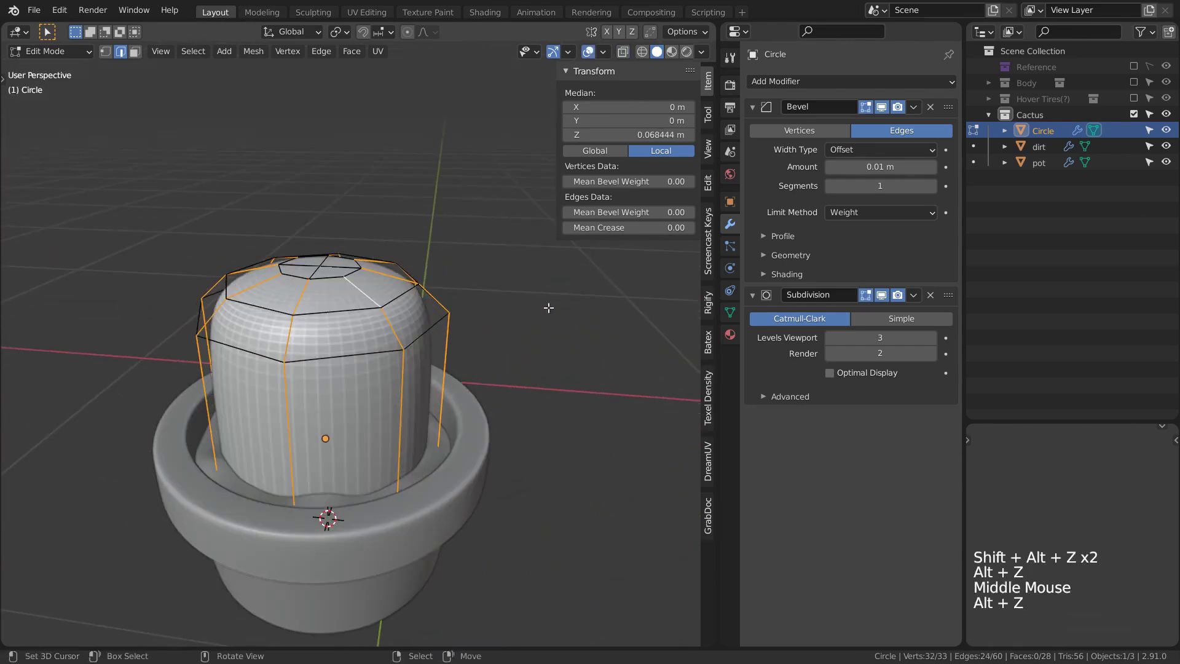
{"action": "left_click", "coordinate": [637, 209]}
{"action": "type", "text": ".1"}
{"action": "key", "text": "Return"}
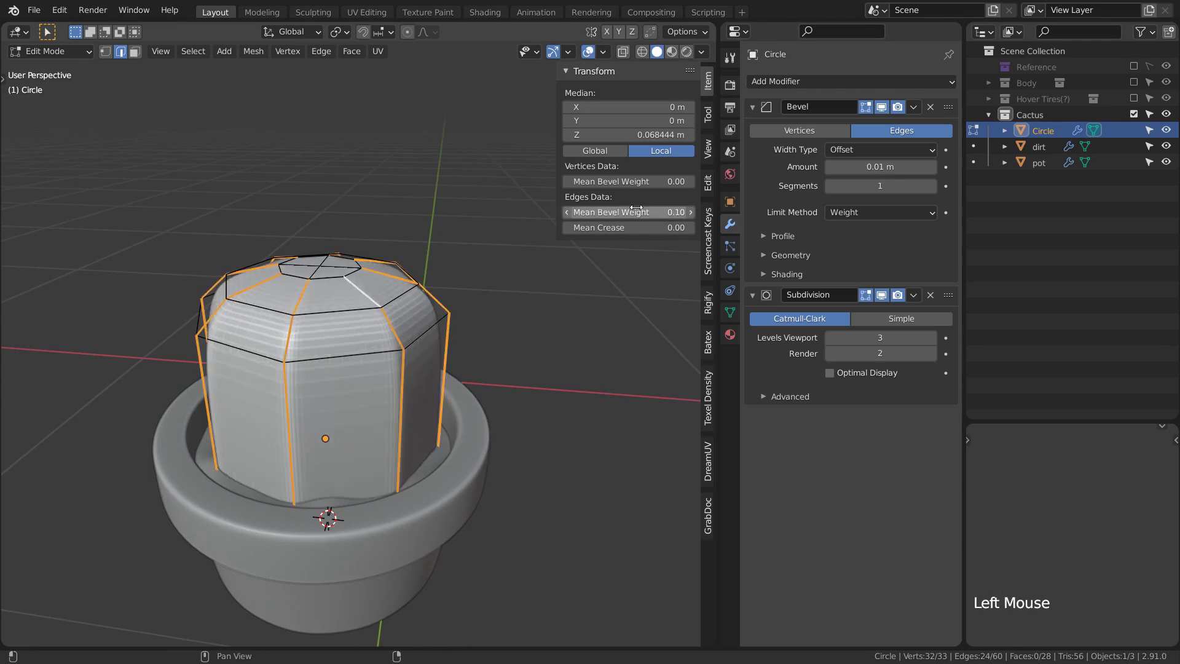
Try a 0.60 bevel weight on the top edges, inspect it in wireframe, then undo it.
{"action": "key", "text": "alt+a"}
{"action": "key", "text": "Tab"}
{"action": "middle_click_drag", "start_coordinate": [452, 330], "coordinate": [473, 265]}
{"action": "scroll", "coordinate": [473, 270], "scroll_direction": "up", "scroll_amount": 2}
{"action": "middle_click_drag", "start_coordinate": [477, 345], "coordinate": [394, 277], "text": "shift"}
{"action": "scroll", "coordinate": [394, 276], "scroll_direction": "up", "scroll_amount": 1}
{"action": "key", "text": "Tab"}
{"action": "right_click", "coordinate": [375, 255], "text": "alt"}
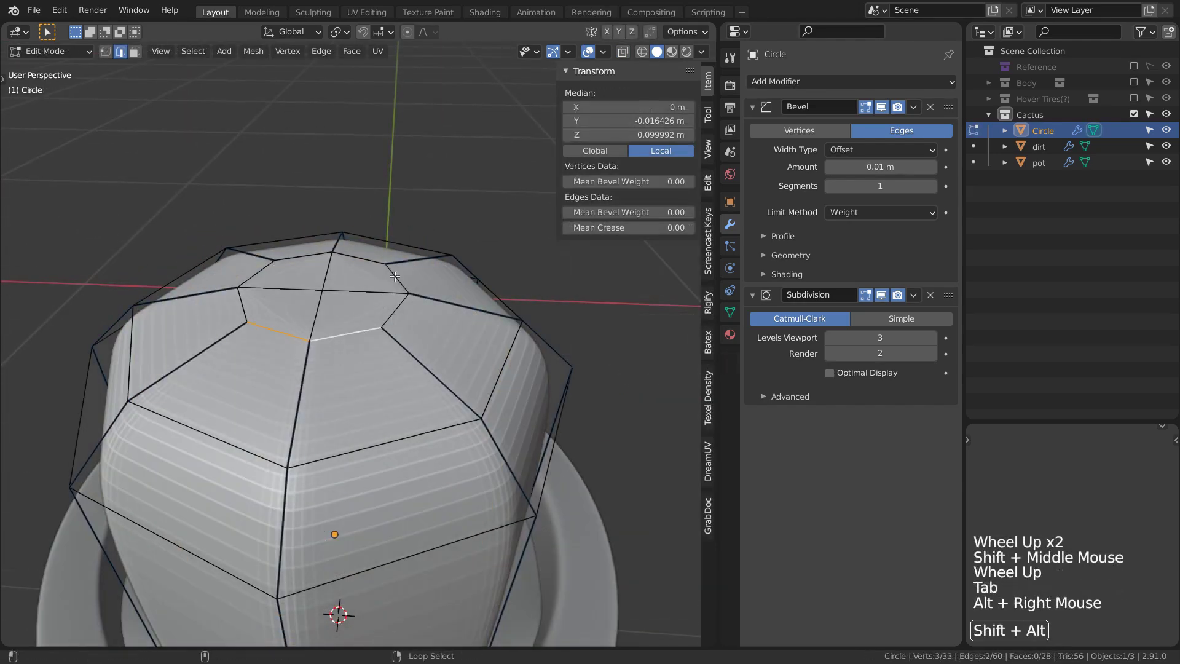
{"action": "right_click", "coordinate": [374, 255], "text": "alt+shift"}
{"action": "right_click", "coordinate": [374, 256], "text": "alt+shift"}
{"action": "key", "text": "shift+alt+z"}
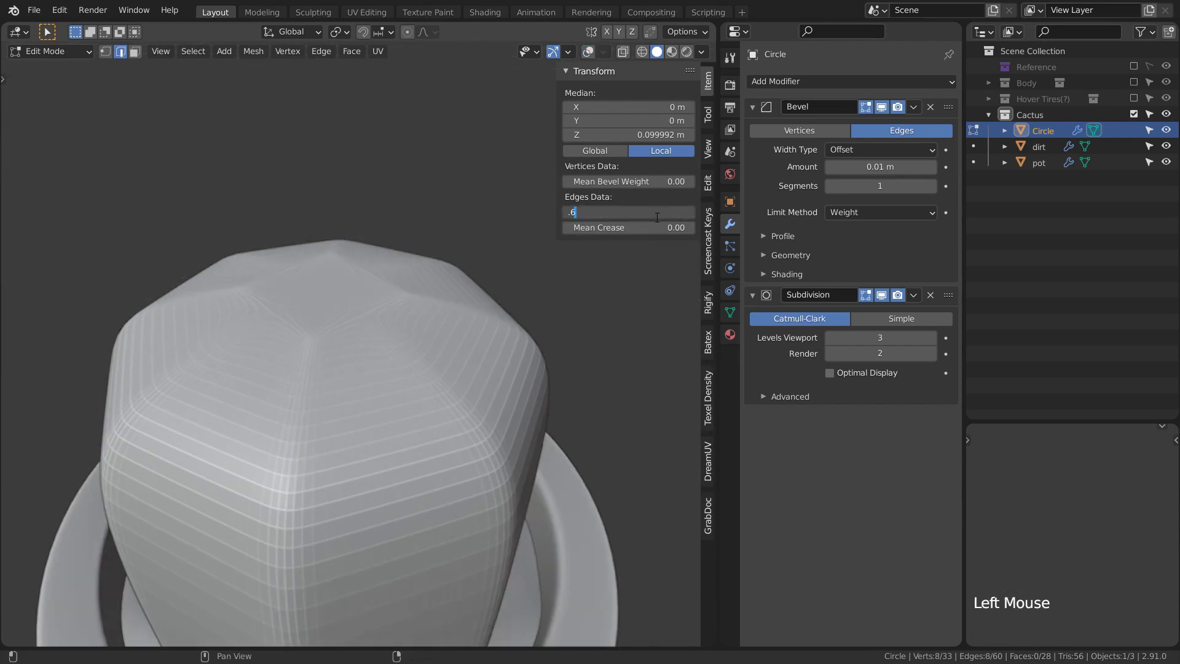
{"action": "key", "text": "Return"}
{"action": "key", "text": "shift+z"}
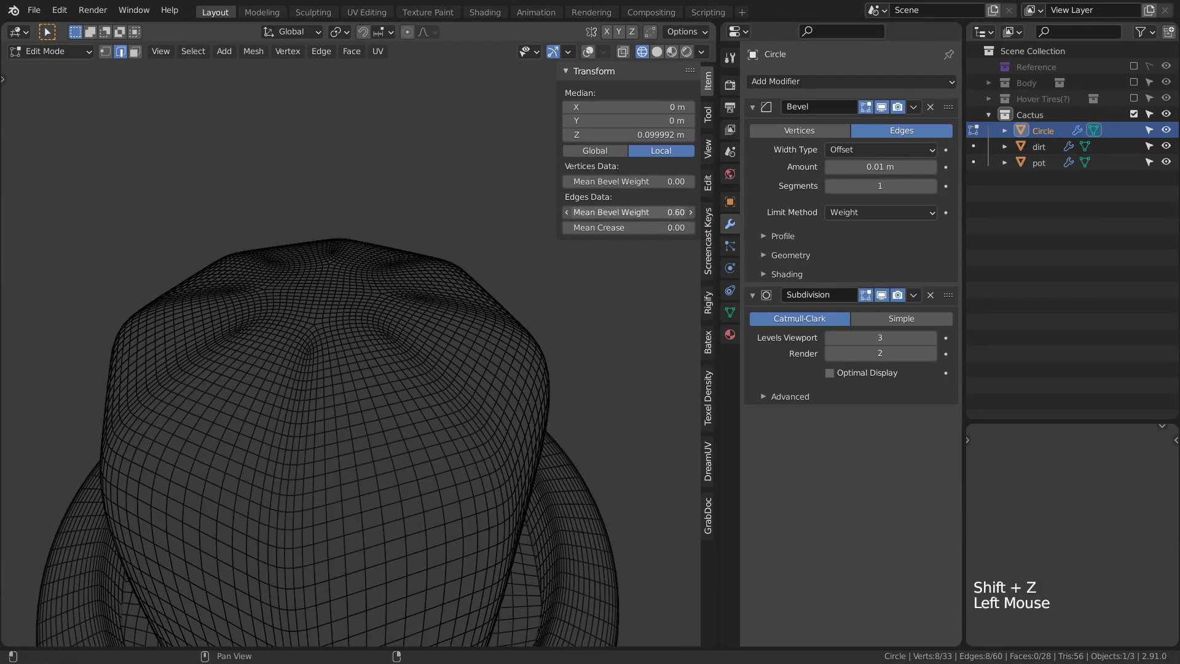
{"action": "key", "text": "ctrl+z"}
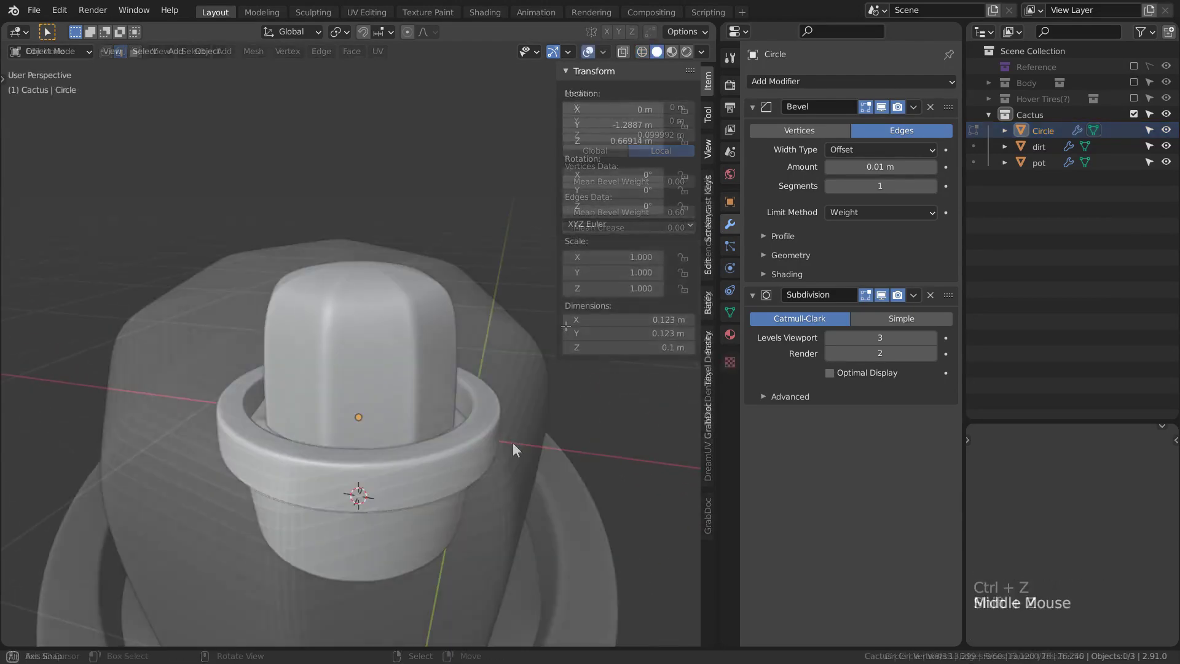
{"action": "key", "text": "Tab"}
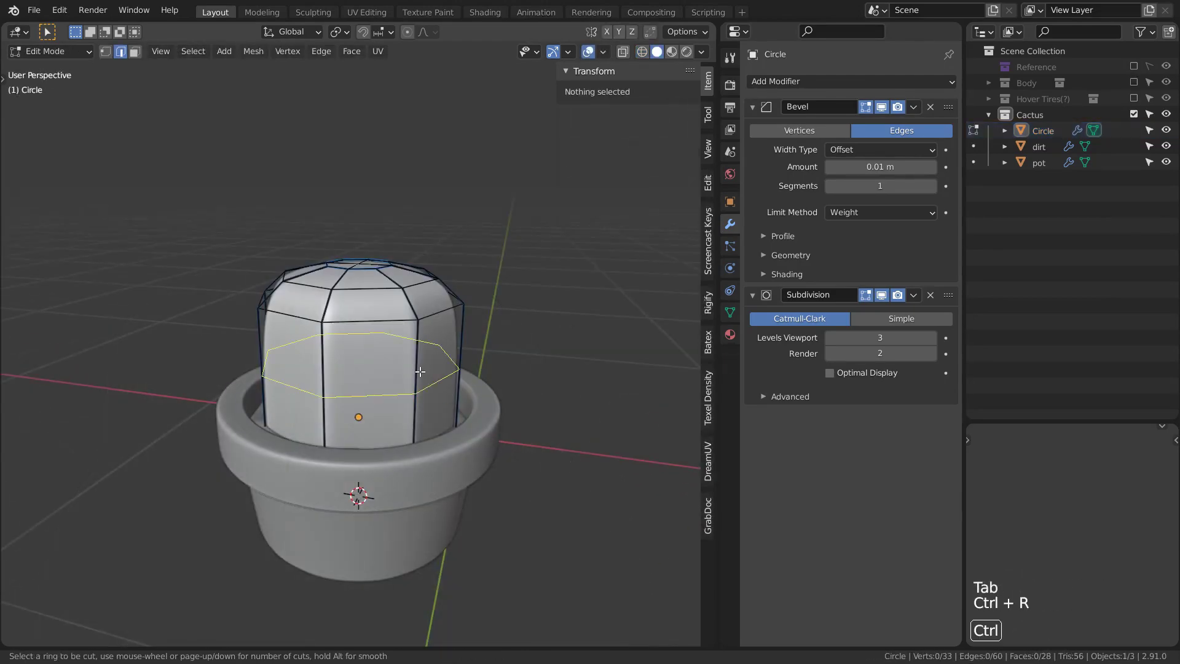
Add a horizontal loop cut around the body and rename the object to 'cactus'.
{"action": "left_click", "coordinate": [419, 371]}
{"action": "key", "text": "alt+a"}
{"action": "key", "text": "Tab"}
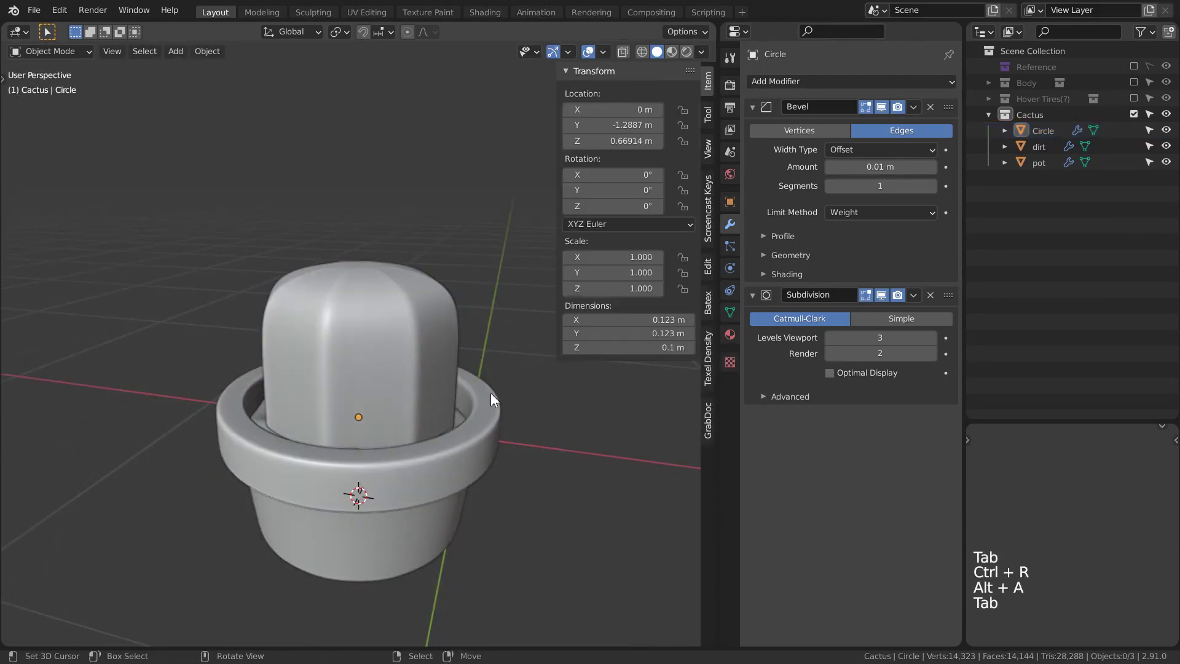
{"action": "middle_click_drag", "start_coordinate": [547, 375], "coordinate": [486, 374]}
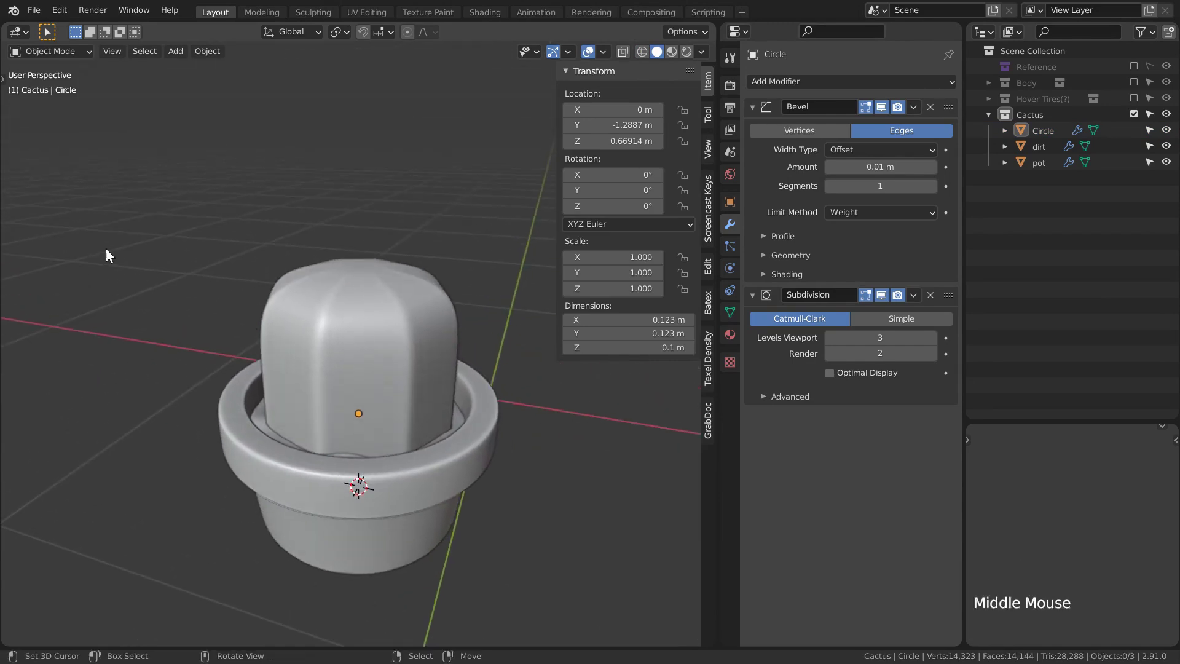
{"action": "key", "text": "F2"}
{"action": "type", "text": "cactus"}
{"action": "key", "text": "Return"}
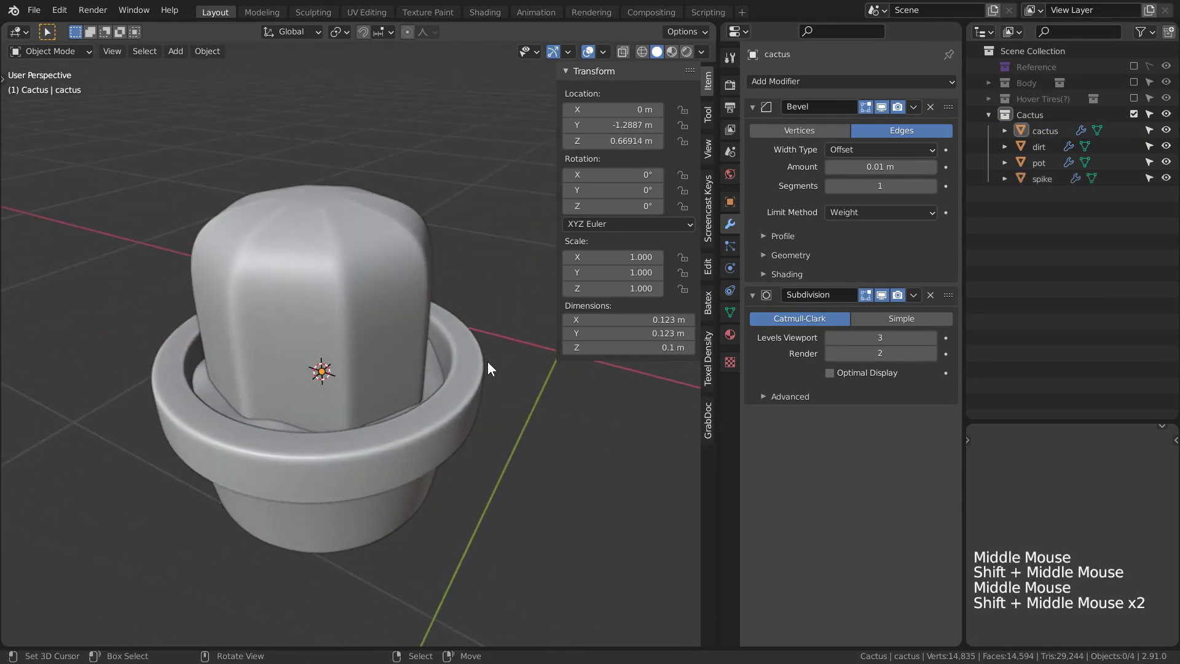
Duplicate an edge path running down the cactus side and separate it into a new object.
{"action": "right_click", "coordinate": [397, 248]}
{"action": "key", "text": "Tab"}
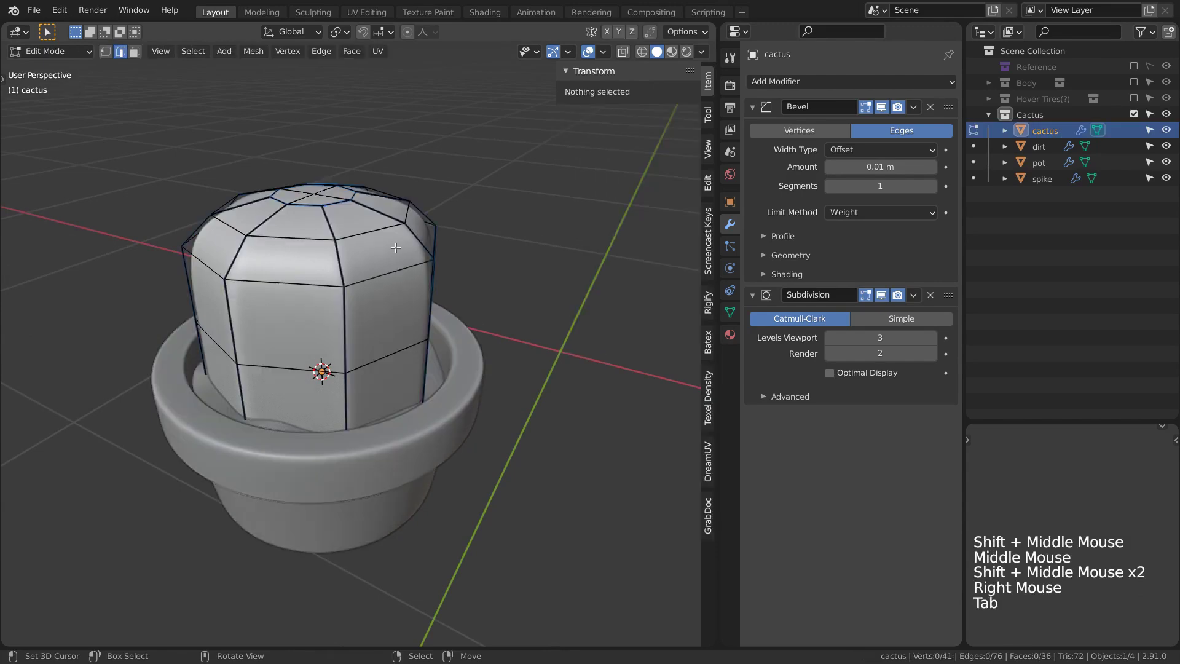
{"action": "right_click", "coordinate": [273, 215]}
{"action": "right_click", "coordinate": [239, 384], "text": "ctrl"}
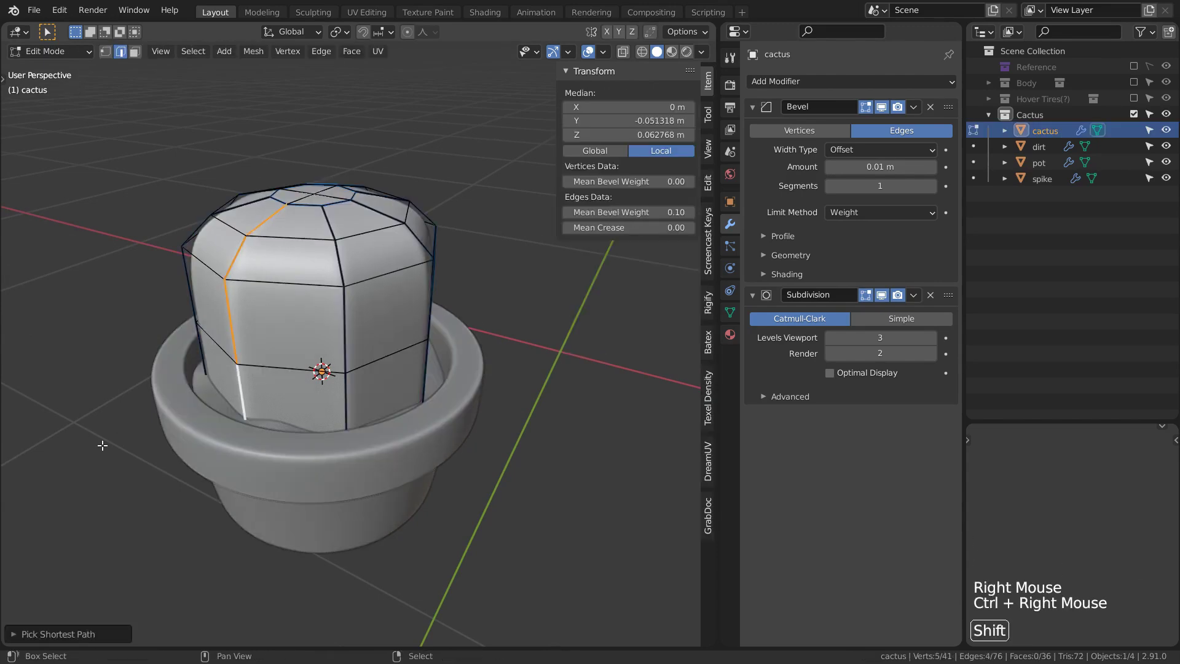
{"action": "key", "text": "shift+d"}
{"action": "right_click", "coordinate": [79, 427]}
{"action": "key", "text": "p"}
{"action": "left_click", "coordinate": [75, 425]}
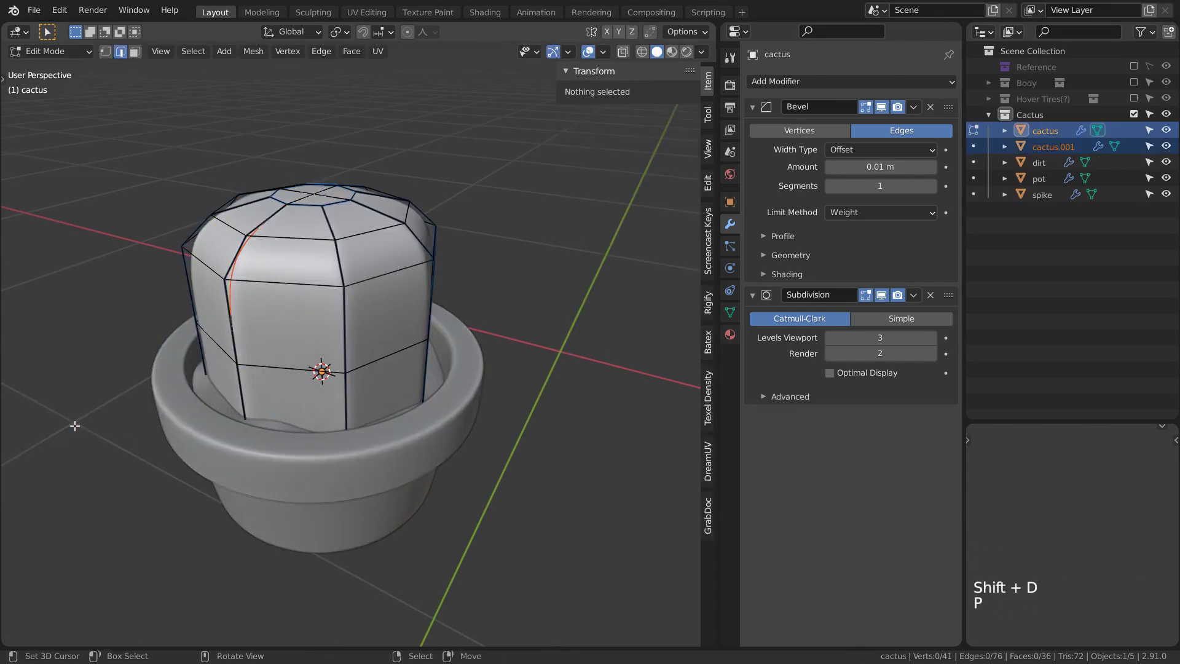
{"action": "key", "text": "Tab"}
Rename the separated edges 'spike_curve' and convert the object to a curve.
{"action": "right_click", "coordinate": [240, 262]}
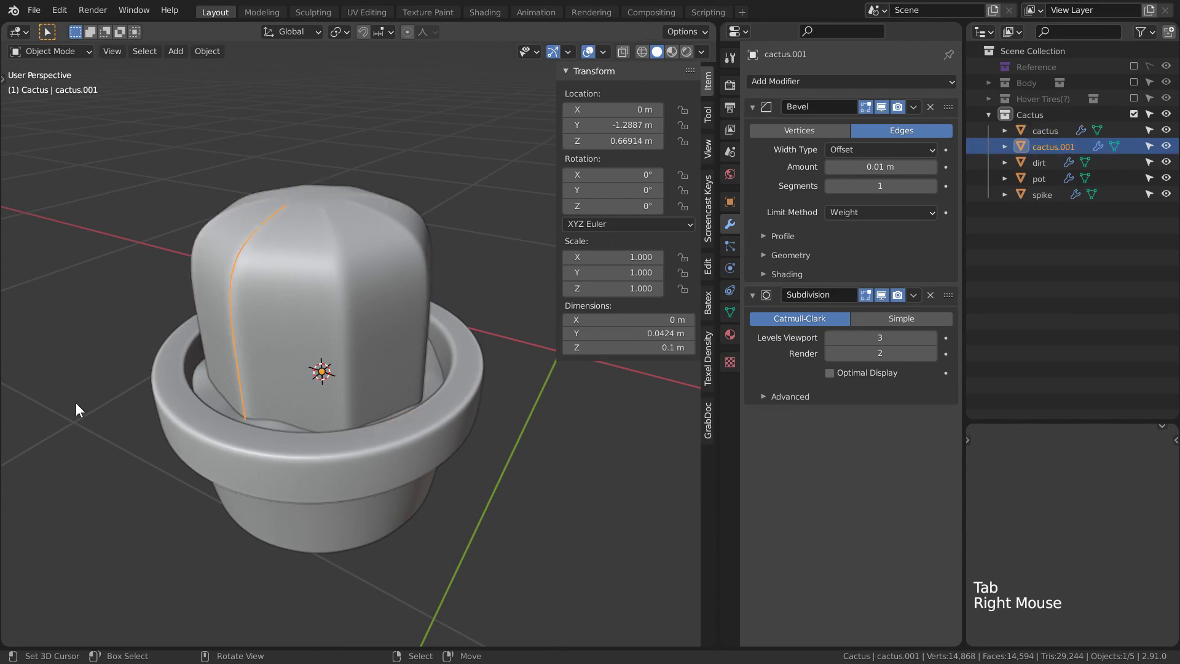
{"action": "key", "text": "F2"}
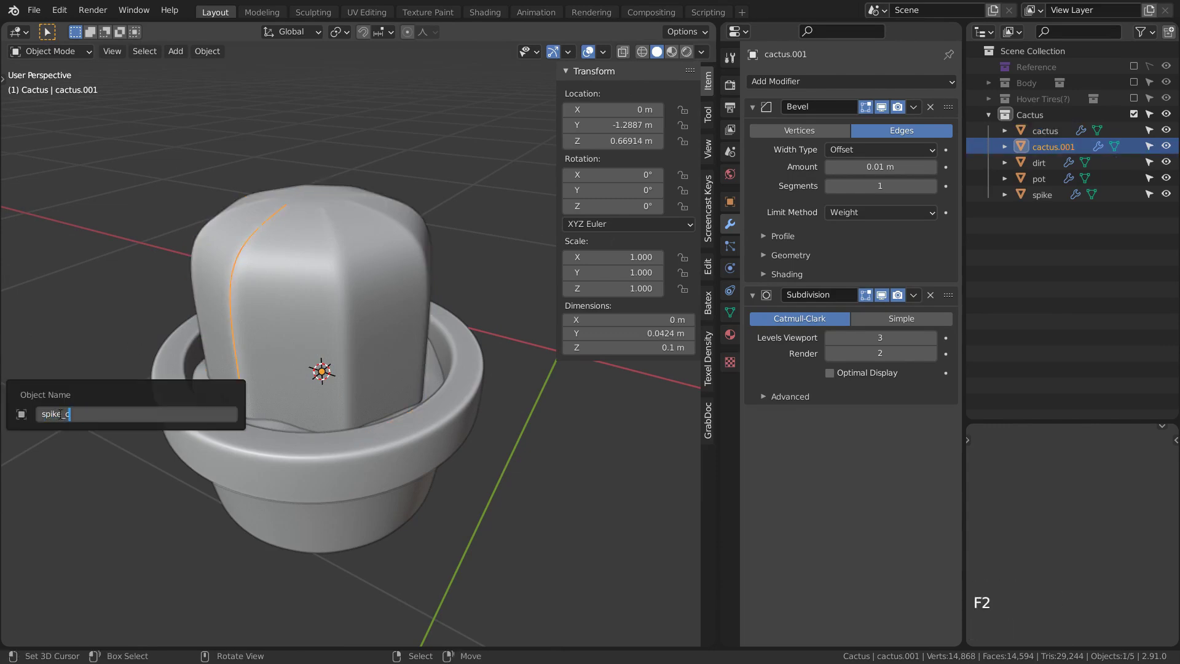
{"action": "type", "text": "spike_curve"}
{"action": "key", "text": "Return"}
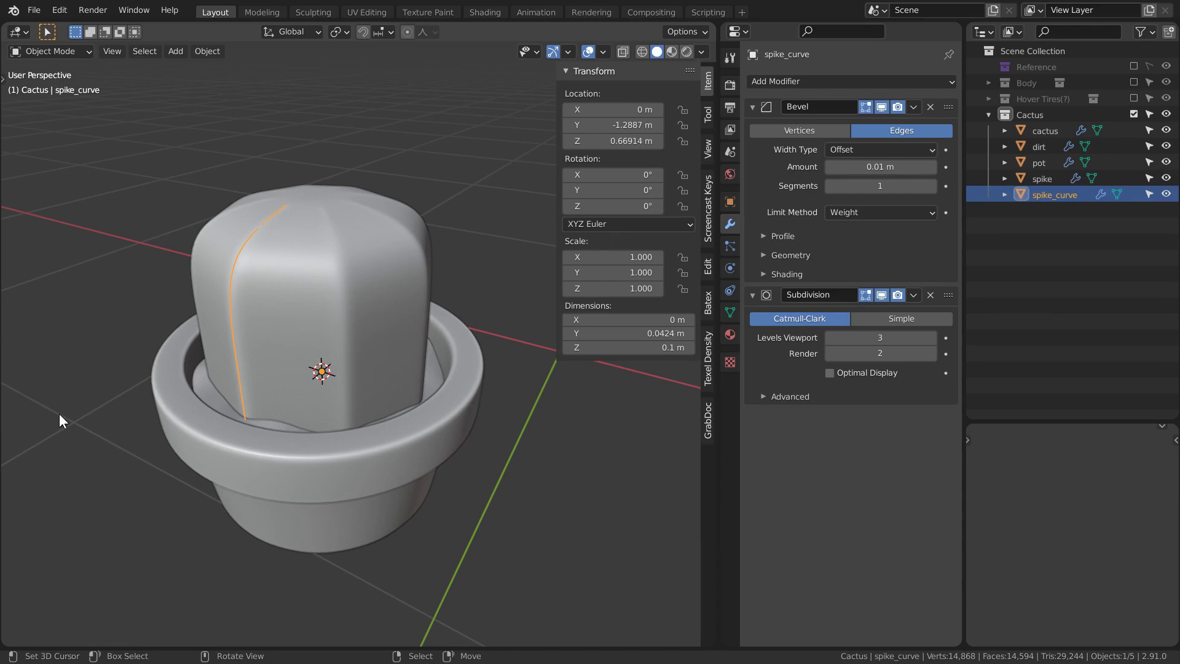
{"action": "left_click", "coordinate": [209, 52]}
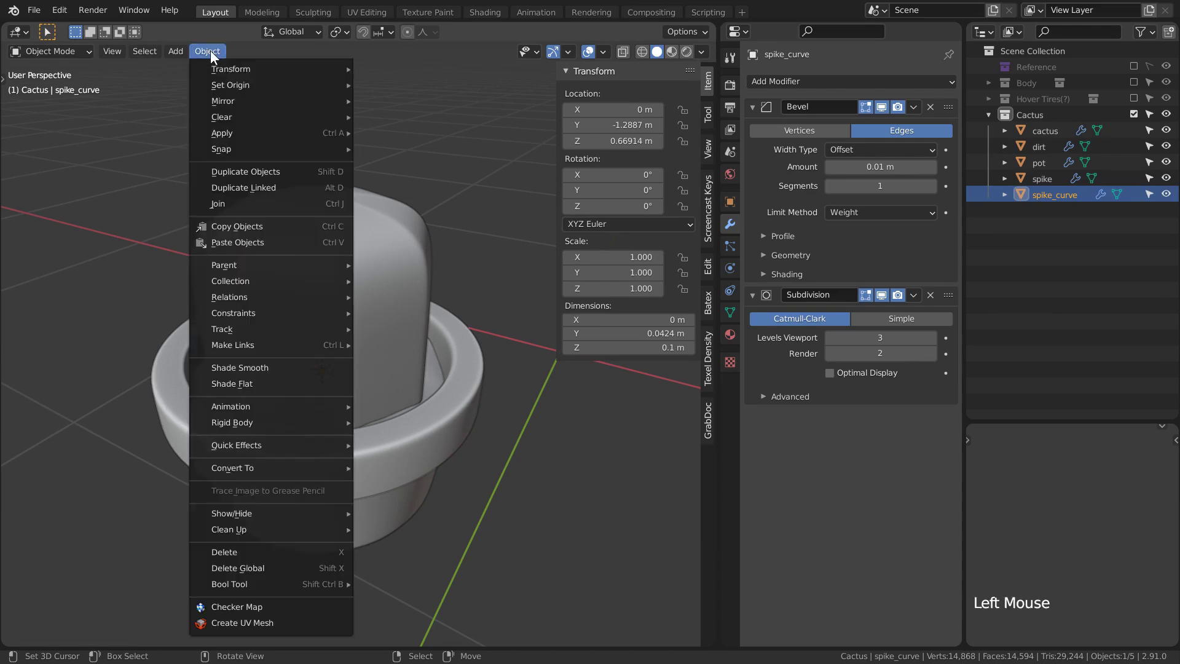
{"action": "mouse_move", "coordinate": [316, 466]}
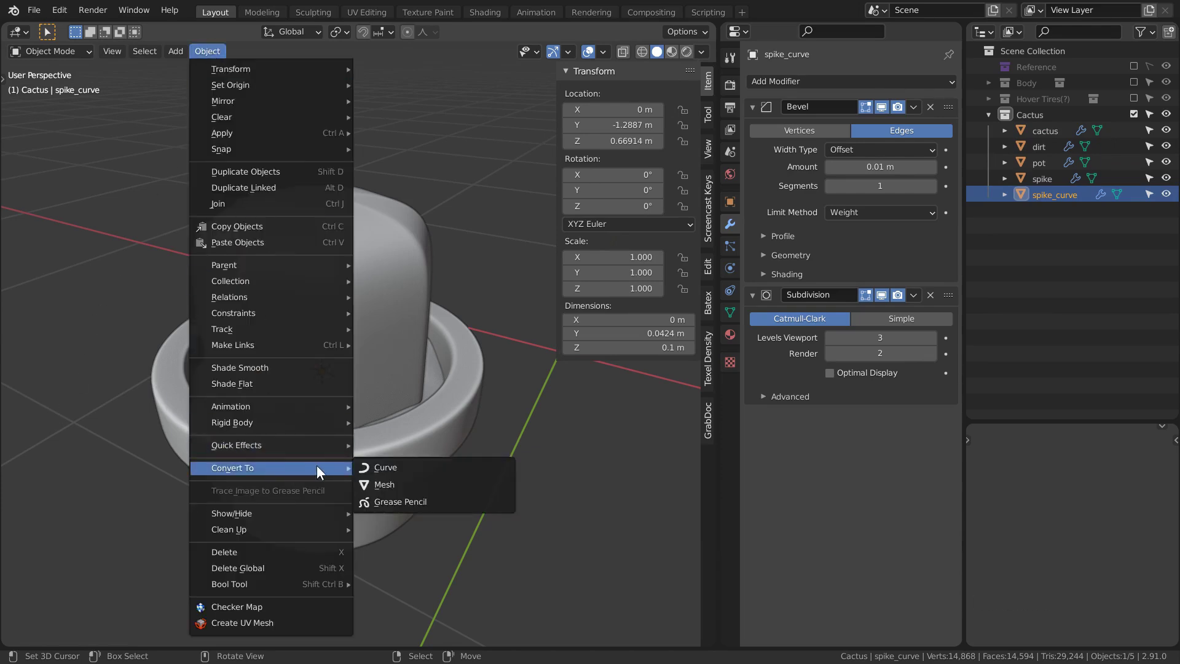
{"action": "left_click", "coordinate": [394, 466]}
{"action": "middle_click_drag", "start_coordinate": [394, 465], "coordinate": [332, 344], "text": "shift"}
{"action": "key", "text": "Tab"}
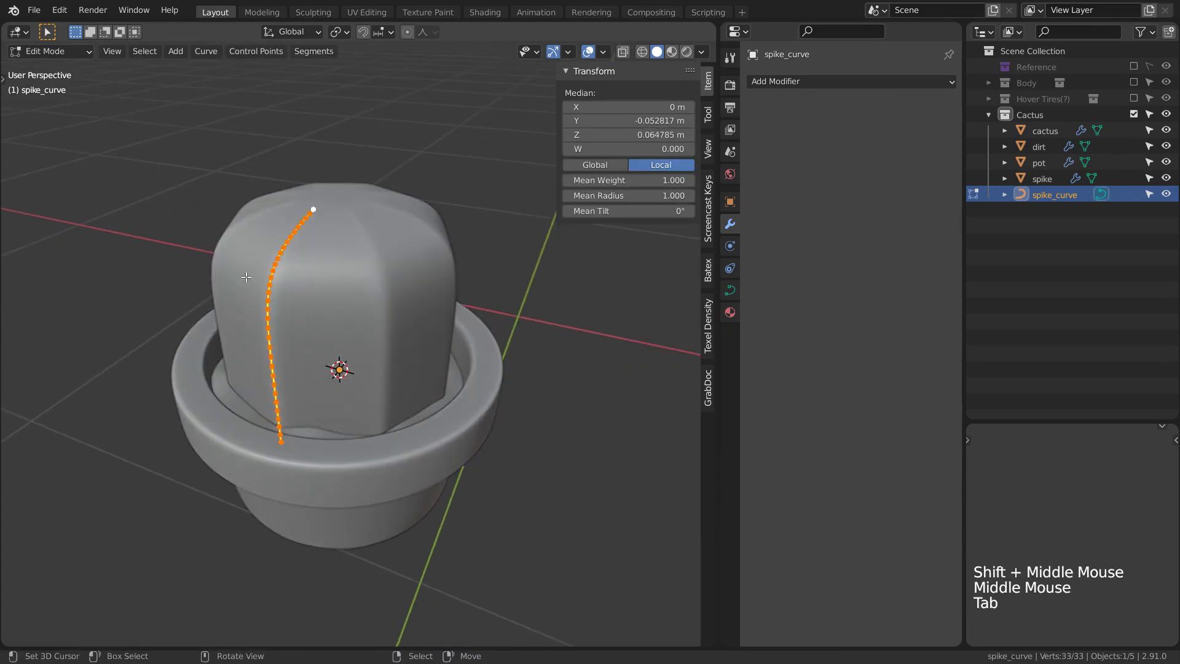
Leave the curve's edit mode untouched and add a Lattice modifier to spike_curve.
{"action": "left_click_drag", "start_coordinate": [246, 264], "coordinate": [301, 354]}
{"action": "key", "text": "g"}
{"action": "right_click", "coordinate": [336, 297]}
{"action": "key", "text": "alt+a"}
{"action": "key", "text": "Tab"}
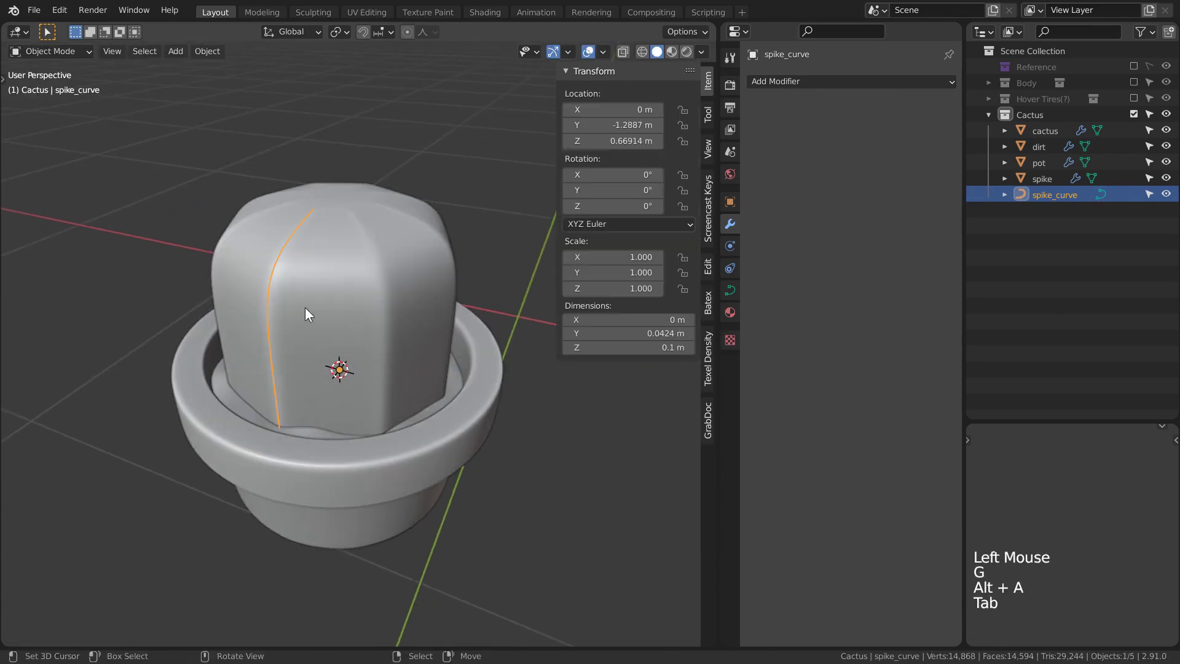
{"action": "left_click", "coordinate": [838, 83]}
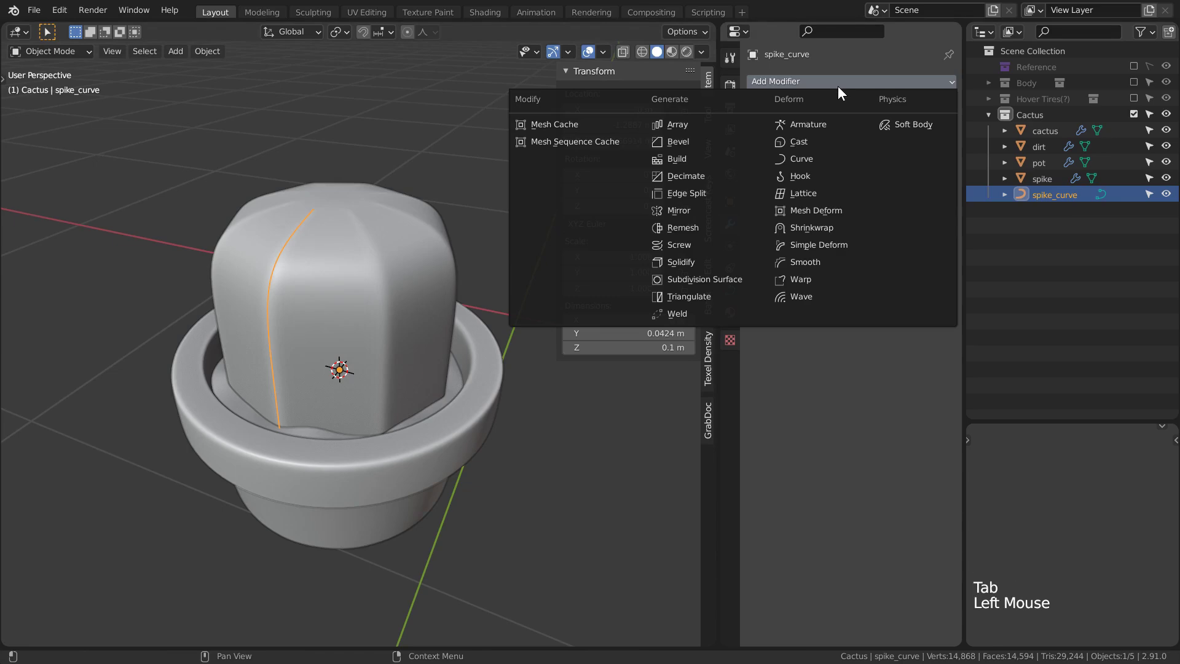
{"action": "left_click", "coordinate": [806, 193]}
Add a Lattice modifier to the cactus body as well.
{"action": "right_click", "coordinate": [403, 281]}
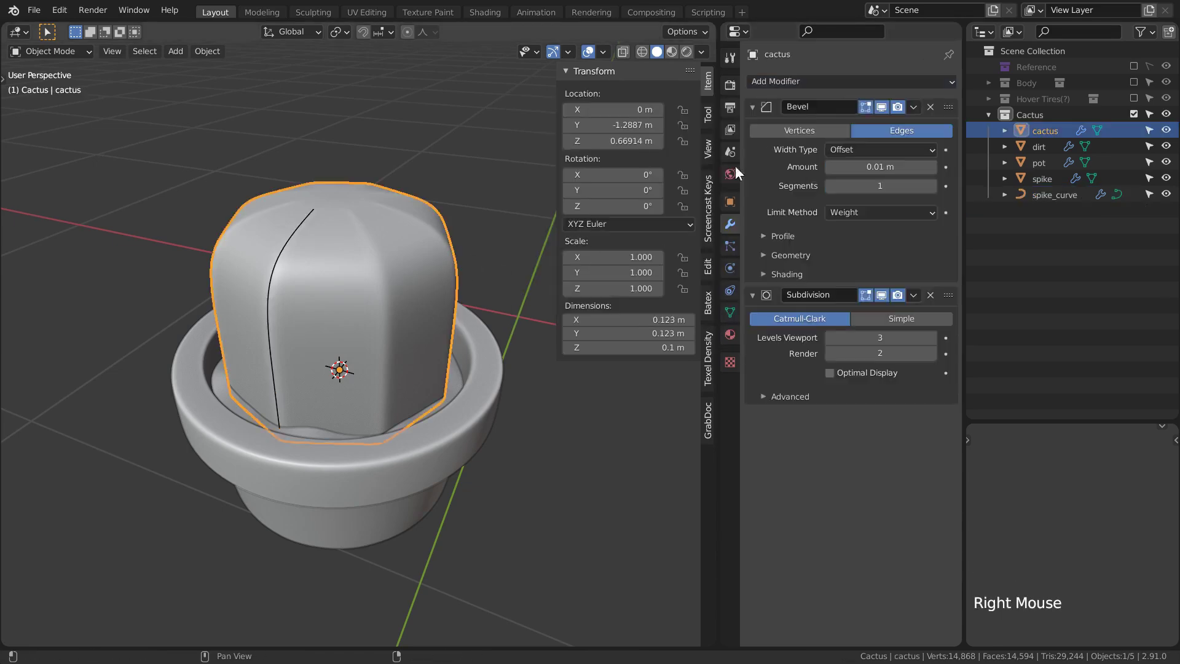
{"action": "left_click", "coordinate": [856, 83]}
{"action": "left_click", "coordinate": [797, 225]}
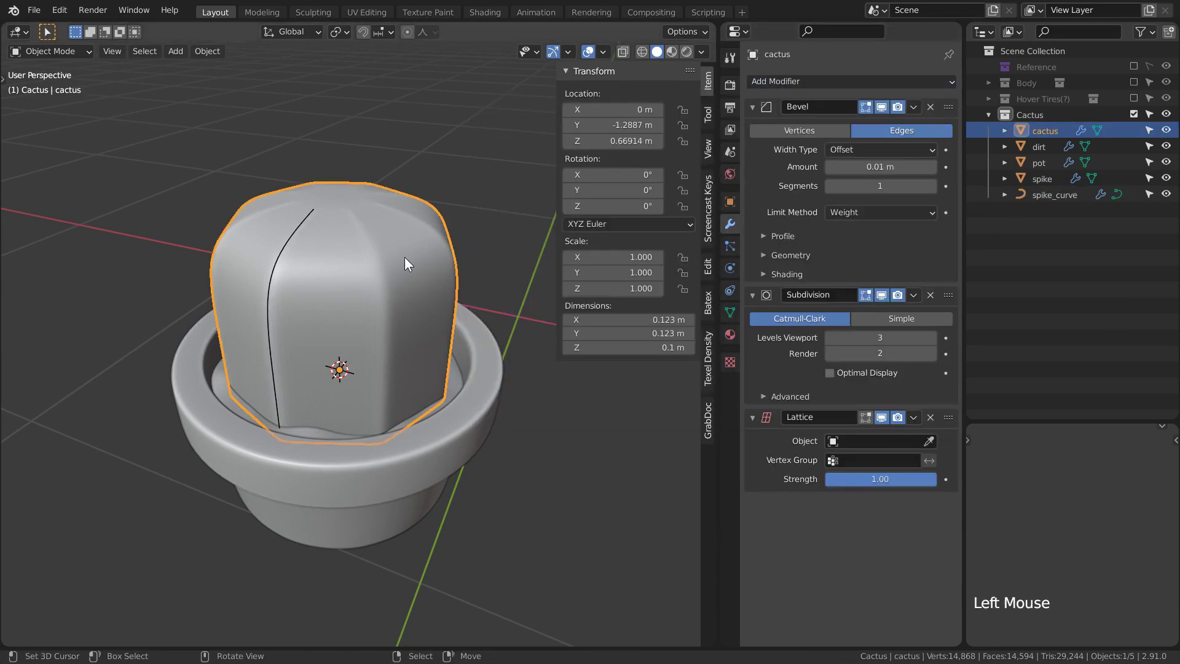
Add a lattice in front see-through view and scale it to enclose the cactus.
{"action": "key", "text": "KP_1"}
{"action": "scroll", "coordinate": [401, 255], "scroll_direction": "down", "scroll_amount": 3}
{"action": "scroll", "coordinate": [440, 237], "scroll_direction": "down", "scroll_amount": 2}
{"action": "key", "text": "alt+z"}
{"action": "scroll", "coordinate": [440, 237], "scroll_direction": "up", "scroll_amount": 5}
{"action": "key", "text": "shift+a"}
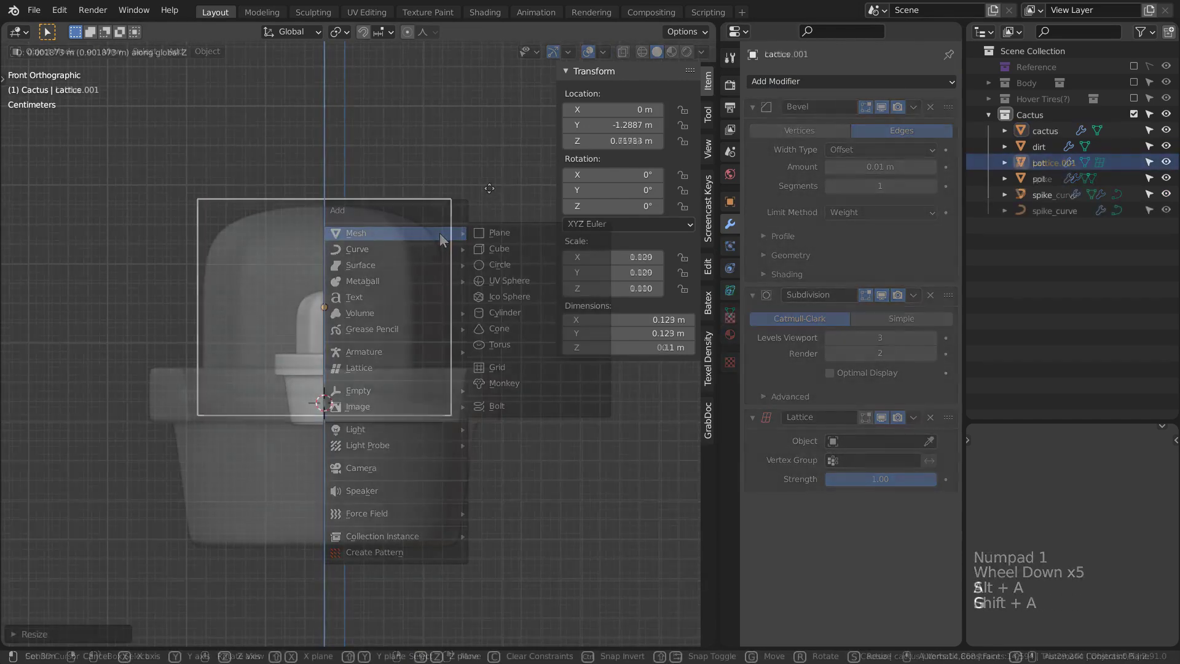
{"action": "left_click", "coordinate": [344, 322]}
{"action": "key", "text": "g"}
{"action": "key", "text": "s"}
{"action": "left_click", "coordinate": [481, 193]}
{"action": "key", "text": "KP_7"}
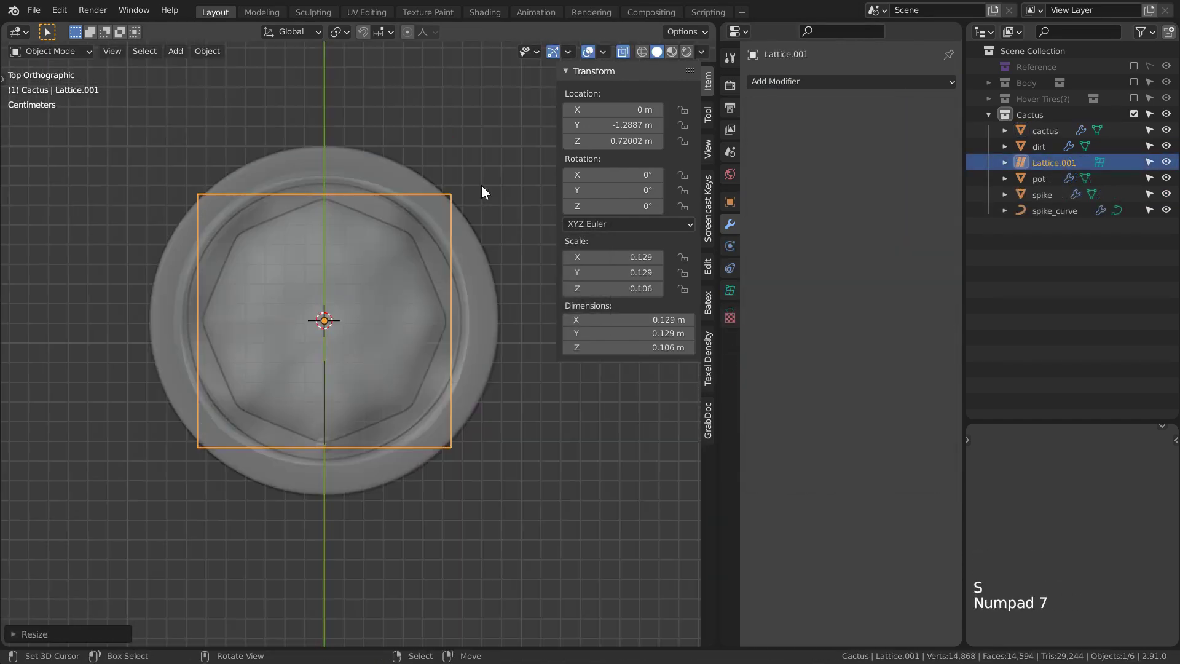
Set Lattice.001 as the Lattice modifier object on both cactus and spike_curve.
{"action": "middle_click_drag", "start_coordinate": [441, 374], "coordinate": [414, 241]}
{"action": "key", "text": "alt+z"}
{"action": "right_click", "coordinate": [414, 241]}
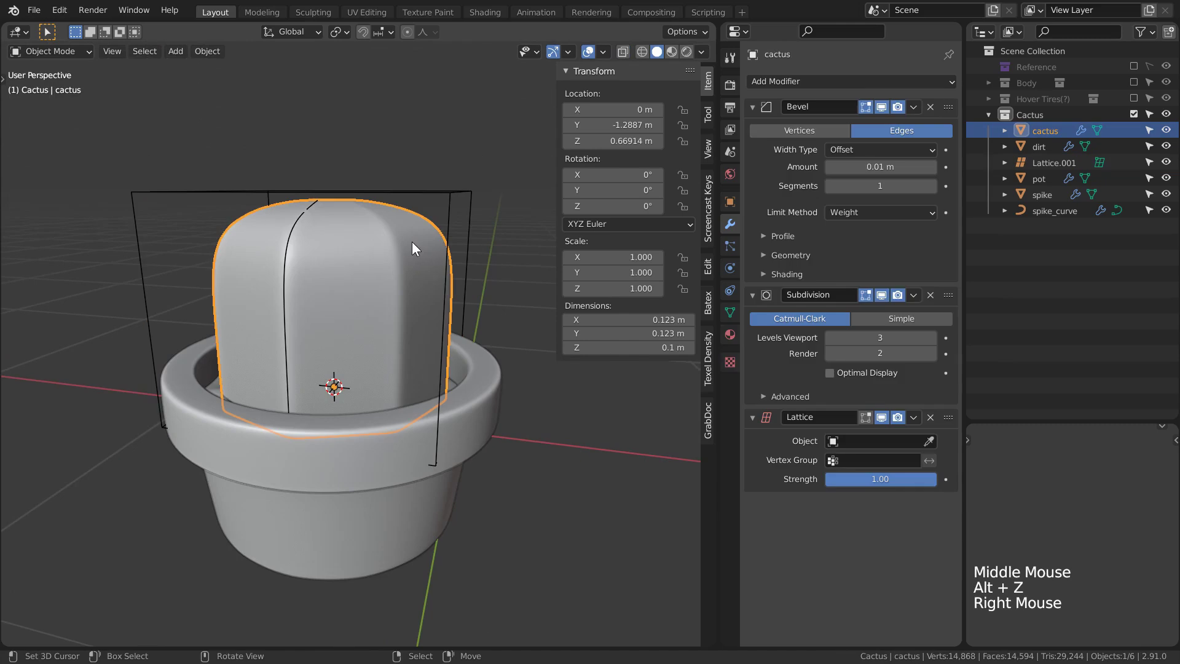
{"action": "left_click", "coordinate": [876, 441]}
{"action": "left_click", "coordinate": [861, 480]}
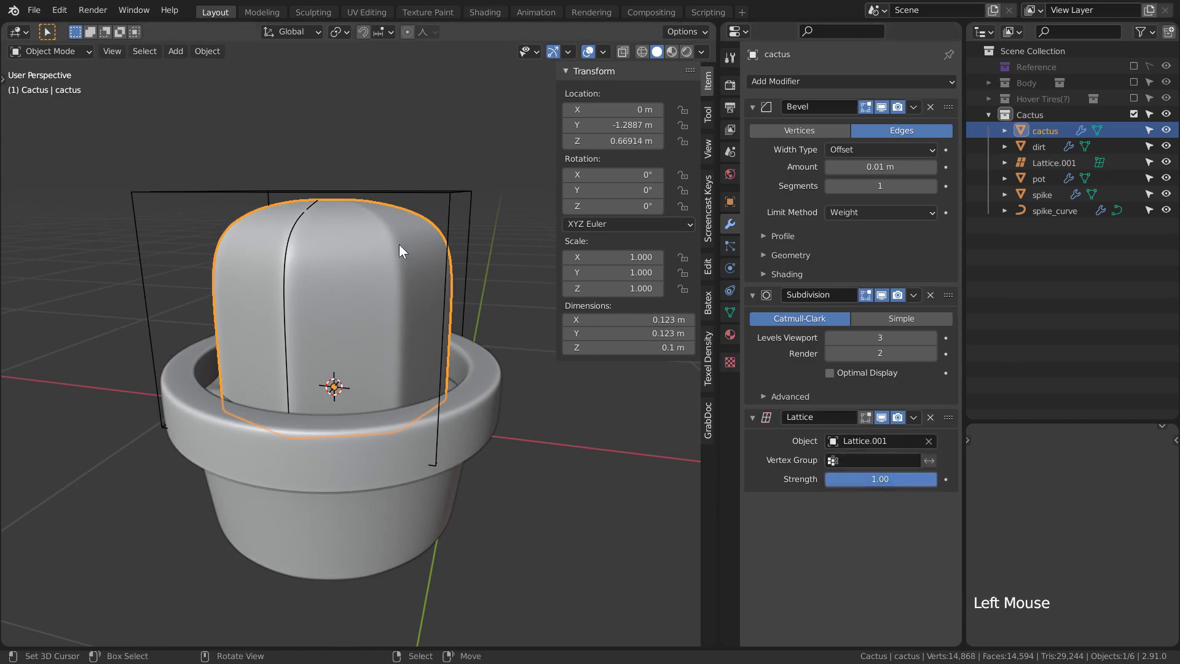
{"action": "right_click", "coordinate": [311, 210]}
{"action": "left_click", "coordinate": [876, 130]}
{"action": "left_click", "coordinate": [860, 170]}
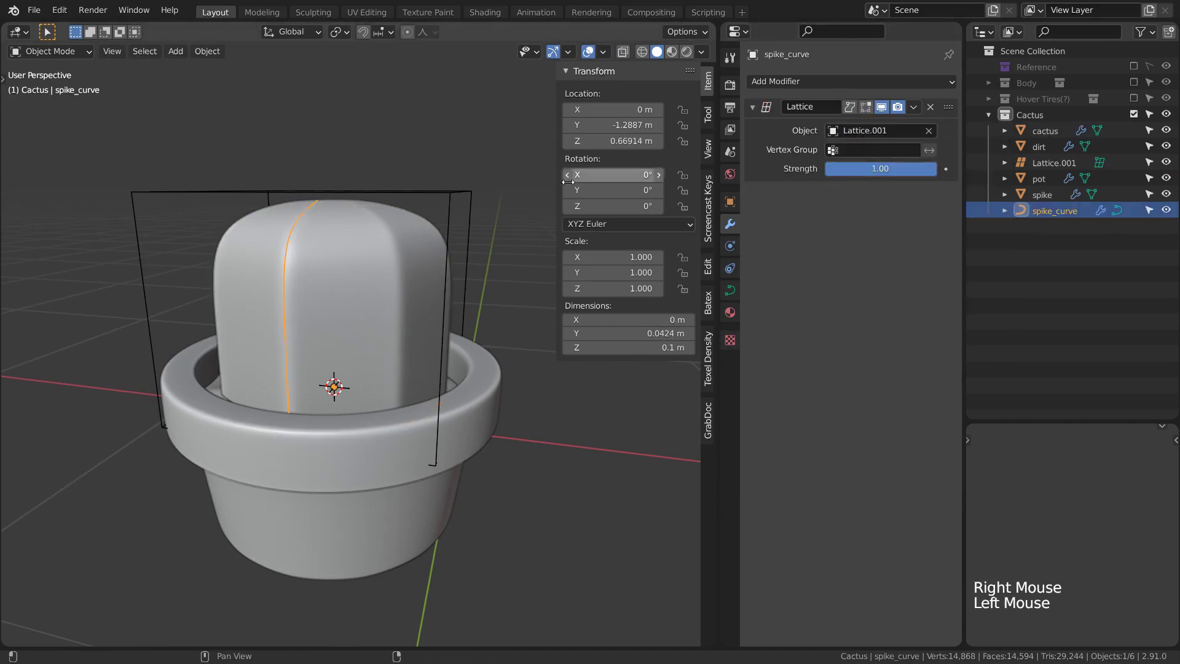
Edit the lattice's points and set its Resolution W to 3.
{"action": "right_click", "coordinate": [459, 193]}
{"action": "key", "text": "Tab"}
{"action": "scroll", "coordinate": [126, 190], "scroll_direction": "down", "scroll_amount": 2}
{"action": "left_click_drag", "start_coordinate": [127, 190], "coordinate": [486, 271]}
{"action": "key", "text": "g"}
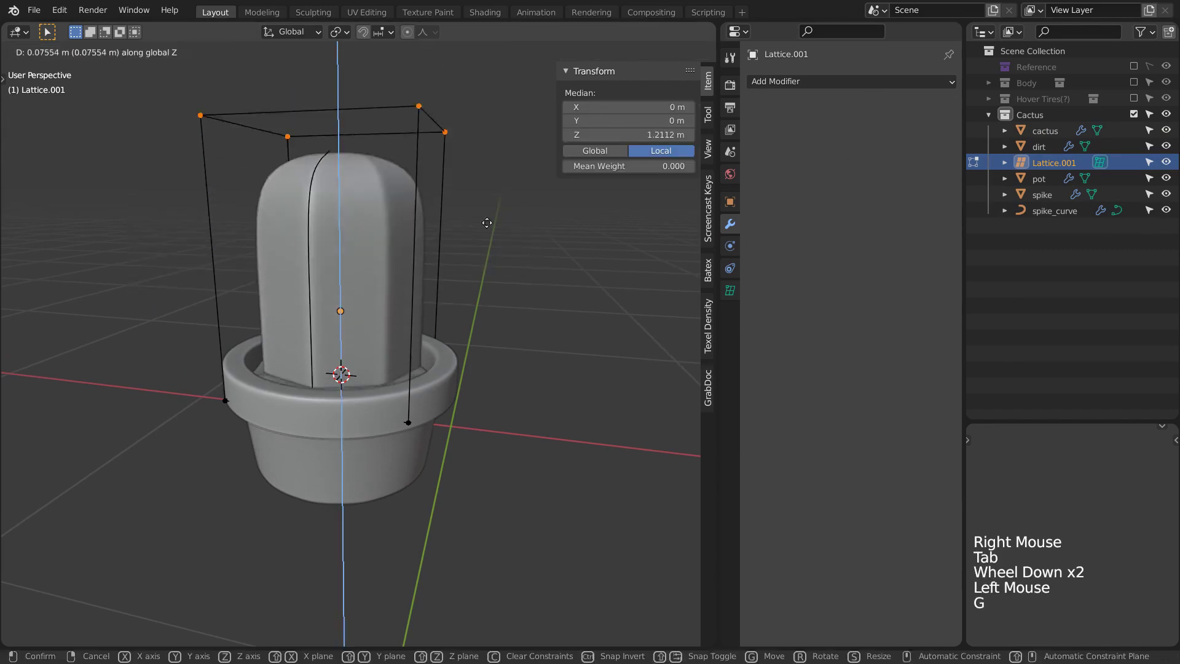
{"action": "right_click", "coordinate": [470, 214]}
{"action": "key", "text": "s"}
{"action": "right_click", "coordinate": [523, 282]}
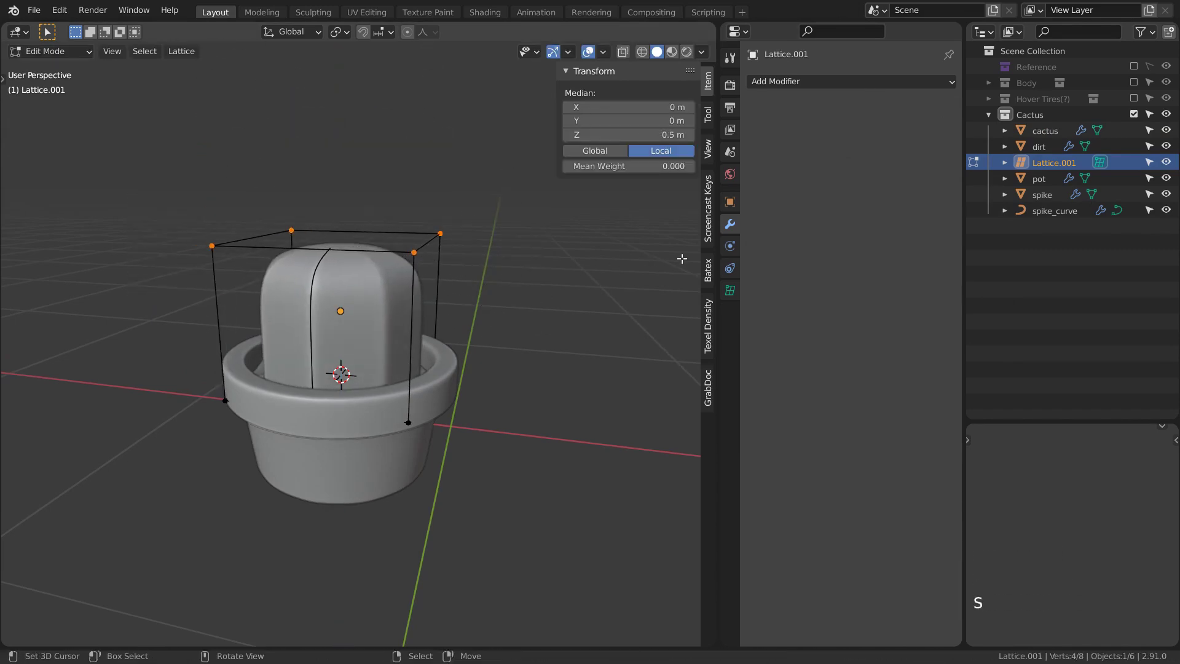
{"action": "left_click", "coordinate": [730, 290]}
{"action": "left_click", "coordinate": [935, 159]}
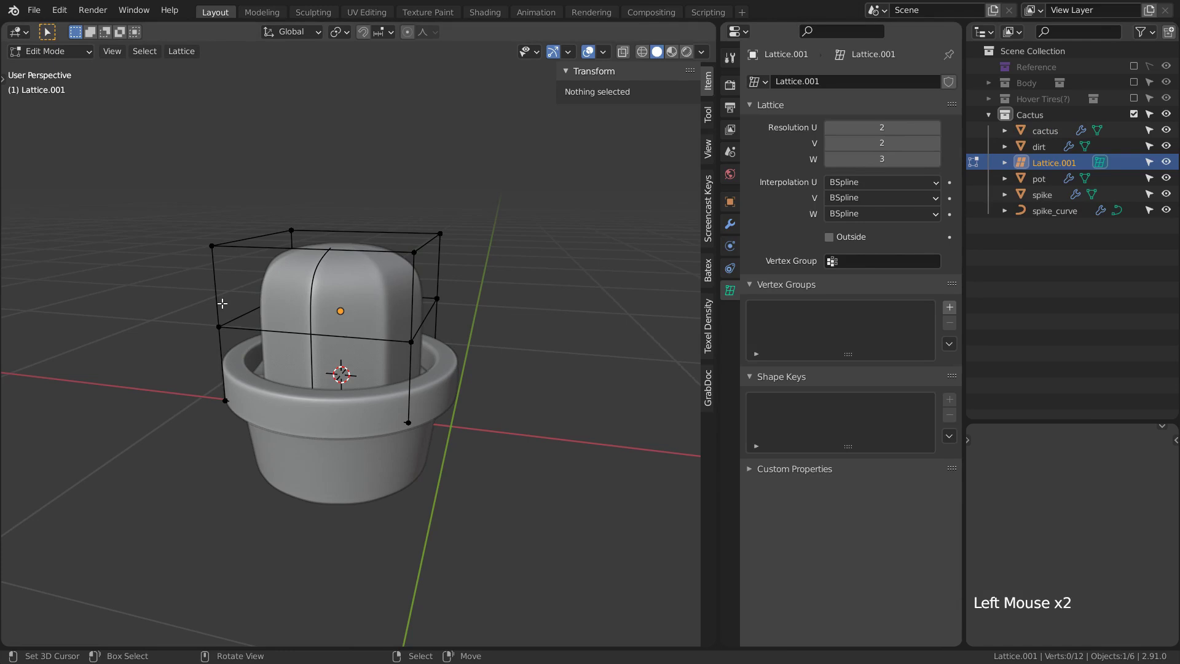
Narrow the bottom row of lattice points, using see-through display to select them.
{"action": "middle_click_drag", "start_coordinate": [221, 305], "coordinate": [201, 321]}
{"action": "key", "text": "alt+z"}
{"action": "left_click_drag", "start_coordinate": [169, 342], "coordinate": [513, 431]}
{"action": "key", "text": "alt+z"}
{"action": "key", "text": "s"}
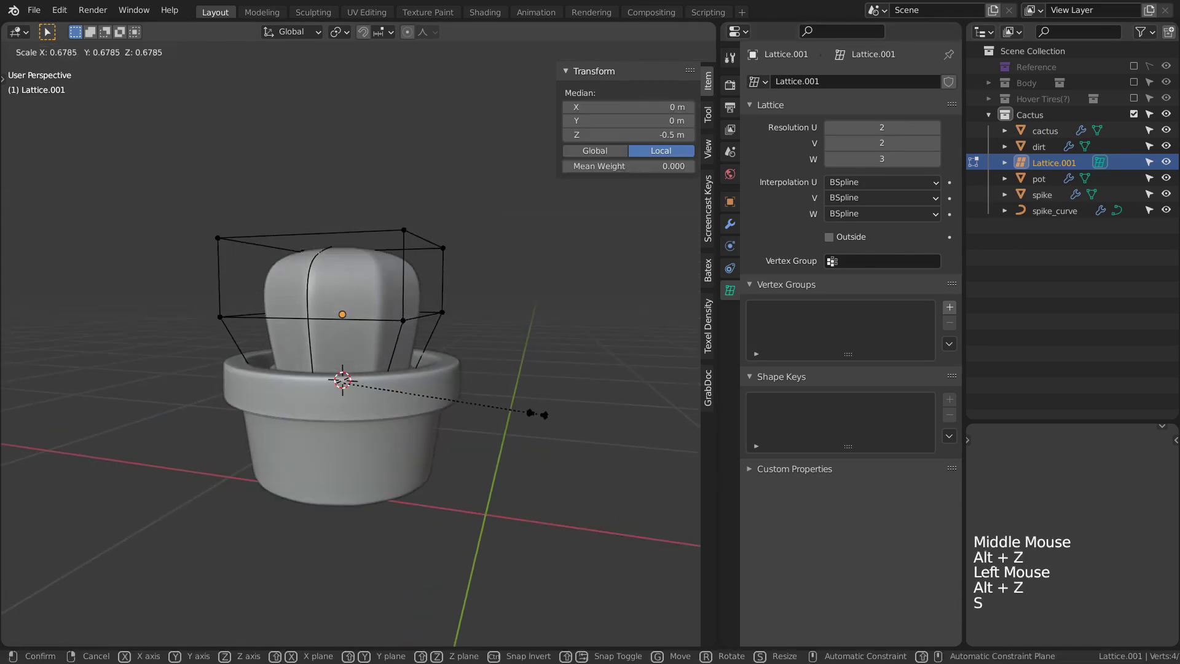
{"action": "left_click", "coordinate": [538, 414]}
Rescale the top row of lattice points in front view and raise it along Z.
{"action": "key", "text": "KP_1"}
{"action": "middle_click_drag", "start_coordinate": [377, 240], "coordinate": [387, 304], "text": "shift"}
{"action": "left_click_drag", "start_coordinate": [234, 266], "coordinate": [433, 330]}
{"action": "key", "text": "s"}
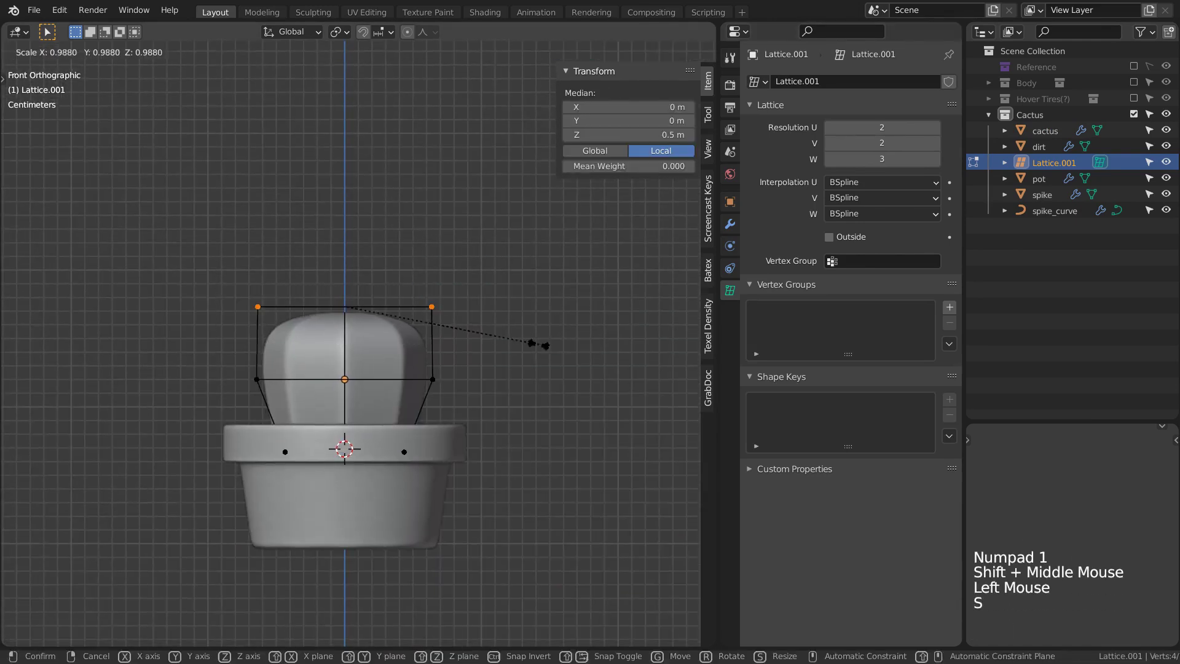
{"action": "left_click", "coordinate": [500, 326]}
{"action": "key", "text": "g"}
{"action": "key", "text": "z"}
{"action": "left_click", "coordinate": [499, 220]}
Raise the middle row of lattice points along Z and widen it to swell the cactus.
{"action": "left_click_drag", "start_coordinate": [202, 322], "coordinate": [509, 419]}
{"action": "key", "text": "g"}
{"action": "key", "text": "z"}
{"action": "left_click", "coordinate": [505, 361]}
{"action": "key", "text": "s"}
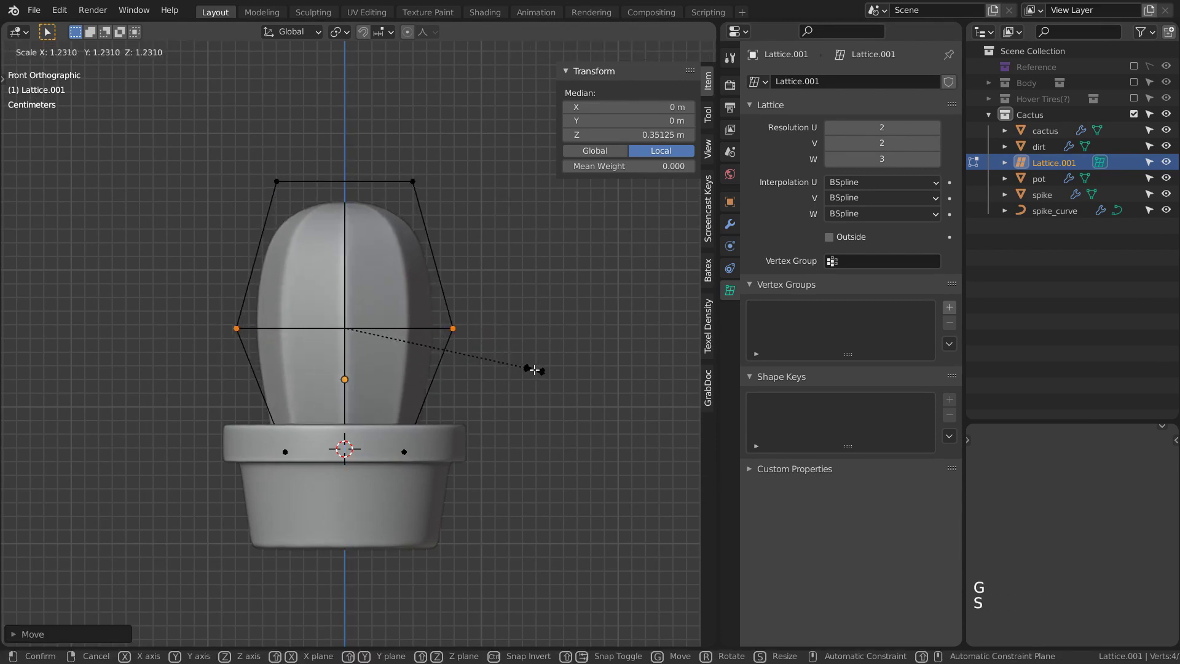
{"action": "left_click", "coordinate": [535, 368]}
{"action": "middle_click_drag", "start_coordinate": [535, 369], "coordinate": [516, 395]}
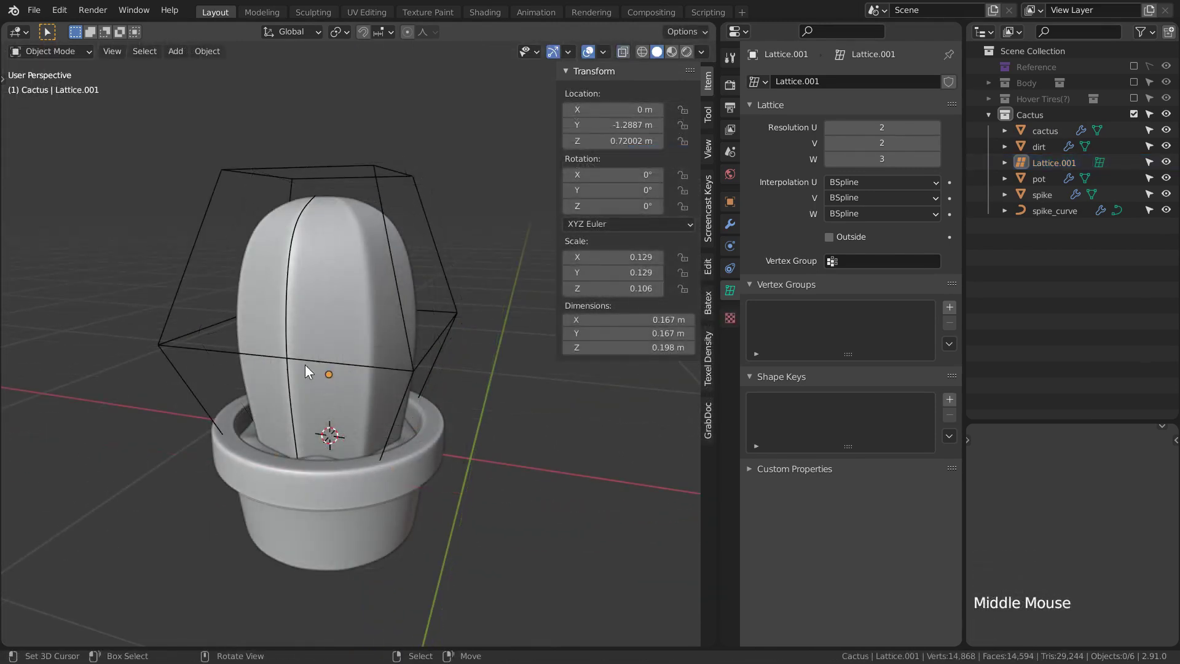
With spike_curve selected, add a cylinder mesh.
{"action": "right_click", "coordinate": [287, 319]}
{"action": "middle_click_drag", "start_coordinate": [388, 449], "coordinate": [397, 408], "text": "shift"}
{"action": "middle_click_drag", "start_coordinate": [396, 408], "coordinate": [266, 304], "text": "ctrl"}
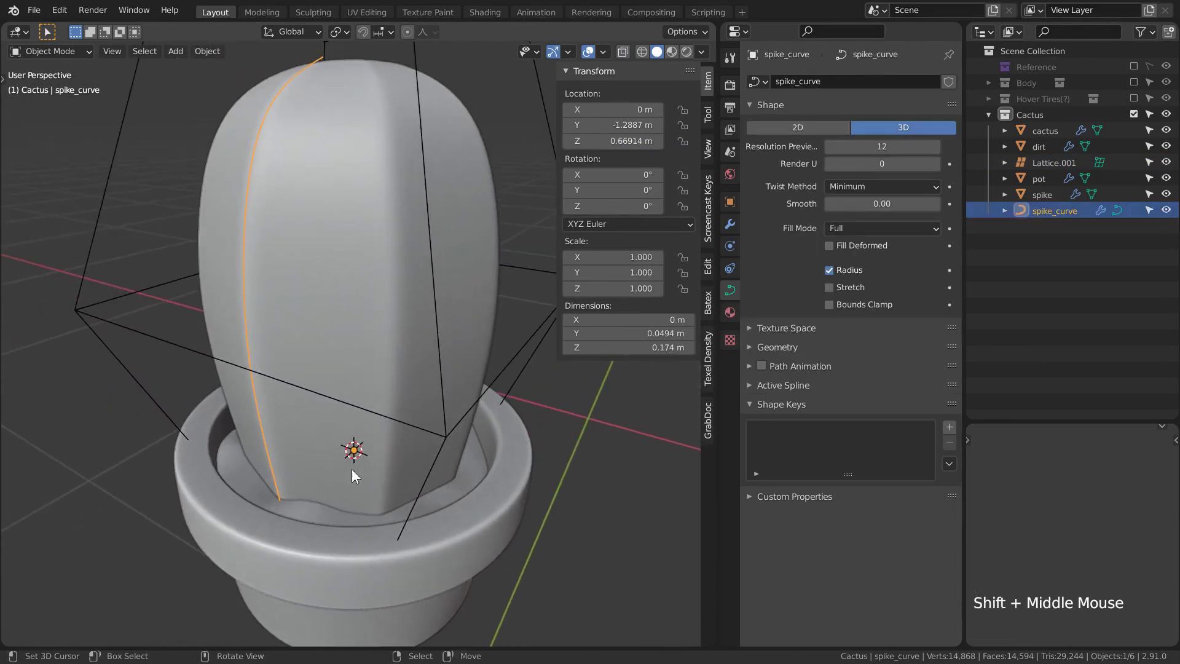
{"action": "middle_click_drag", "start_coordinate": [477, 285], "coordinate": [436, 379], "text": "ctrl"}
{"action": "key", "text": "shift+a"}
{"action": "mouse_move", "coordinate": [98, 322]}
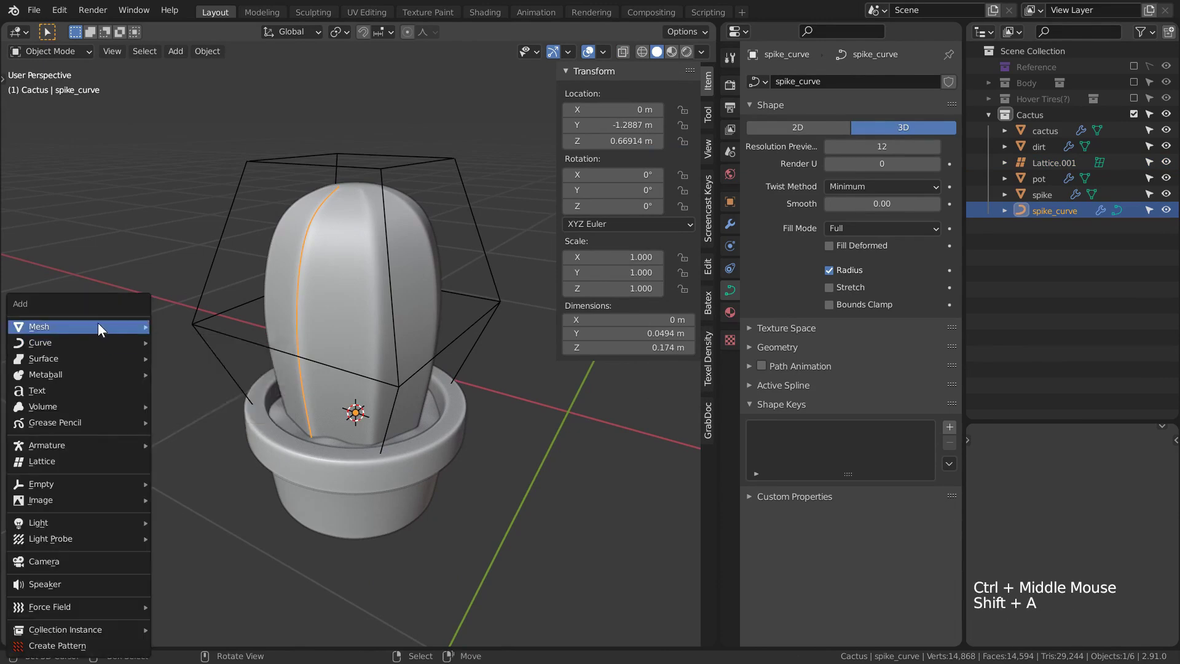
{"action": "left_click", "coordinate": [179, 404]}
Rename the new cylinder to 'spike'.
{"action": "key", "text": "F2"}
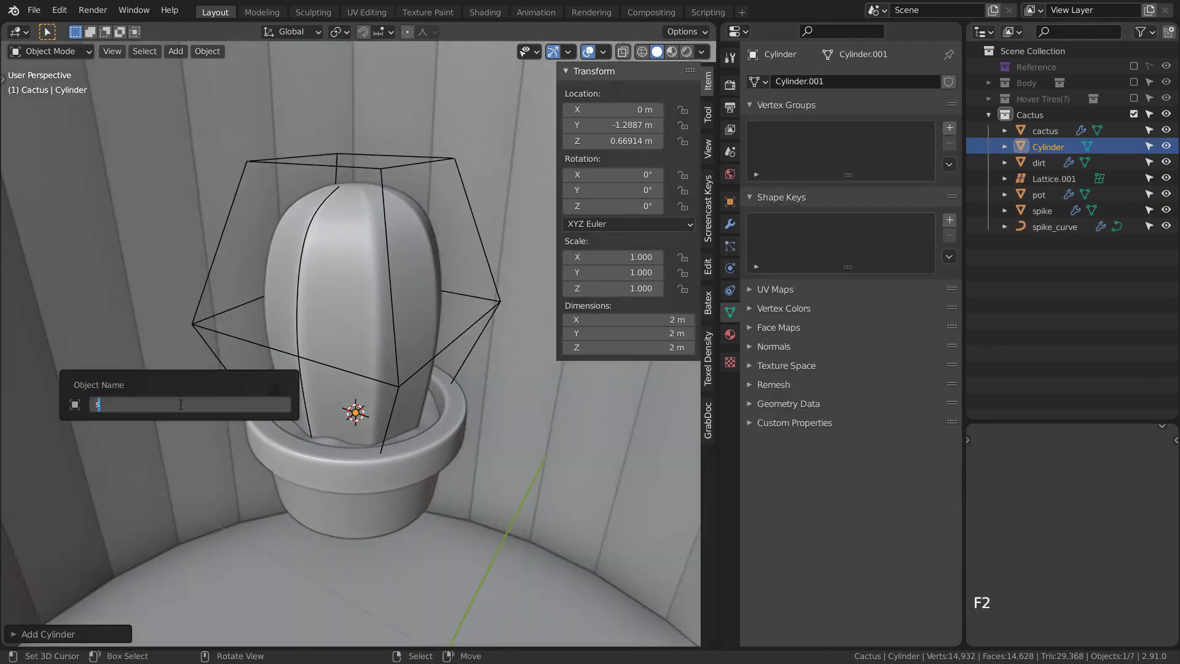
{"action": "type", "text": "spike"}
{"action": "key", "text": "Return"}
{"action": "key", "text": "KP_1"}
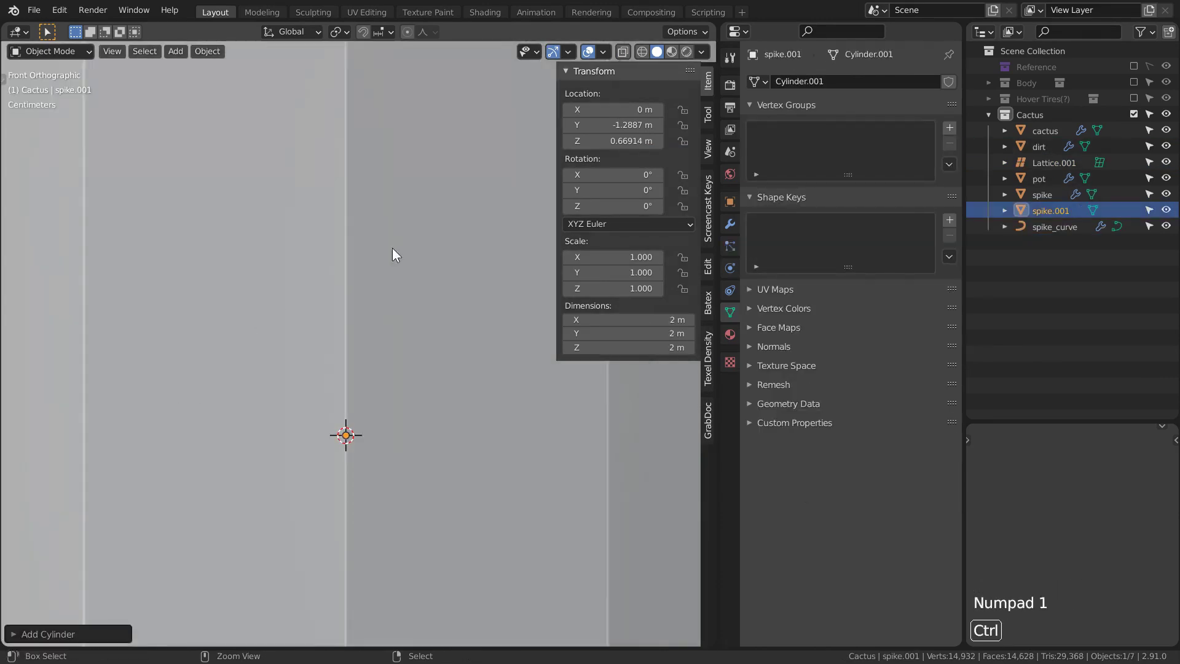
{"action": "middle_click_drag", "start_coordinate": [392, 248], "coordinate": [443, 403], "text": "ctrl"}
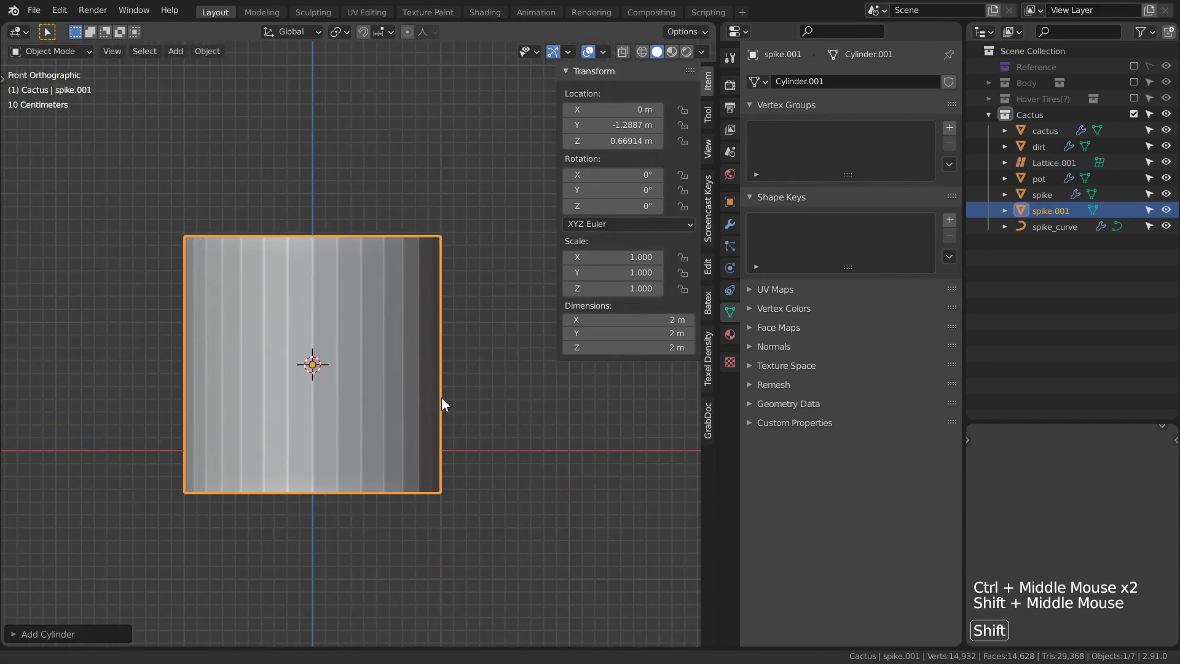
In Edit Mode, raise the cylinder mesh 1 m along Z above its origin.
{"action": "key", "text": "Tab"}
{"action": "key", "text": "g"}
{"action": "key", "text": "z"}
{"action": "key", "text": "1"}
{"action": "key", "text": "Return"}
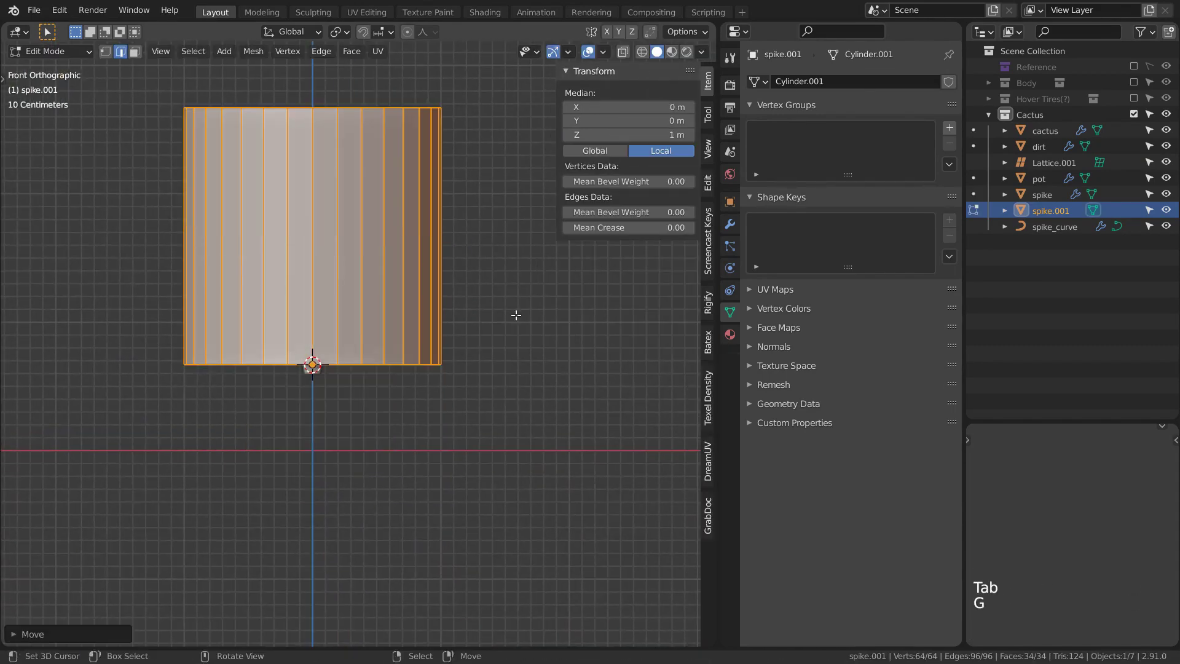
Set the transform pivot to 3D Cursor and shrink the cylinder around it.
{"action": "left_click", "coordinate": [341, 31]}
{"action": "left_click", "coordinate": [355, 66]}
{"action": "middle_click_drag", "start_coordinate": [568, 389], "coordinate": [590, 433], "text": "shift"}
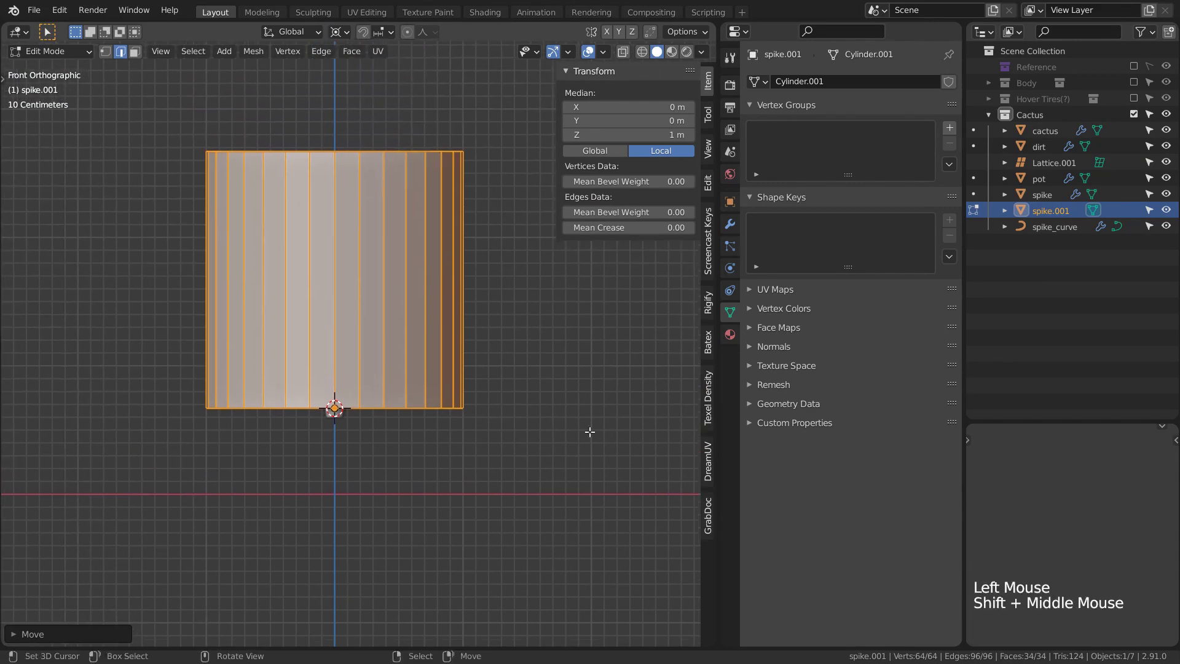
{"action": "key", "text": "s"}
{"action": "left_click", "coordinate": [455, 416]}
{"action": "key", "text": "s"}
{"action": "left_click", "coordinate": [369, 384]}
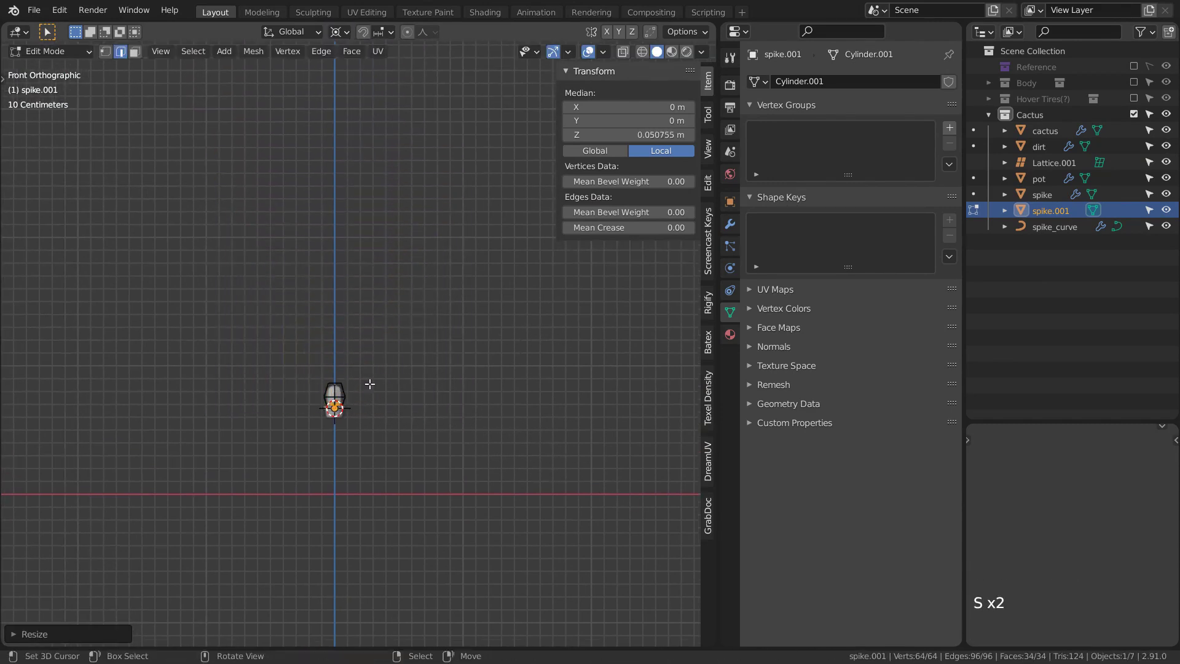
Shrink the cylinder further, with see-through display to view it inside the cactus.
{"action": "scroll", "coordinate": [369, 384], "scroll_direction": "up", "scroll_amount": 7}
{"action": "middle_click_drag", "start_coordinate": [369, 384], "coordinate": [414, 367], "text": "shift"}
{"action": "key", "text": "KP_Decimal"}
{"action": "scroll", "coordinate": [422, 369], "scroll_direction": "down", "scroll_amount": 4}
{"action": "key", "text": "alt+z"}
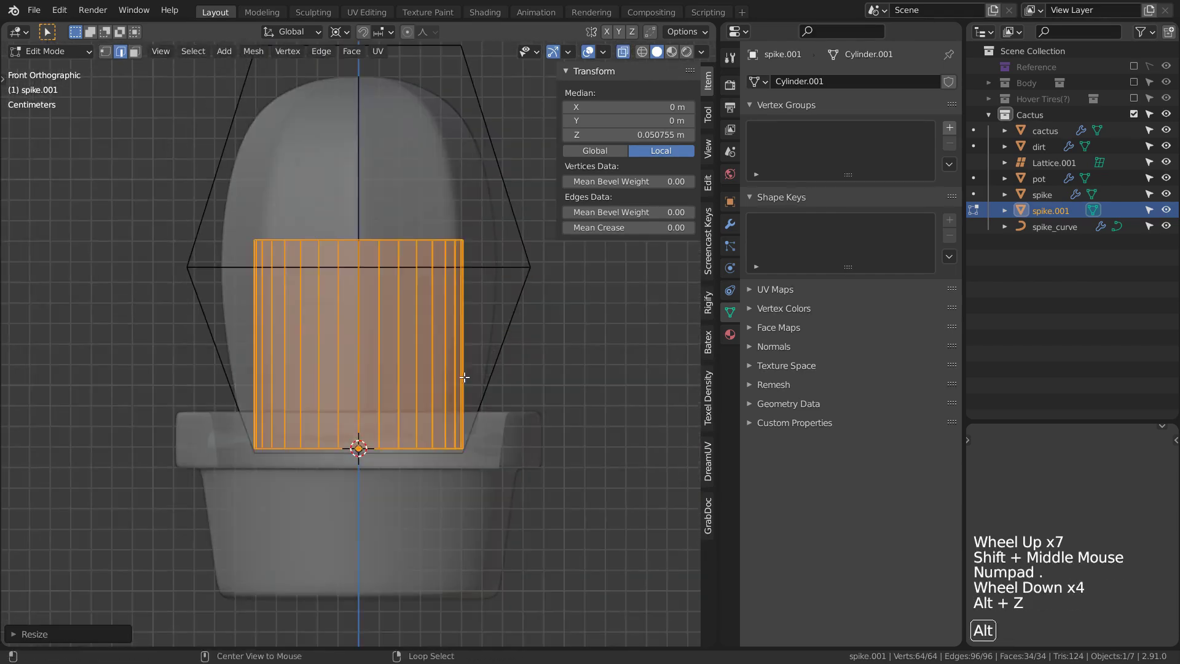
{"action": "key", "text": "s"}
{"action": "left_click", "coordinate": [473, 482]}
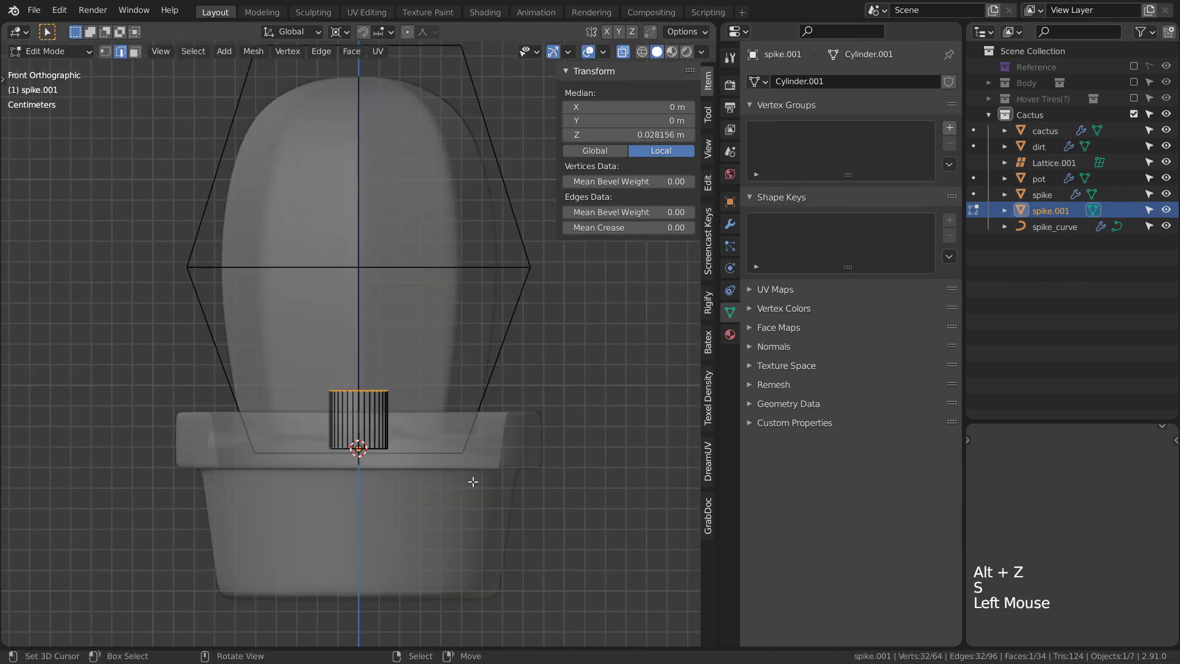
{"action": "middle_click_drag", "start_coordinate": [473, 482], "coordinate": [453, 416], "text": "ctrl"}
Taper the top ring inward without changing height, then lower it slightly.
{"action": "key", "text": "s"}
{"action": "key", "text": "shift+z"}
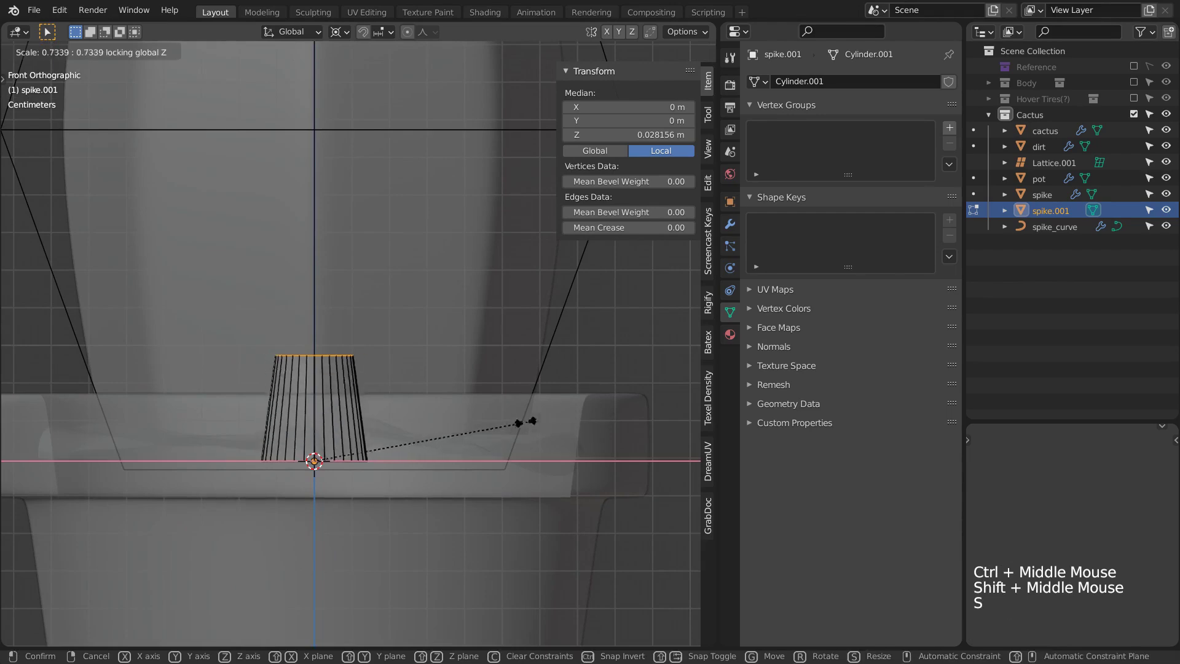
{"action": "left_click", "coordinate": [390, 418]}
{"action": "key", "text": "g"}
{"action": "left_click", "coordinate": [391, 431]}
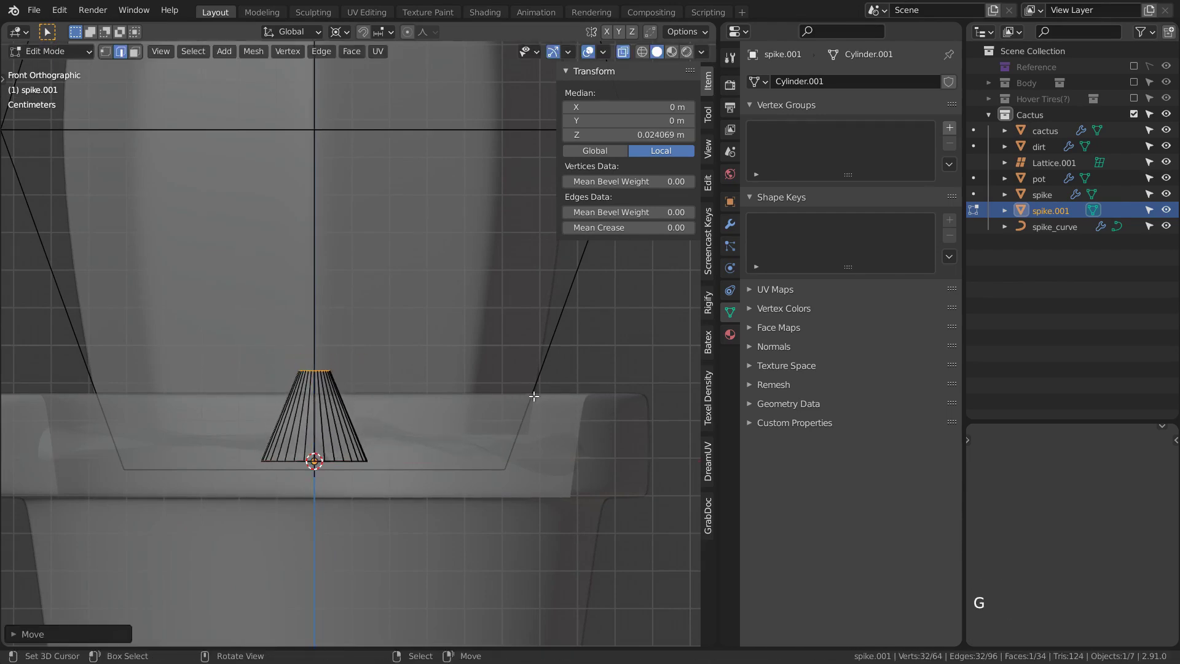
Shrink the whole spike mesh and turn off see-through display.
{"action": "key", "text": "a"}
{"action": "key", "text": "s"}
{"action": "left_click", "coordinate": [475, 396]}
{"action": "middle_click_drag", "start_coordinate": [474, 395], "coordinate": [449, 413]}
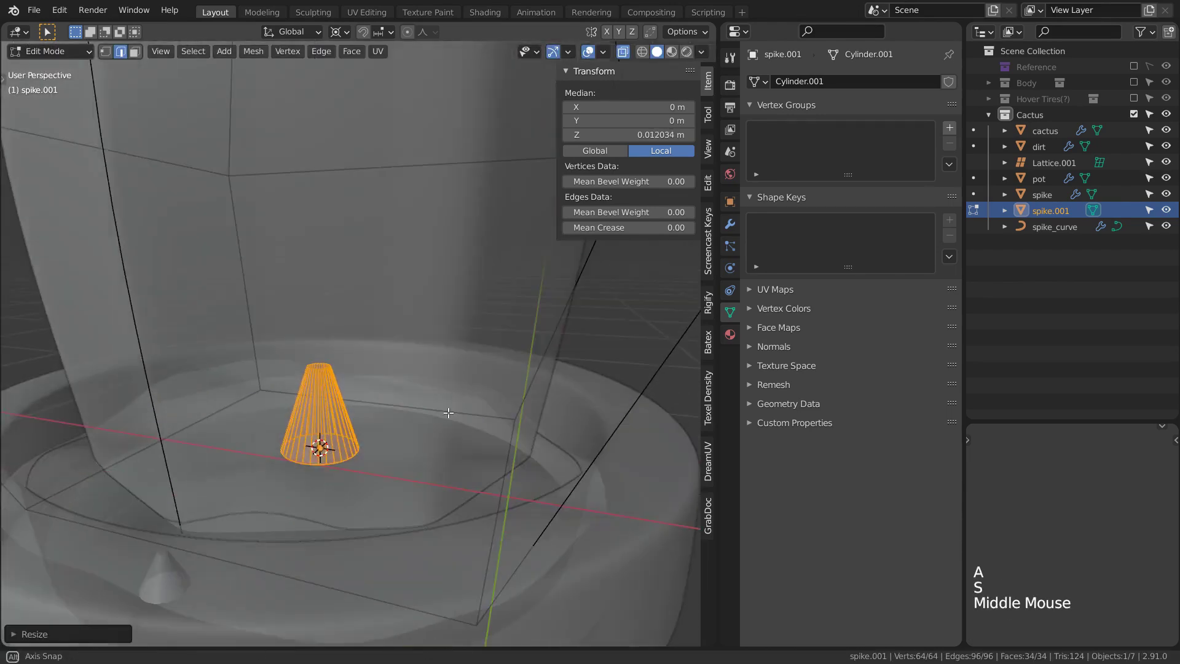
{"action": "scroll", "coordinate": [448, 413], "scroll_direction": "down", "scroll_amount": 3}
{"action": "key", "text": "alt+z"}
{"action": "middle_click_drag", "start_coordinate": [498, 338], "coordinate": [479, 381], "text": "shift"}
{"action": "middle_click_drag", "start_coordinate": [479, 381], "coordinate": [464, 416], "text": "ctrl"}
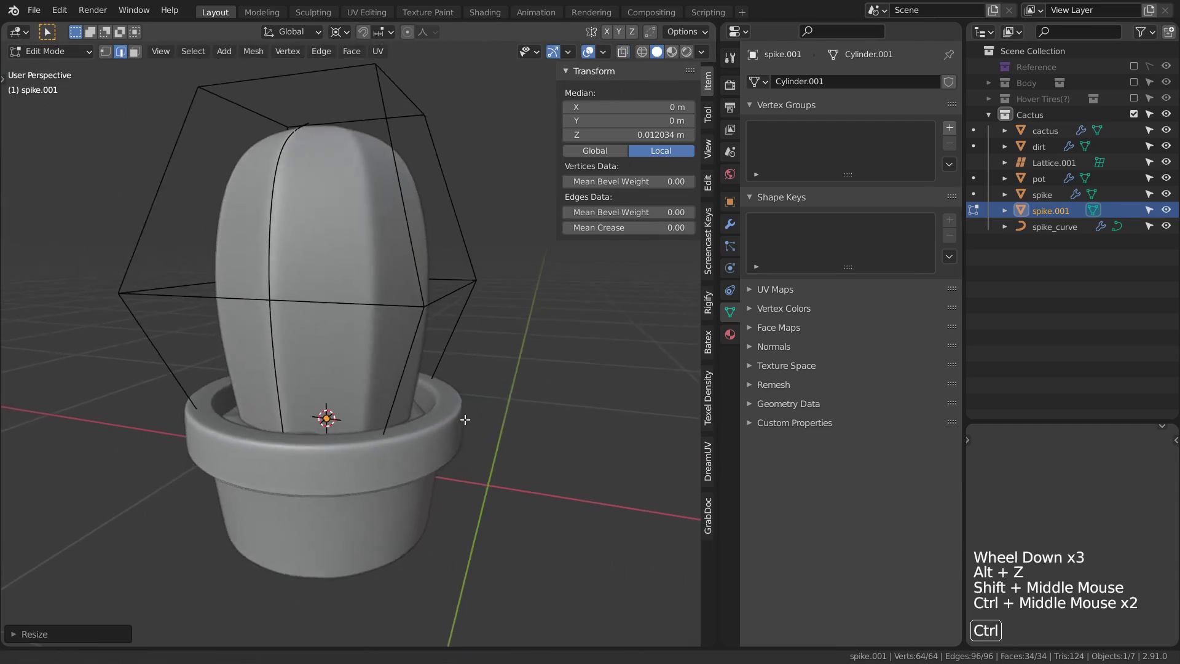
Add an Array modifier to the spike with a count of 8.
{"action": "left_click", "coordinate": [730, 224]}
{"action": "left_click", "coordinate": [809, 81]}
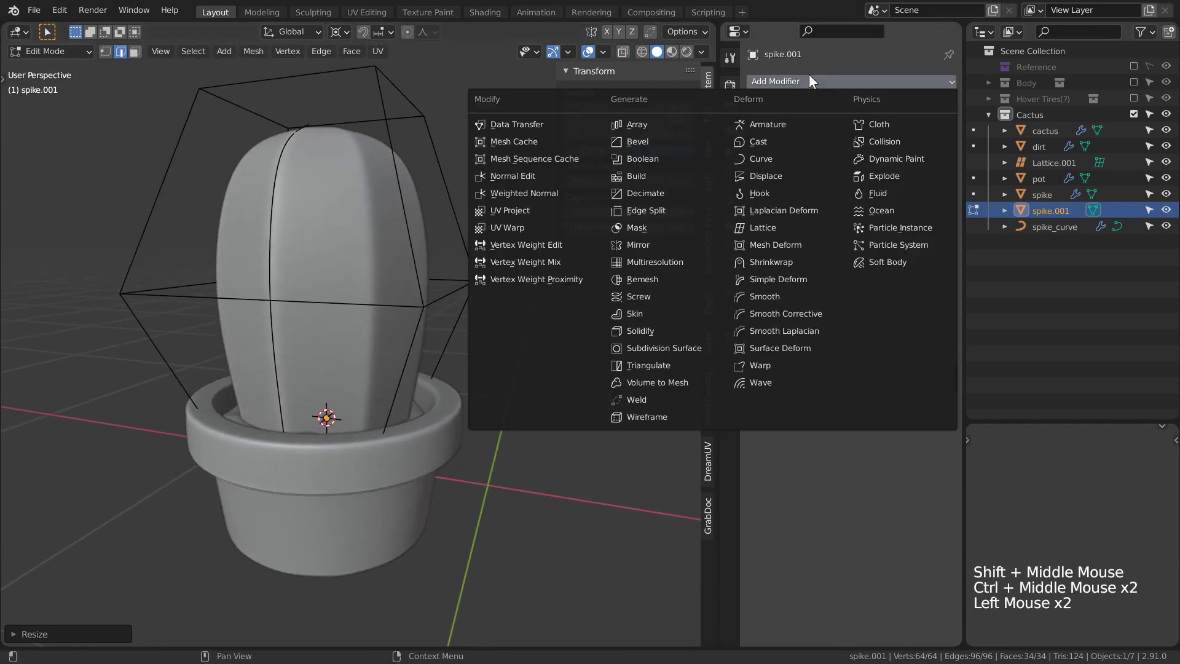
{"action": "left_click", "coordinate": [661, 116]}
{"action": "left_click_drag", "start_coordinate": [852, 146], "coordinate": [891, 148]}
{"action": "scroll", "coordinate": [507, 457], "scroll_direction": "down", "scroll_amount": 2}
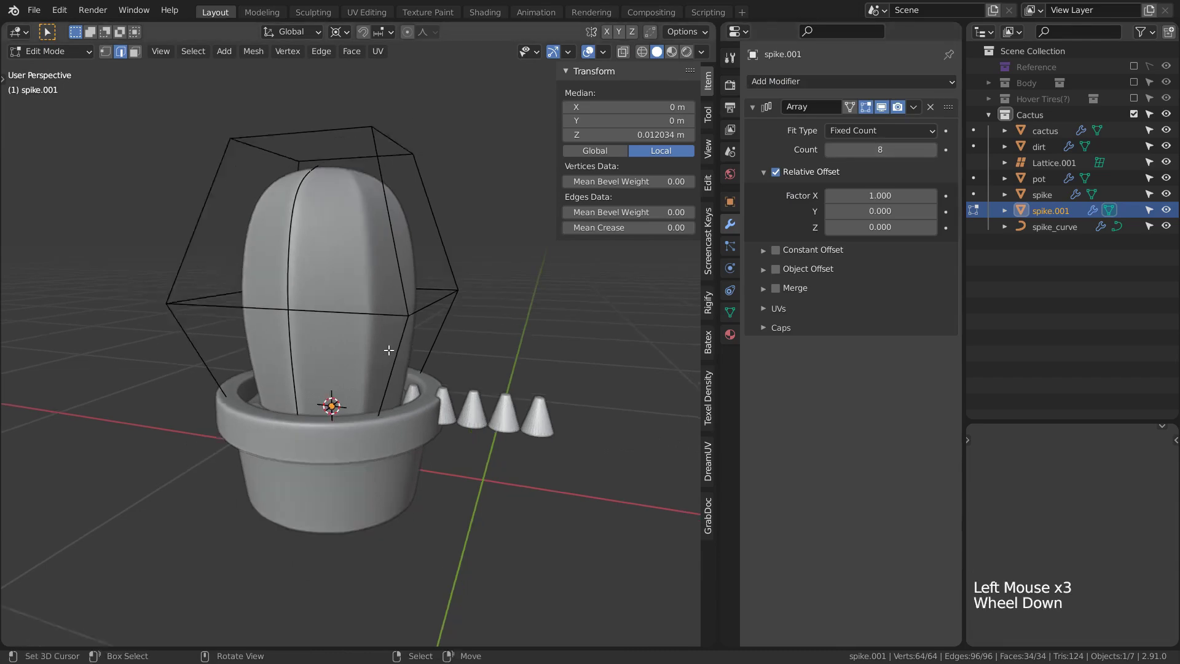
{"action": "middle_click_drag", "start_coordinate": [506, 457], "coordinate": [484, 450], "text": "shift"}
Add a Curve modifier that makes the spikes follow spike_curve.
{"action": "left_click", "coordinate": [829, 82]}
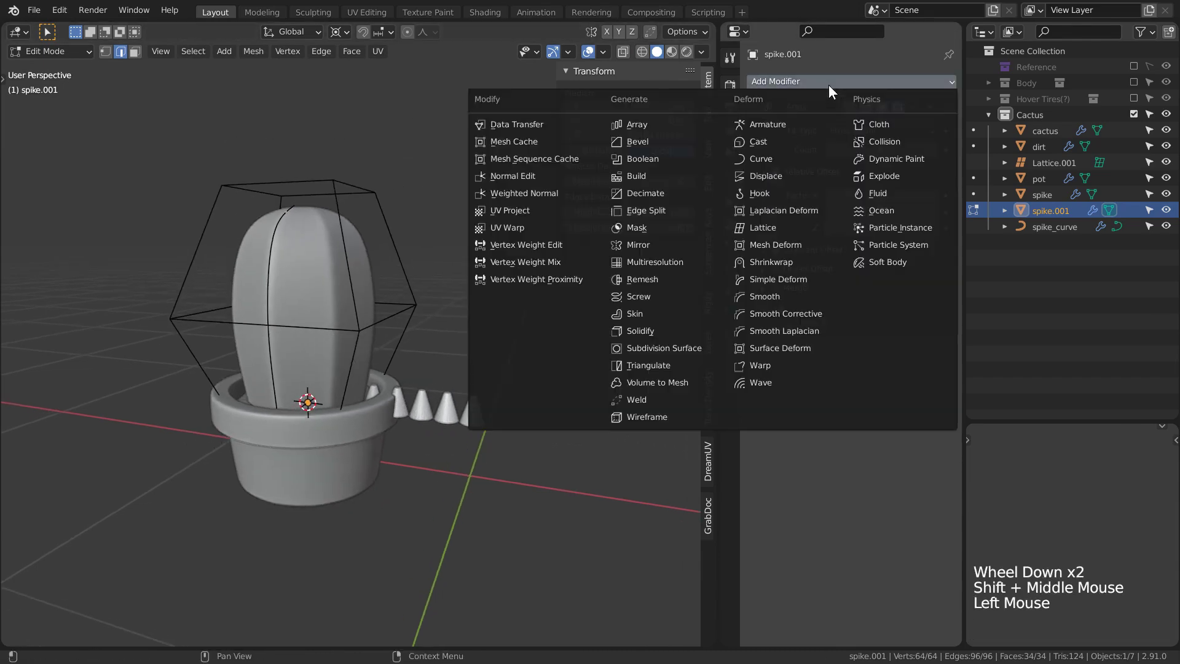
{"action": "left_click", "coordinate": [769, 151]}
{"action": "left_click", "coordinate": [880, 371]}
{"action": "left_click", "coordinate": [887, 393]}
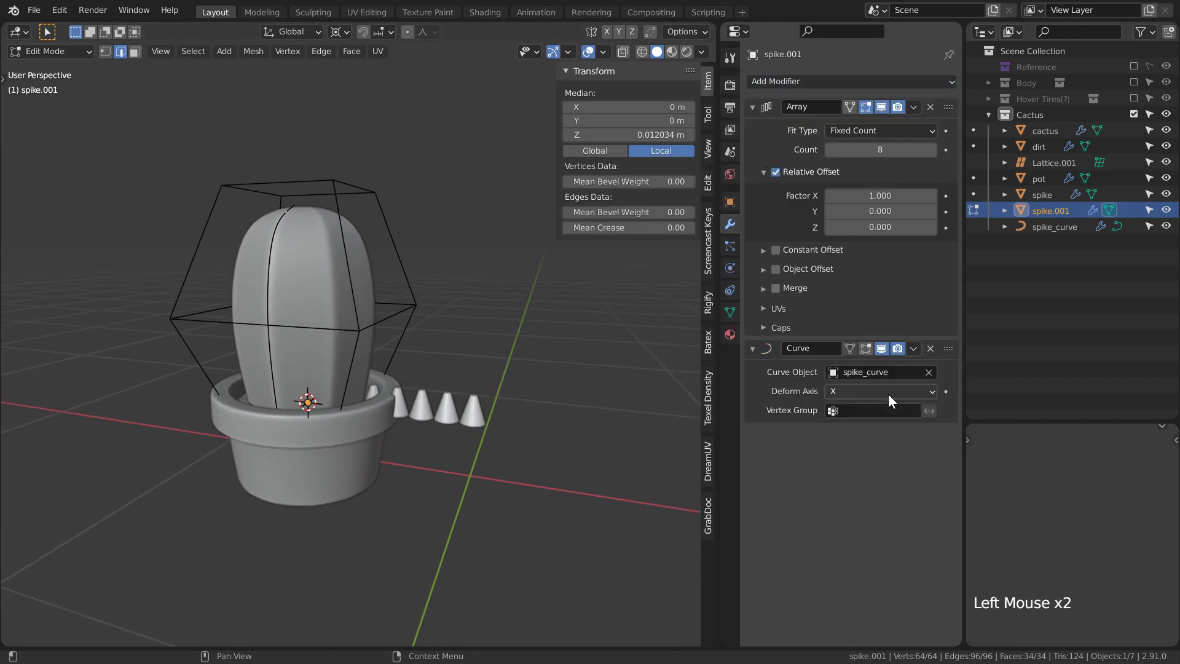
{"action": "key", "text": "Tab"}
{"action": "middle_click_drag", "start_coordinate": [409, 362], "coordinate": [347, 241], "text": "shift"}
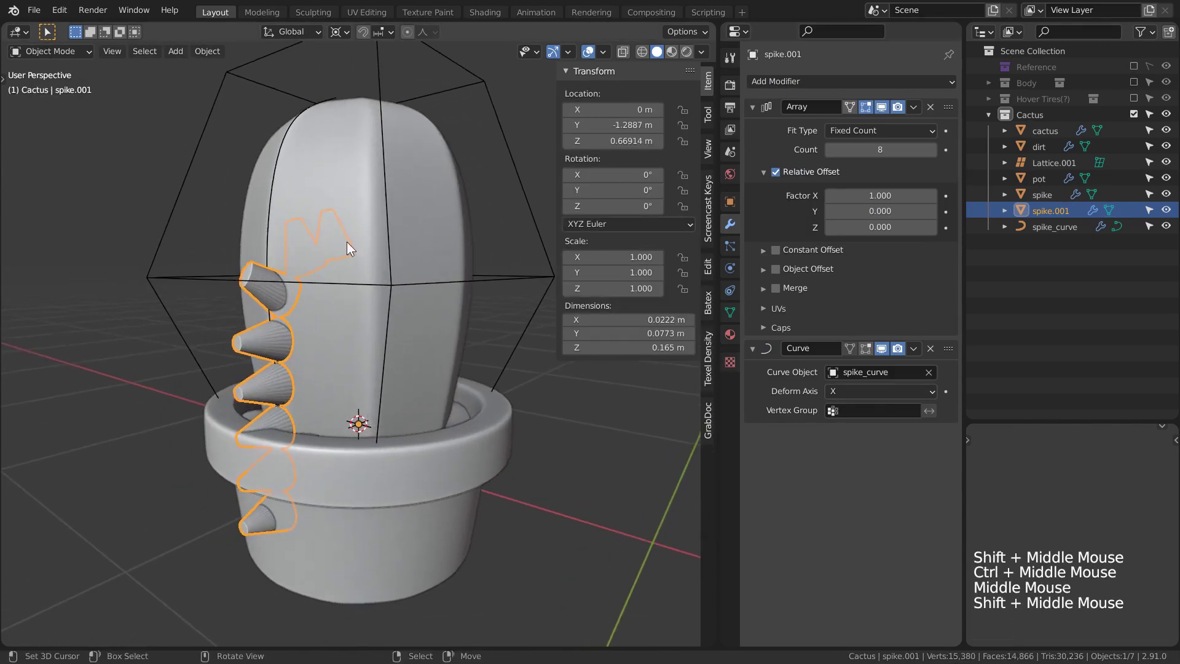
Set the array's Fit Type to Fit Curve using spike_curve.
{"action": "left_click", "coordinate": [864, 131]}
{"action": "left_click", "coordinate": [872, 183]}
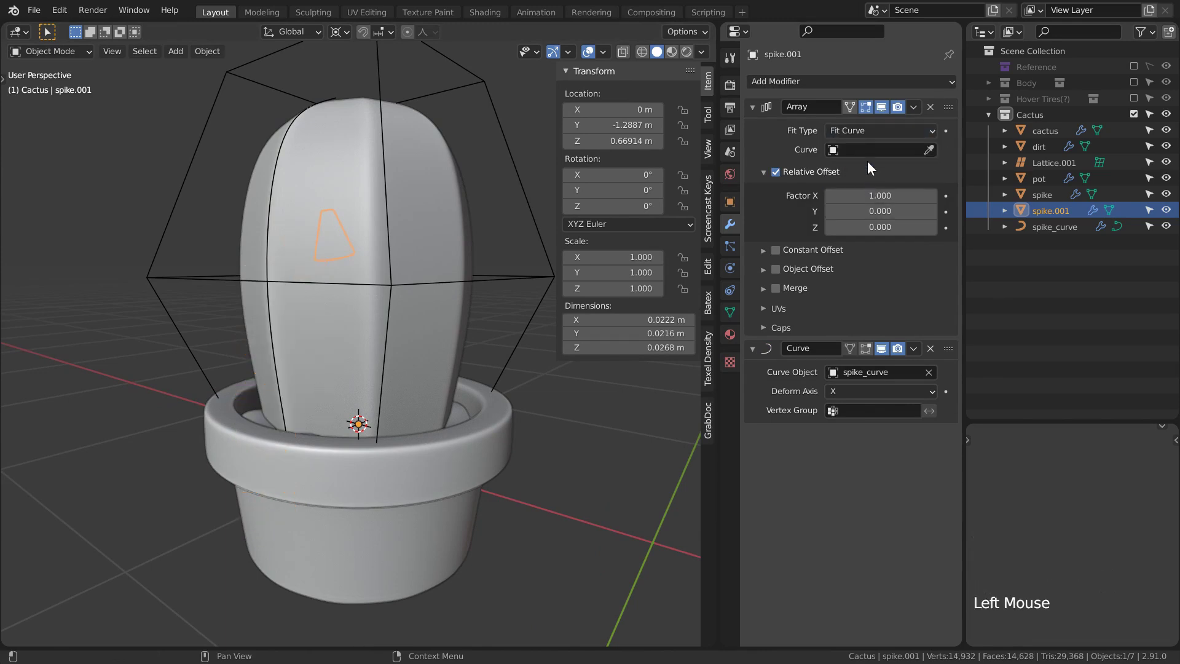
{"action": "left_click", "coordinate": [867, 150]}
{"action": "left_click", "coordinate": [871, 173]}
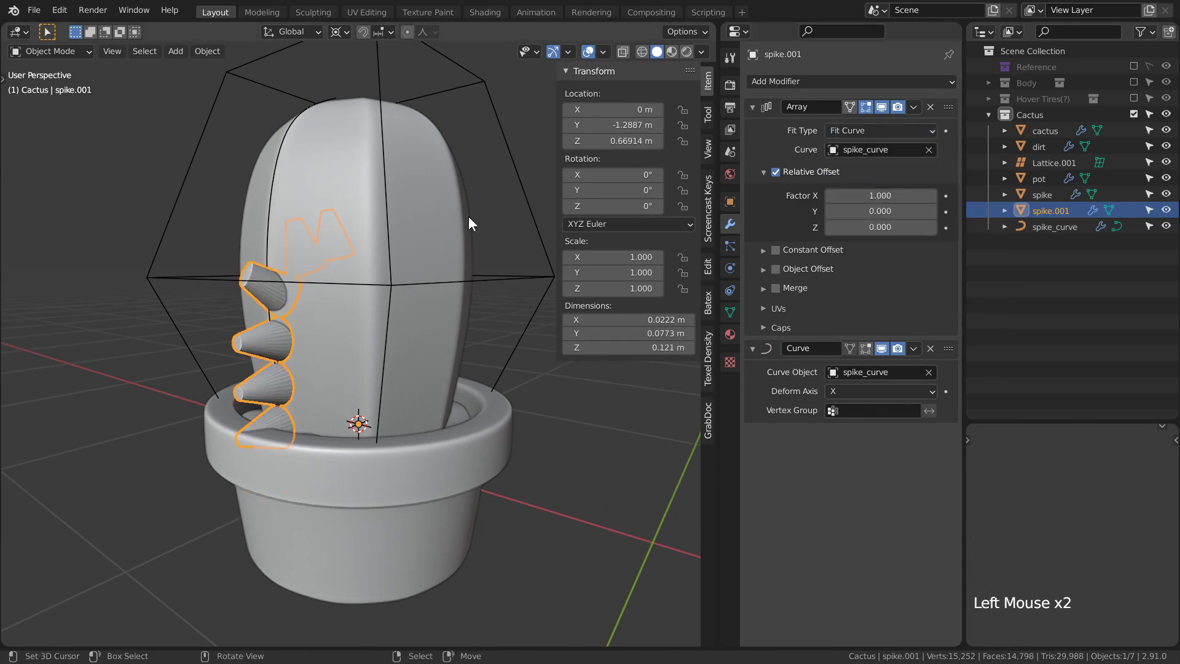
{"action": "middle_click_drag", "start_coordinate": [468, 216], "coordinate": [366, 281], "text": "shift"}
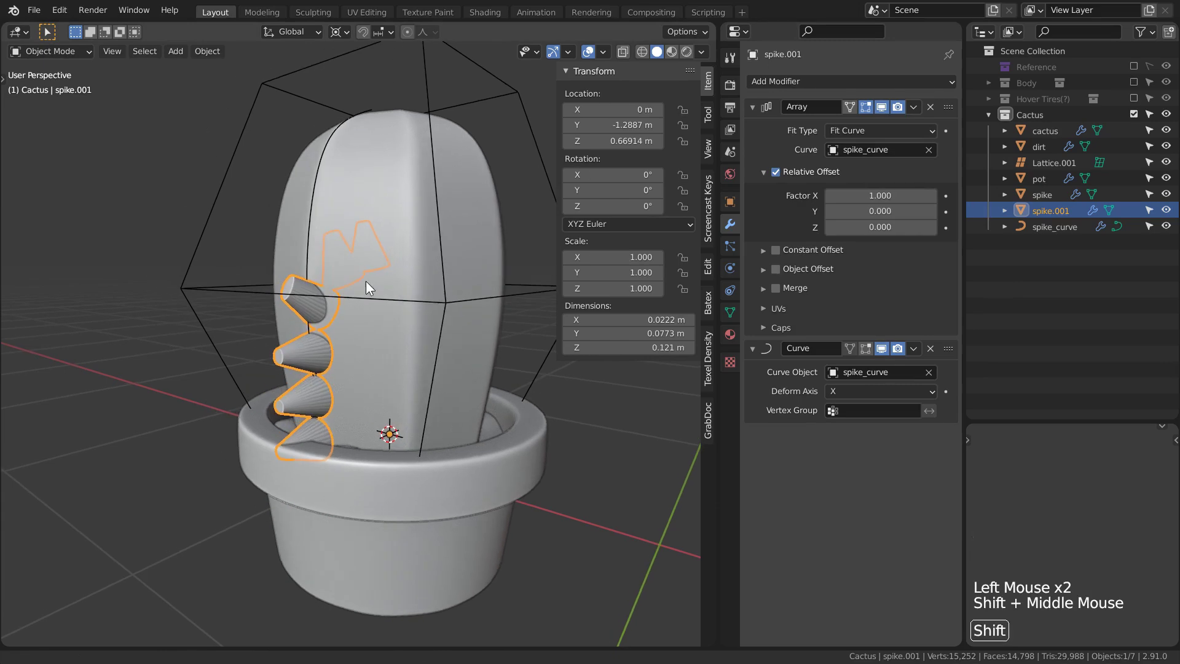
Enable Apply on Spline on spike_curve's Lattice modifier.
{"action": "right_click", "coordinate": [319, 175]}
{"action": "right_click", "coordinate": [317, 176]}
{"action": "key", "text": "Tab"}
{"action": "key", "text": "alt+z"}
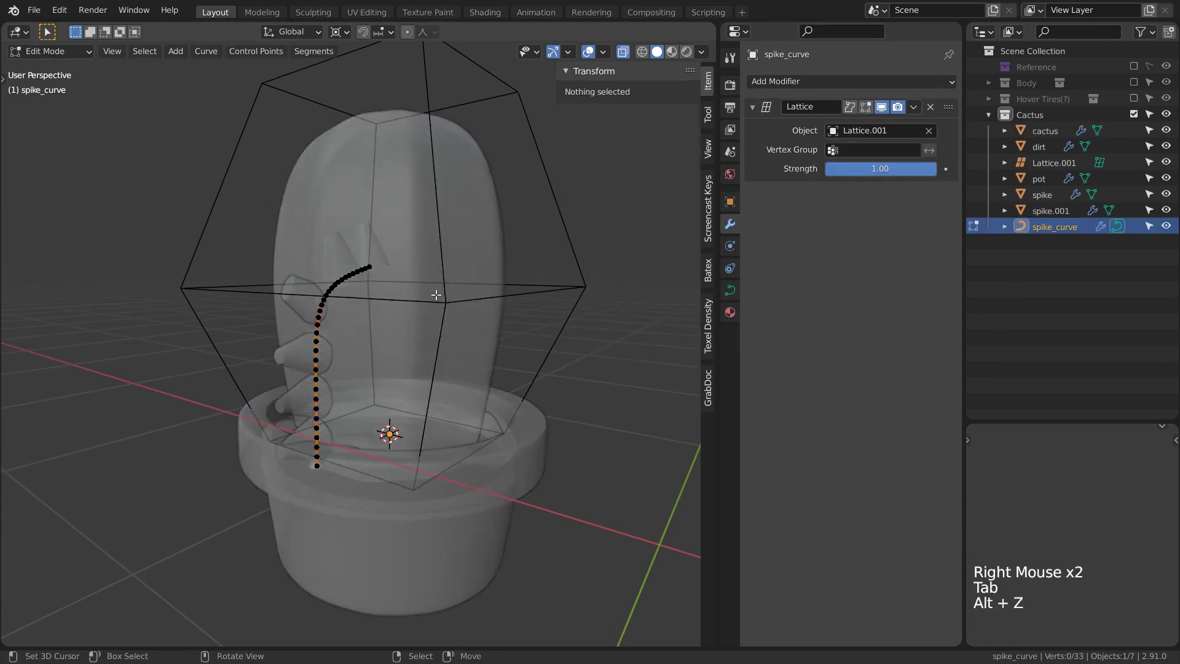
{"action": "middle_click_drag", "start_coordinate": [437, 295], "coordinate": [367, 295]}
{"action": "middle_click_drag", "start_coordinate": [213, 456], "coordinate": [511, 422]}
{"action": "key", "text": "alt+z"}
{"action": "key", "text": "Tab"}
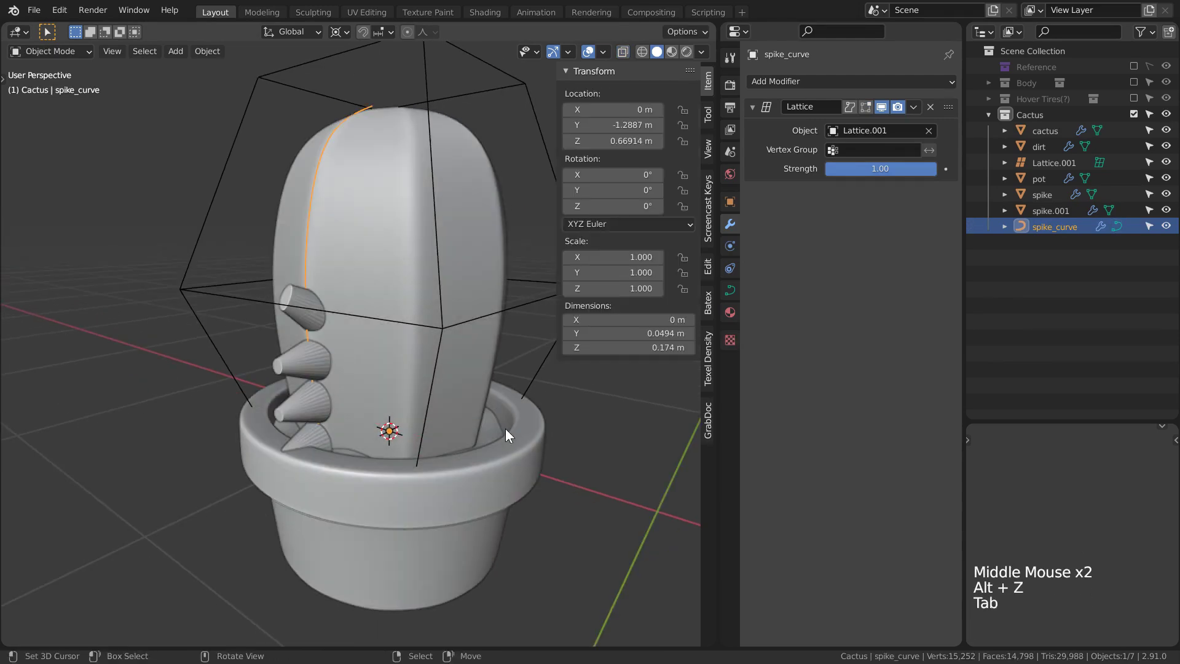
{"action": "left_click", "coordinate": [850, 113]}
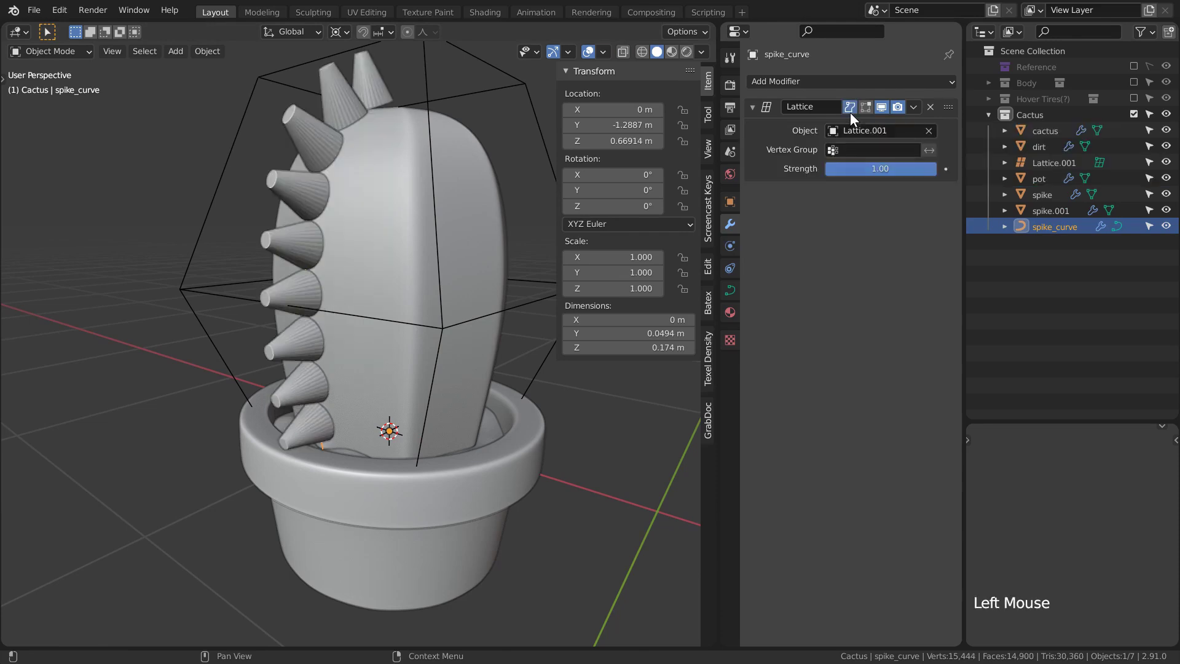
{"action": "middle_click_drag", "start_coordinate": [393, 186], "coordinate": [388, 298], "text": "shift"}
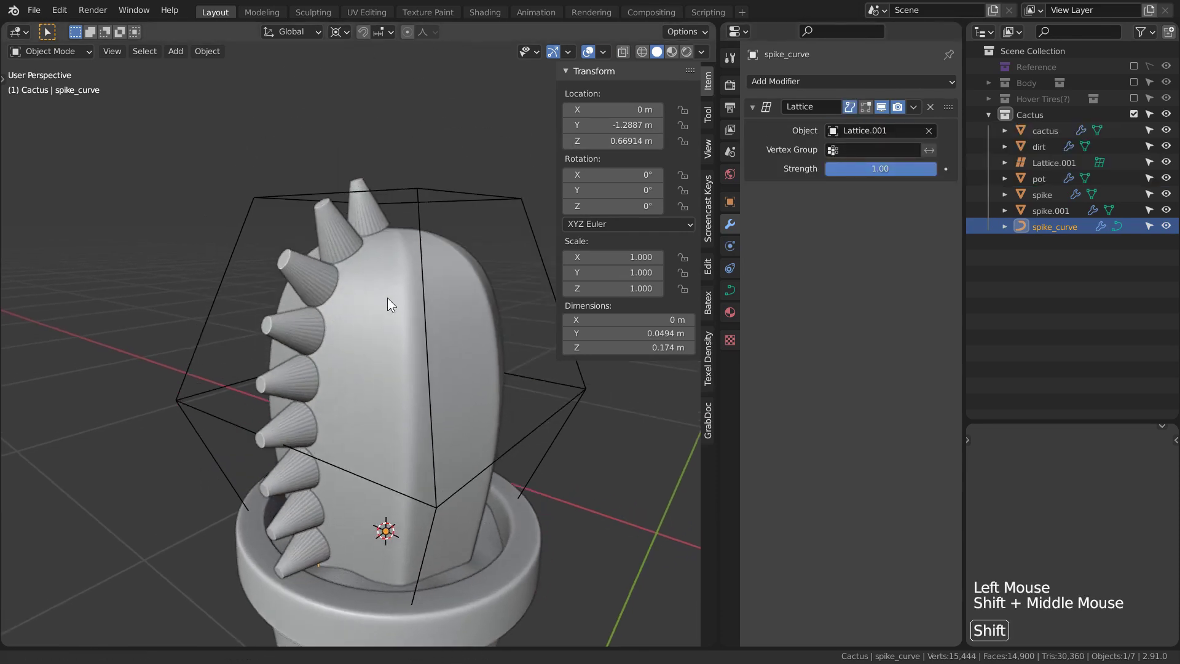
Shrink the spike.001 mesh in Edit Mode with the curve deformation displayed.
{"action": "right_click", "coordinate": [360, 216]}
{"action": "mouse_move", "coordinate": [510, 381]}
{"action": "middle_mouse_down", "text": "shift"}
{"action": "mouse_move", "coordinate": [518, 389]}
{"action": "mouse_move", "coordinate": [491, 370]}
{"action": "middle_mouse_up", "text": "shift"}
{"action": "key", "text": "Tab"}
{"action": "scroll", "coordinate": [490, 393], "scroll_direction": "down", "scroll_amount": 1}
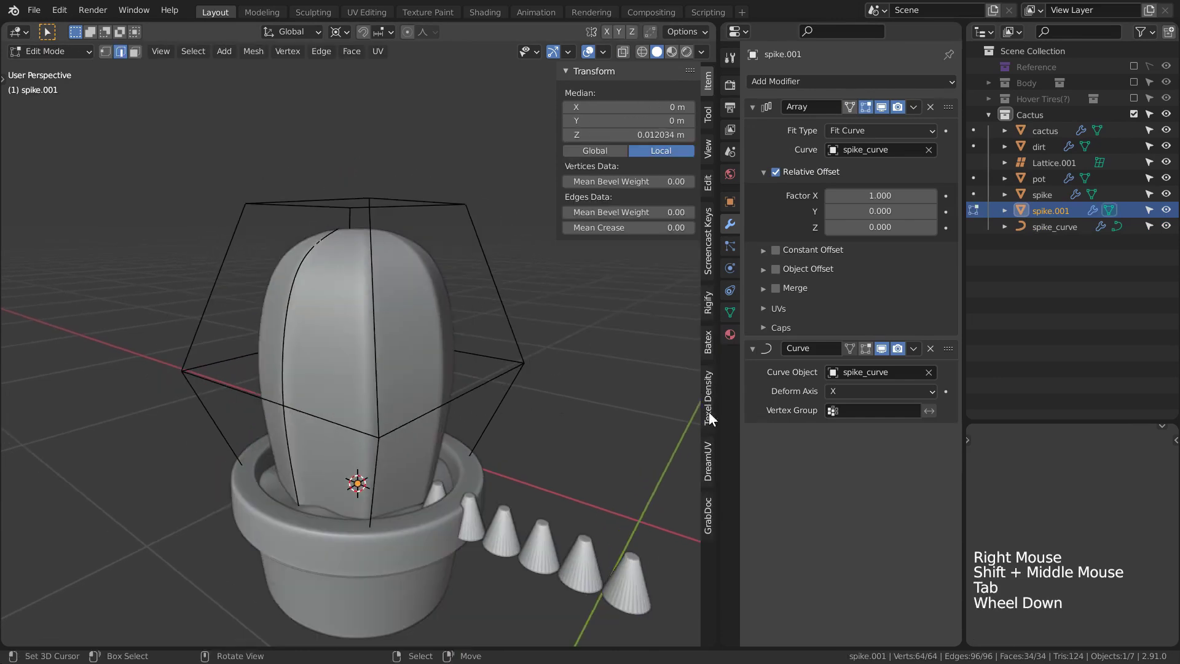
{"action": "left_click", "coordinate": [863, 348]}
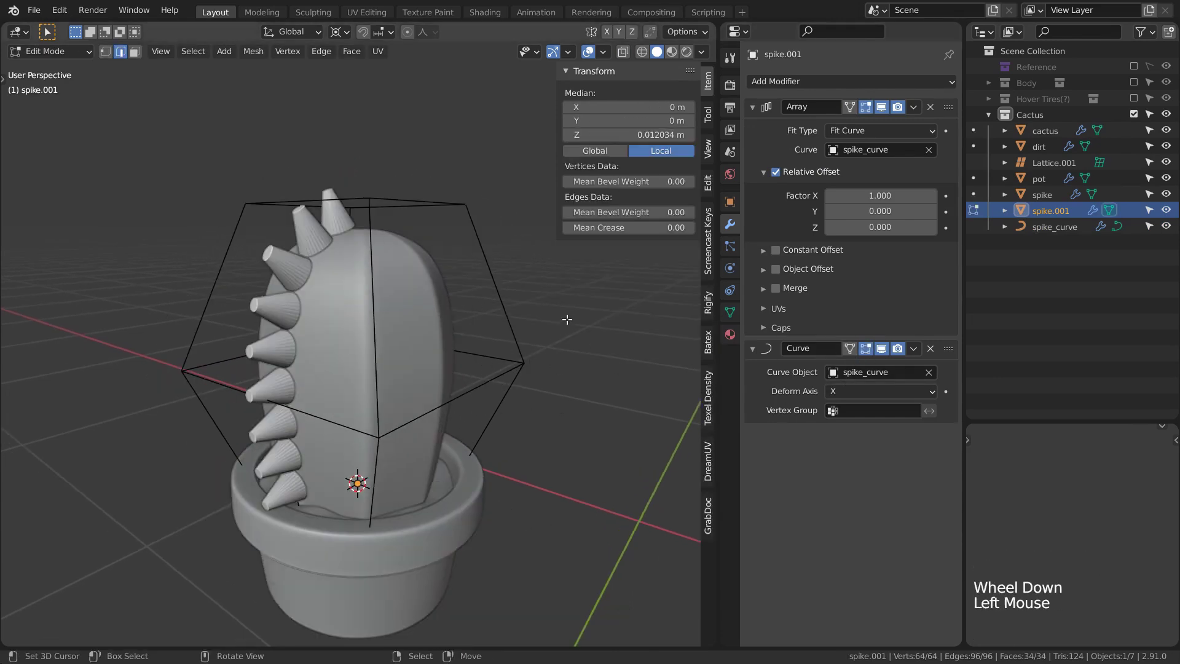
{"action": "key", "text": "s"}
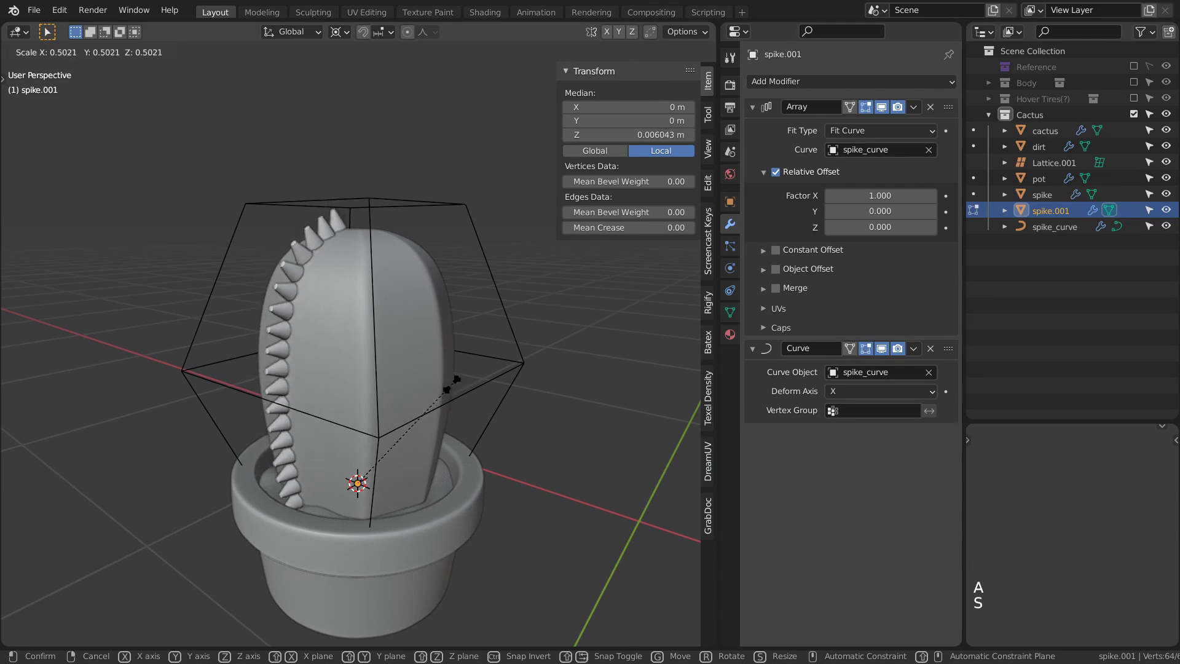
{"action": "left_click", "coordinate": [436, 389]}
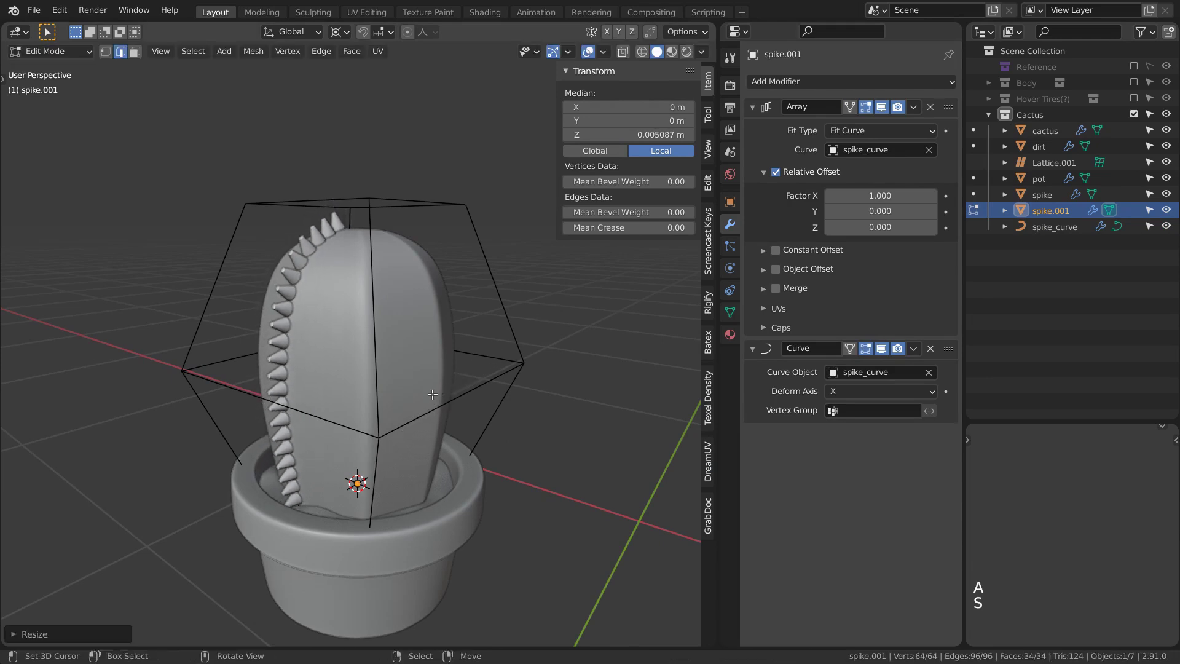
Set the array's Relative Offset Factor X to 2.5.
{"action": "left_click", "coordinate": [894, 194]}
{"action": "type", "text": "2.5"}
{"action": "key", "text": "Return"}
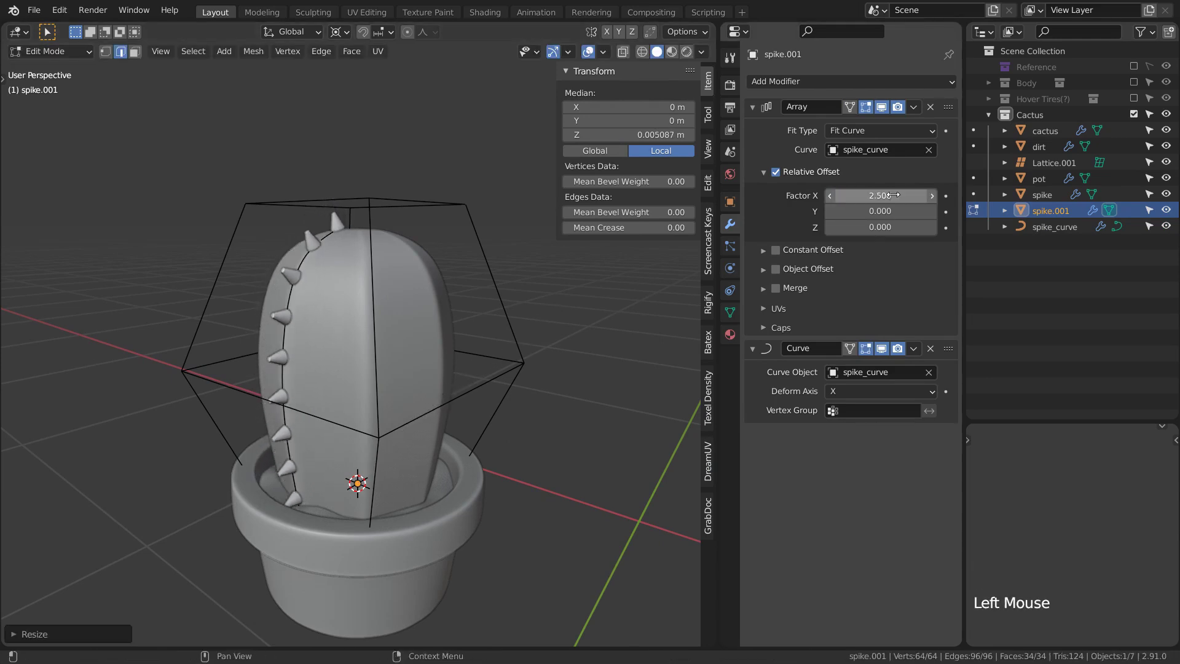
{"action": "left_click_drag", "start_coordinate": [894, 194], "coordinate": [856, 195], "text": "shift"}
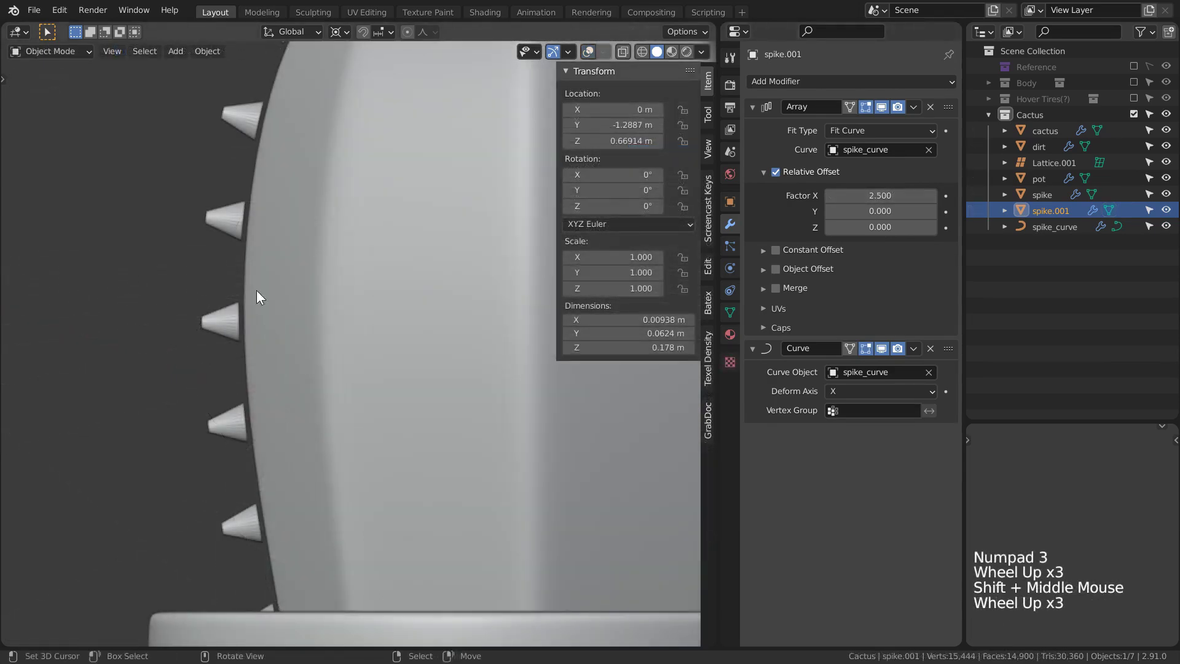
Edit spike_curve's points with the lattice deformation shown in Edit Mode.
{"action": "key", "text": "shift+alt+z"}
{"action": "right_click", "coordinate": [237, 274]}
{"action": "scroll", "coordinate": [252, 348], "scroll_direction": "down", "scroll_amount": 3}
{"action": "key", "text": "Tab"}
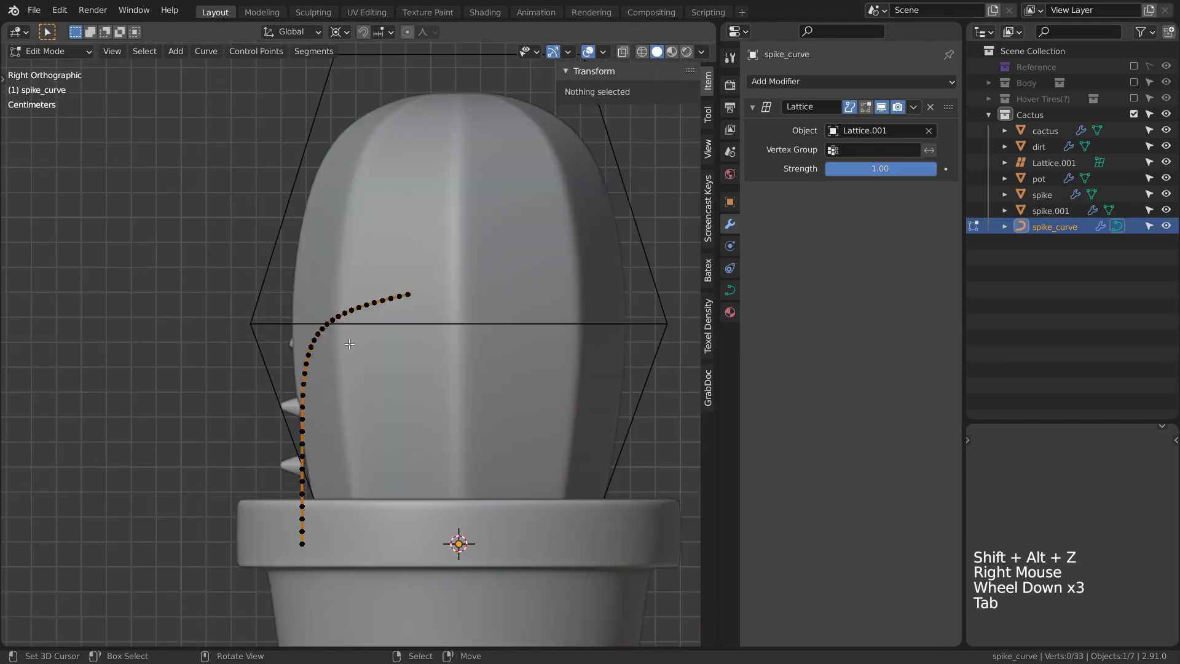
{"action": "middle_click_drag", "start_coordinate": [393, 344], "coordinate": [400, 327], "text": "shift"}
{"action": "left_click", "coordinate": [866, 106]}
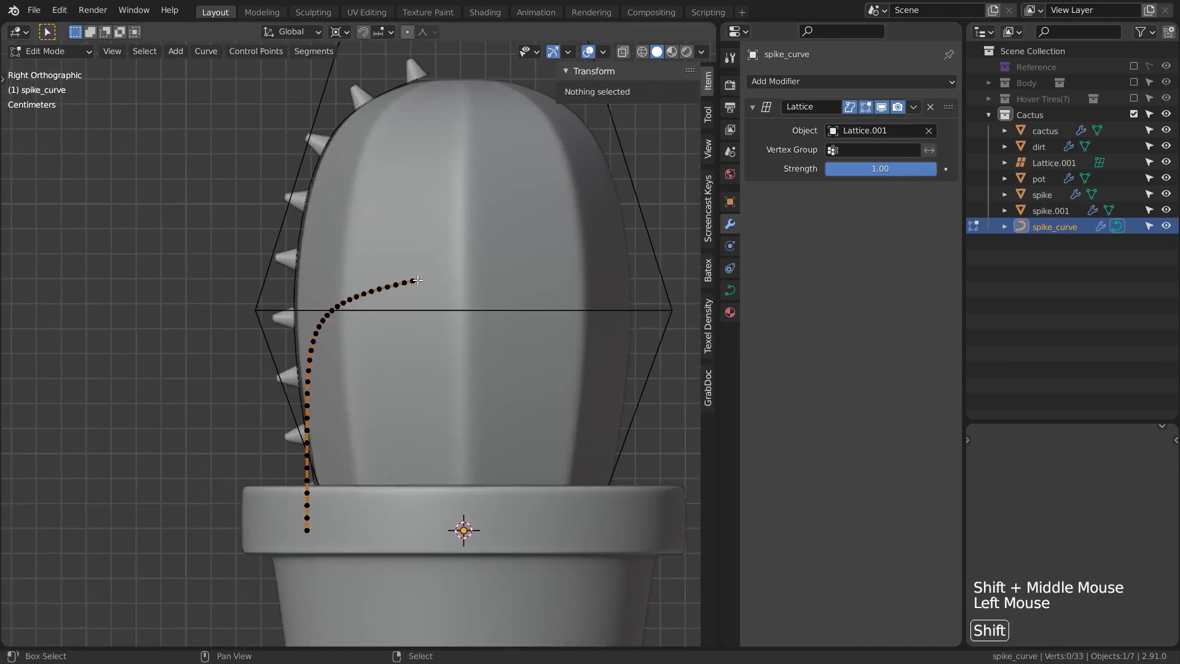
Move all of the curve's points slightly along Y.
{"action": "middle_click_drag", "start_coordinate": [417, 279], "coordinate": [418, 295], "text": "shift"}
{"action": "key", "text": "a"}
{"action": "key", "text": "g"}
{"action": "key", "text": "y"}
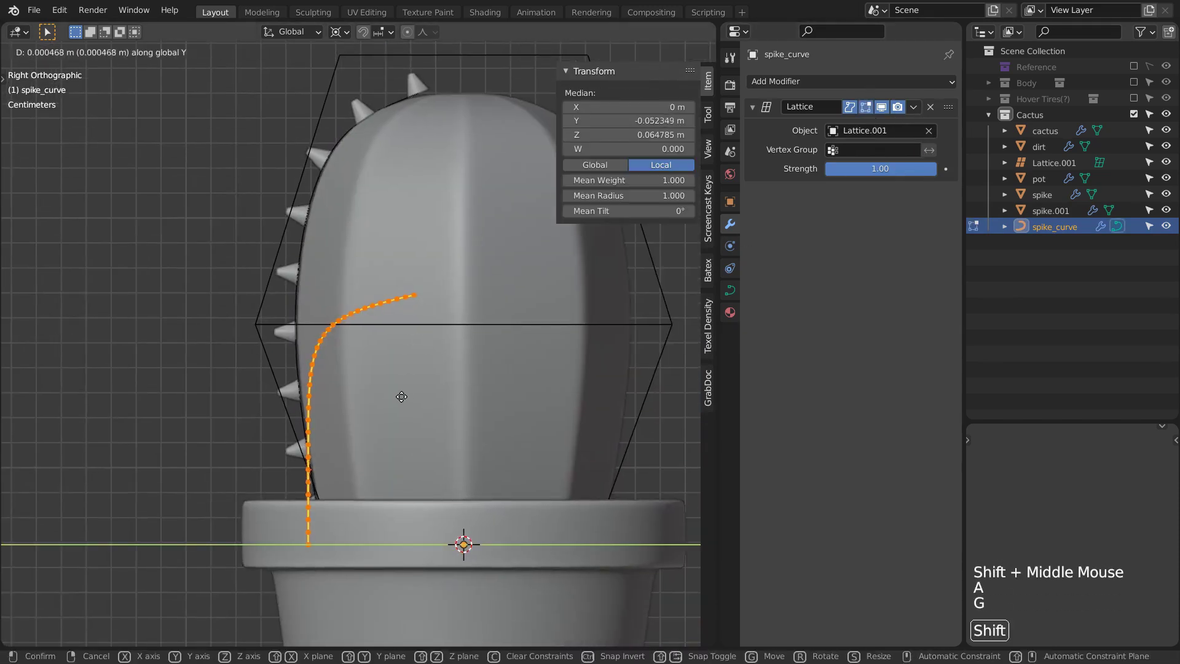
{"action": "left_click", "coordinate": [415, 394]}
{"action": "middle_click_drag", "start_coordinate": [420, 83], "coordinate": [422, 116], "text": "shift"}
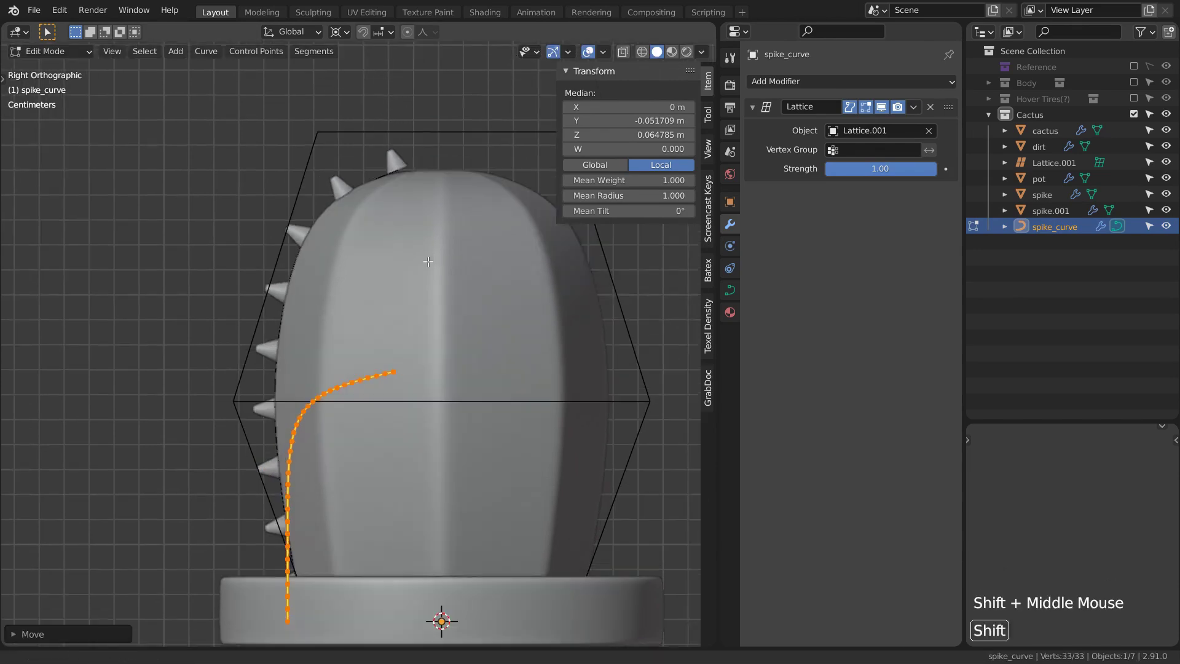
{"action": "scroll", "coordinate": [423, 116], "scroll_direction": "up", "scroll_amount": 2}
Select the curve's end point and enable proportional editing with Sharp falloff.
{"action": "right_click", "coordinate": [405, 425]}
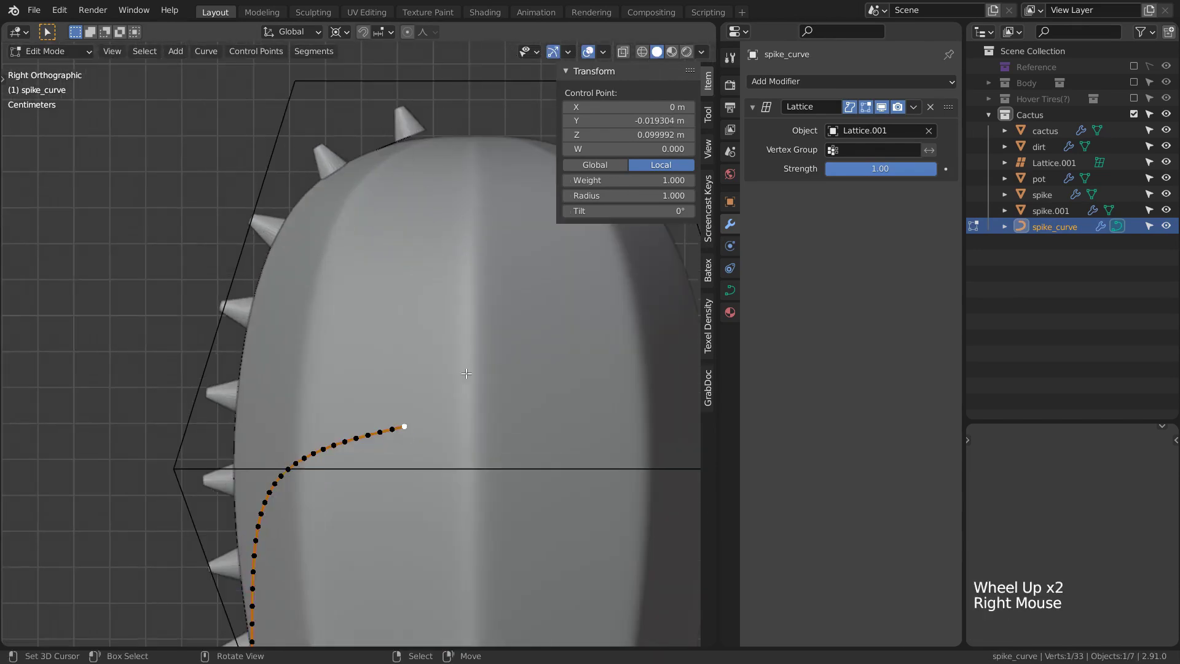
{"action": "left_click", "coordinate": [408, 32]}
{"action": "left_click", "coordinate": [426, 34]}
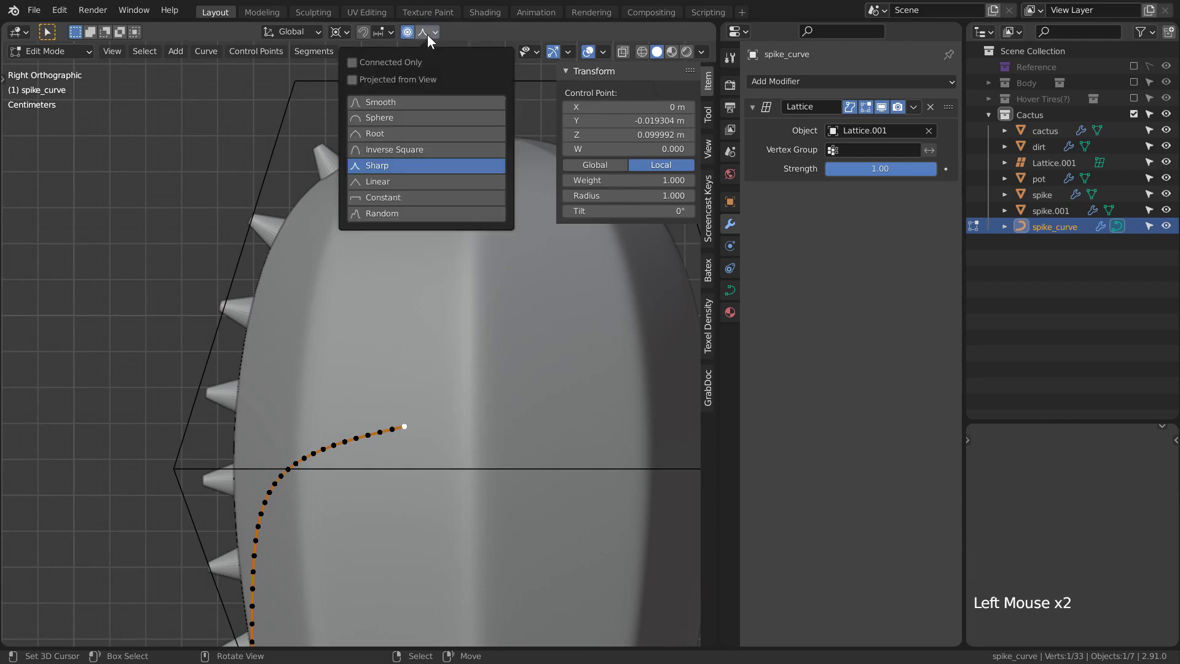
{"action": "left_click", "coordinate": [404, 165]}
{"action": "middle_click_drag", "start_coordinate": [562, 408], "coordinate": [501, 390], "text": "shift"}
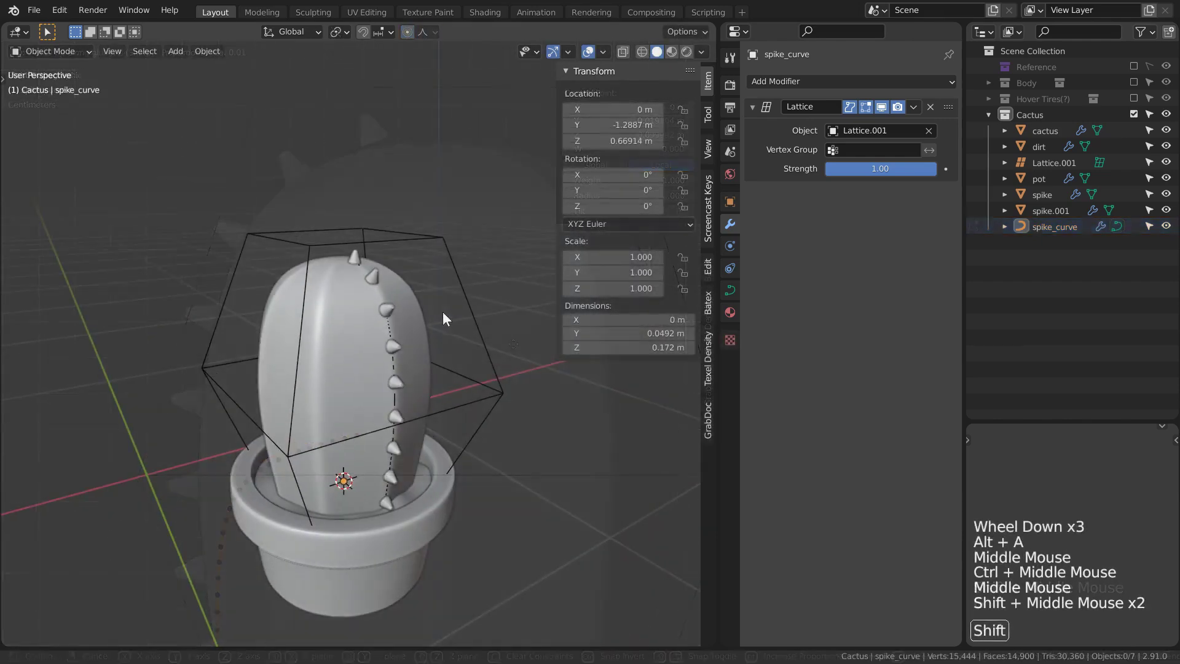
Scale the top points of Lattice.001 outward, with proportional editing turned off.
{"action": "right_click", "coordinate": [456, 257]}
{"action": "key", "text": "Tab"}
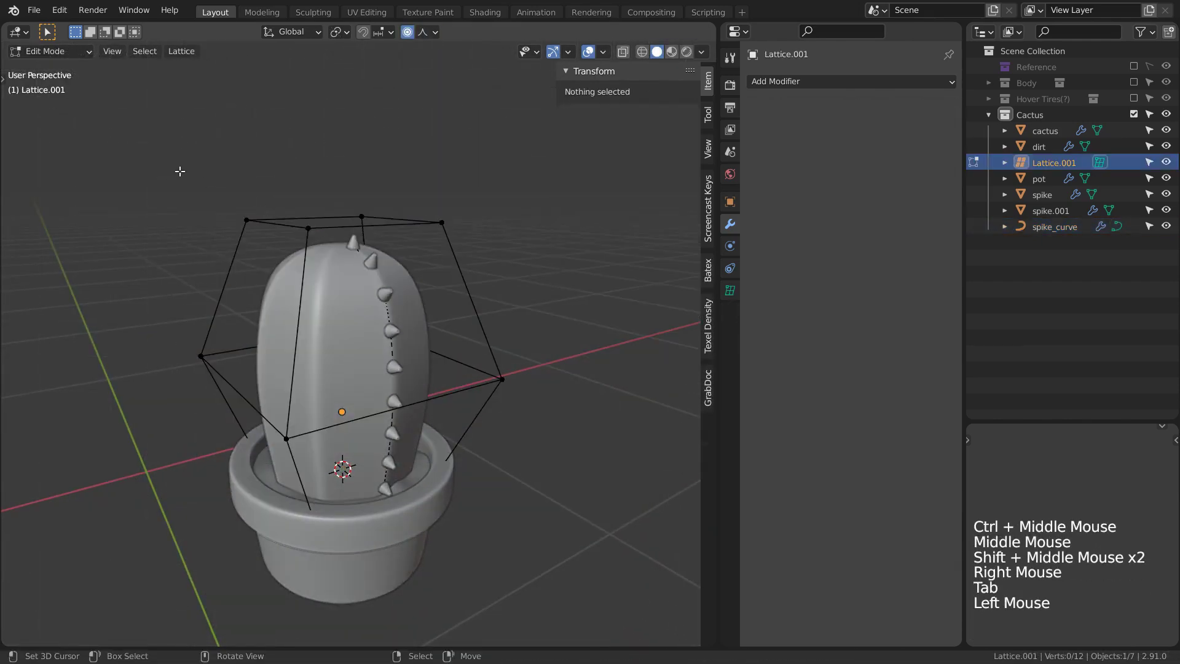
{"action": "left_click_drag", "start_coordinate": [501, 262], "coordinate": [173, 168]}
{"action": "middle_click_drag", "start_coordinate": [488, 369], "coordinate": [476, 362], "text": "shift"}
{"action": "scroll", "coordinate": [476, 362], "scroll_direction": "down", "scroll_amount": 1}
{"action": "key", "text": "g"}
{"action": "key", "text": "Escape"}
{"action": "key", "text": "o"}
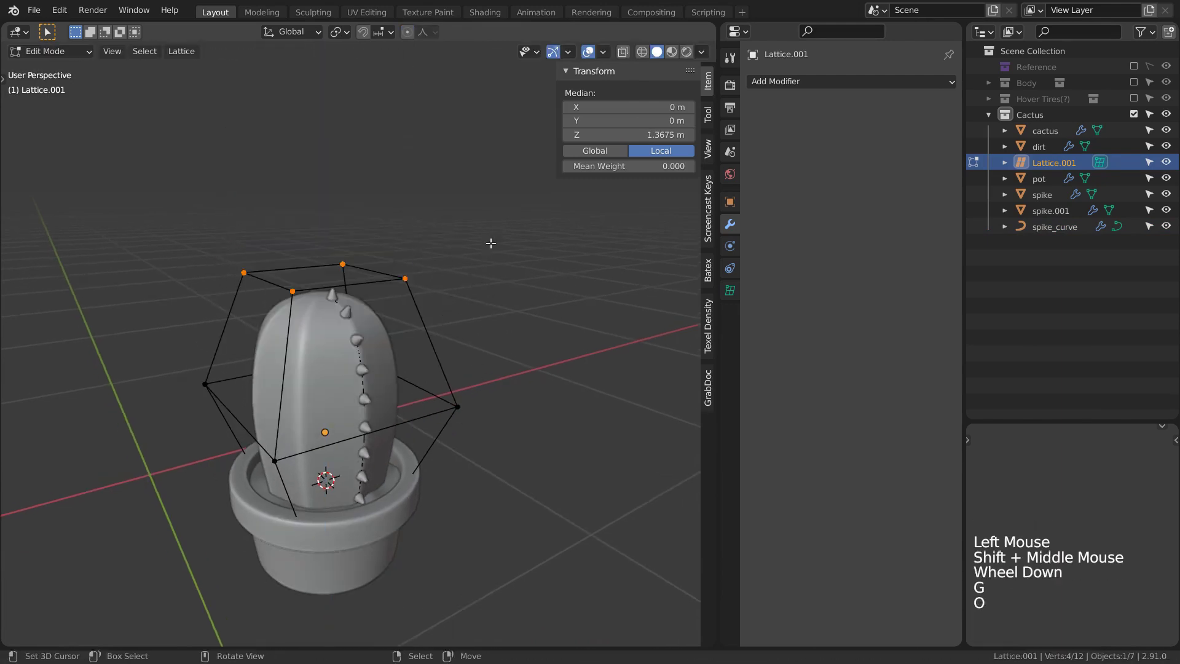
{"action": "key", "text": "g"}
{"action": "key", "text": "s"}
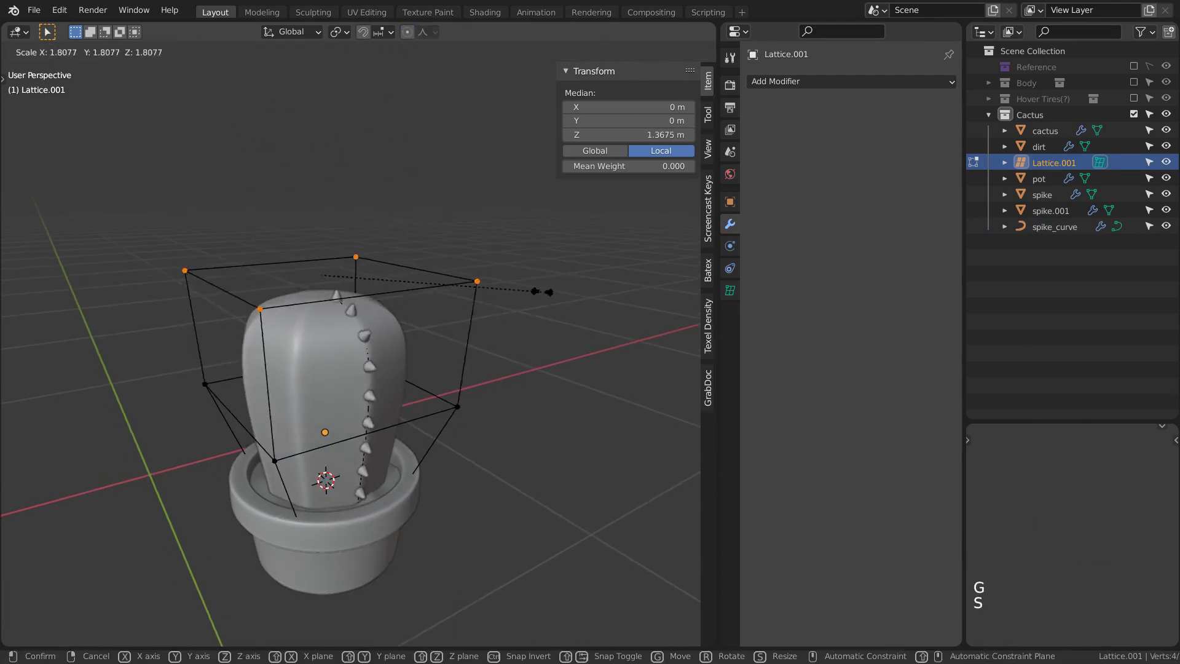
{"action": "left_click", "coordinate": [485, 335]}
Box-select the lattice's middle points in see-through shading.
{"action": "key", "text": "alt+z"}
{"action": "left_click_drag", "start_coordinate": [195, 339], "coordinate": [517, 436]}
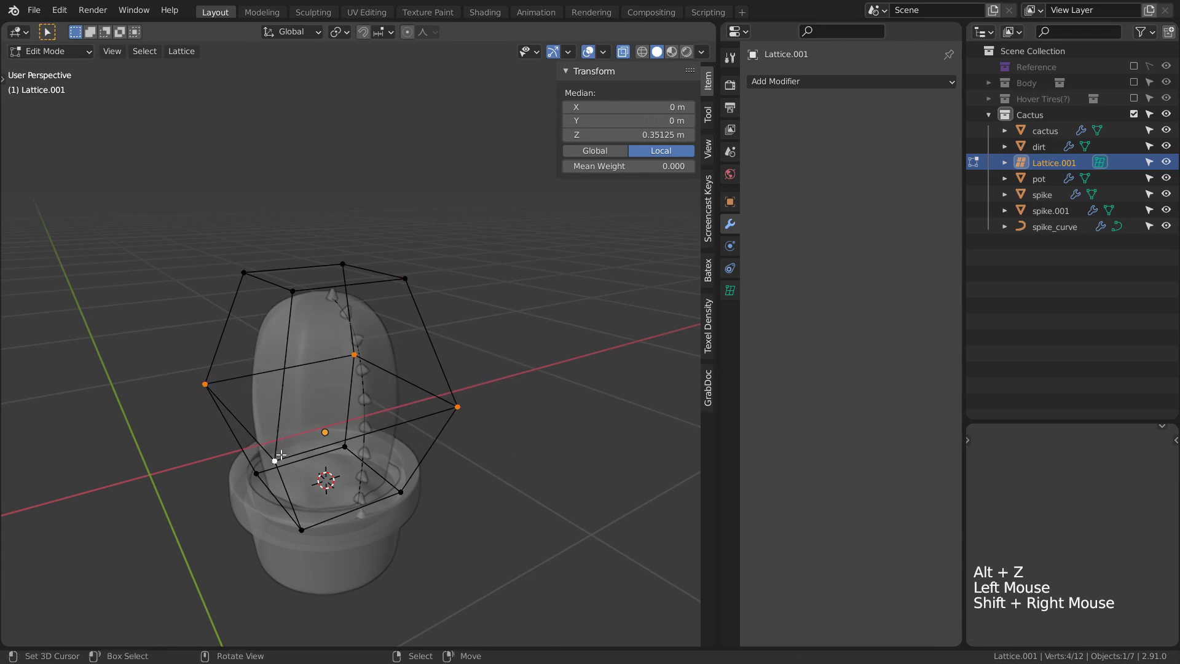
{"action": "key", "text": "alt+z"}
{"action": "middle_click_drag", "start_coordinate": [516, 436], "coordinate": [480, 424]}
Move the lattice's middle points, then shade the spike cone smooth and delete its bottom faces.
{"action": "key", "text": "g"}
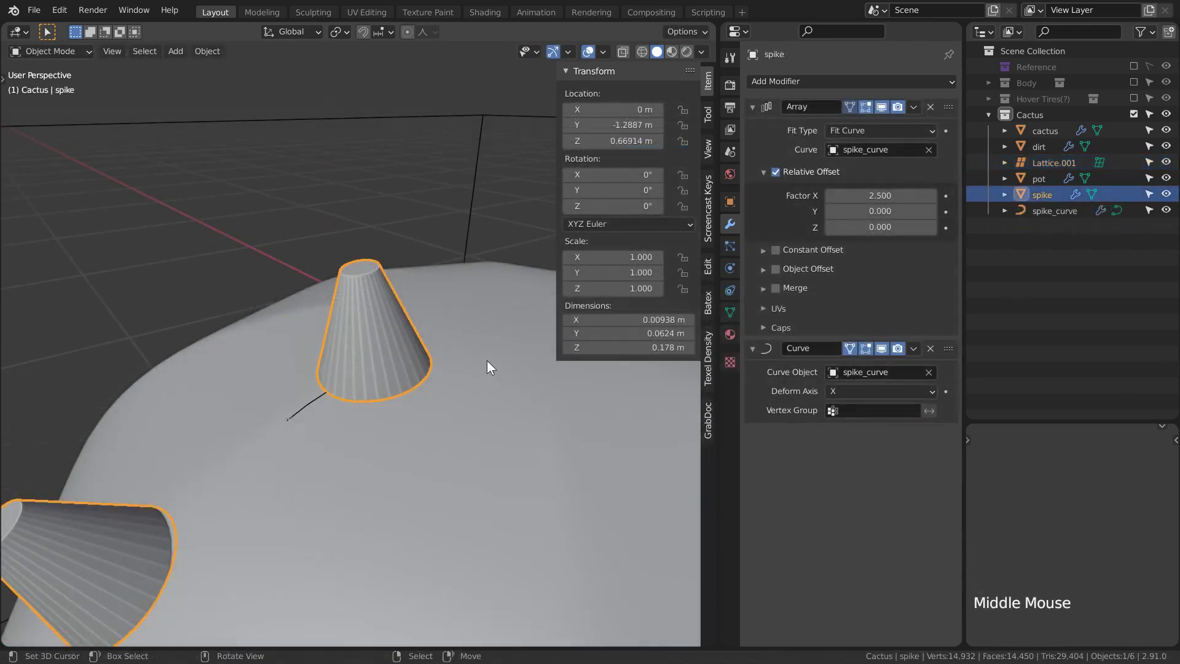
{"action": "middle_click_drag", "start_coordinate": [487, 360], "coordinate": [498, 348], "text": "ctrl"}
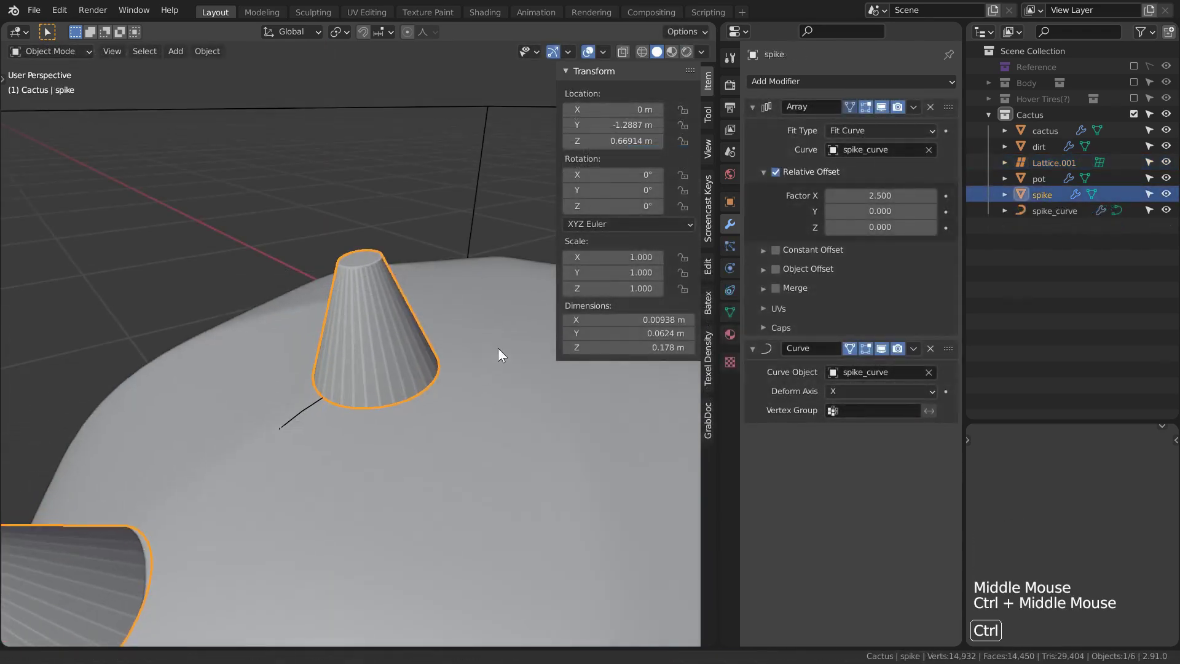
{"action": "key", "text": "w"}
{"action": "left_click", "coordinate": [102, 323]}
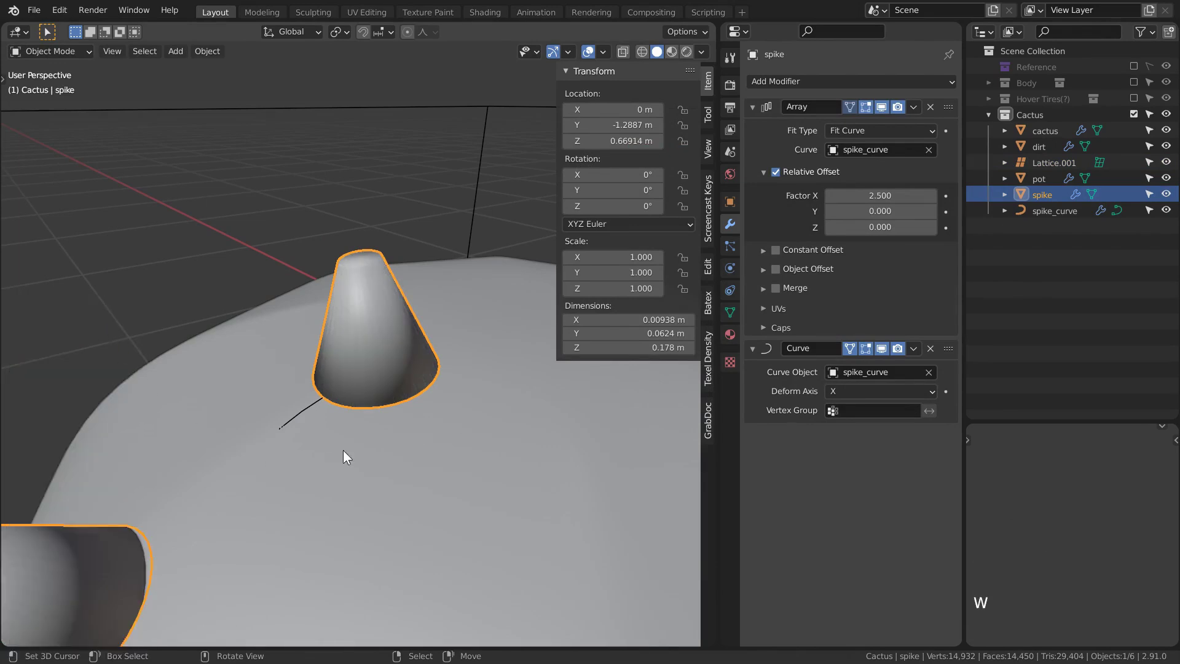
{"action": "key", "text": "Tab"}
{"action": "right_click", "coordinate": [375, 407], "text": "alt"}
{"action": "key", "text": "alt+z"}
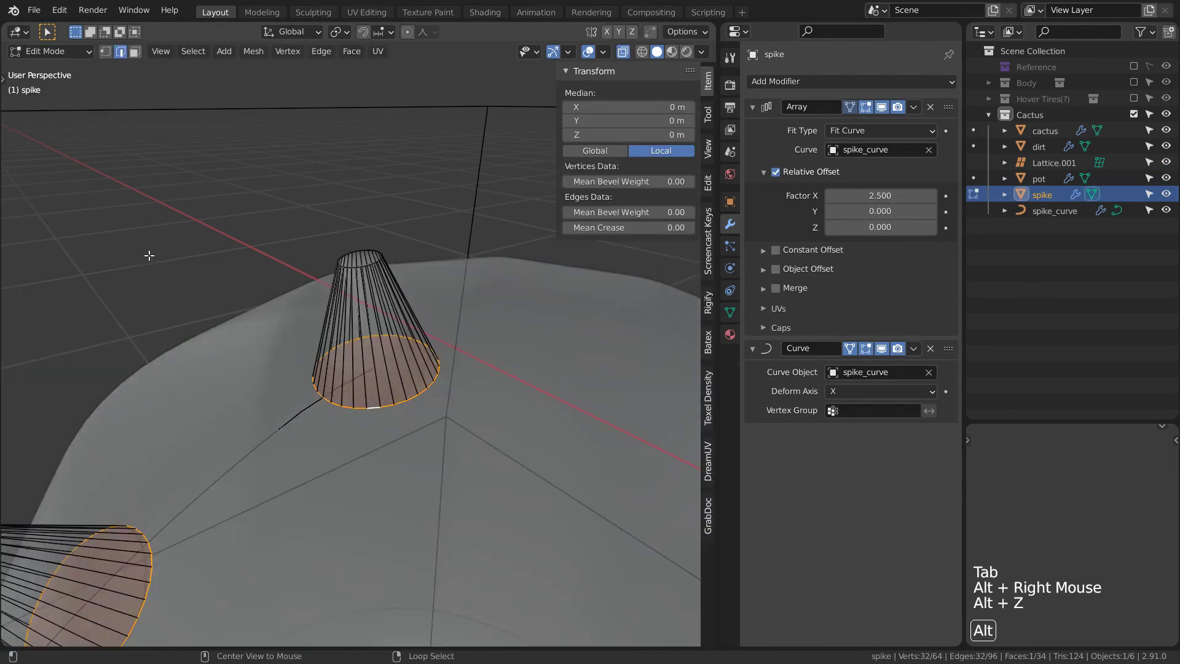
{"action": "key", "text": "alt+z"}
{"action": "key", "text": "x"}
{"action": "left_click", "coordinate": [148, 253]}
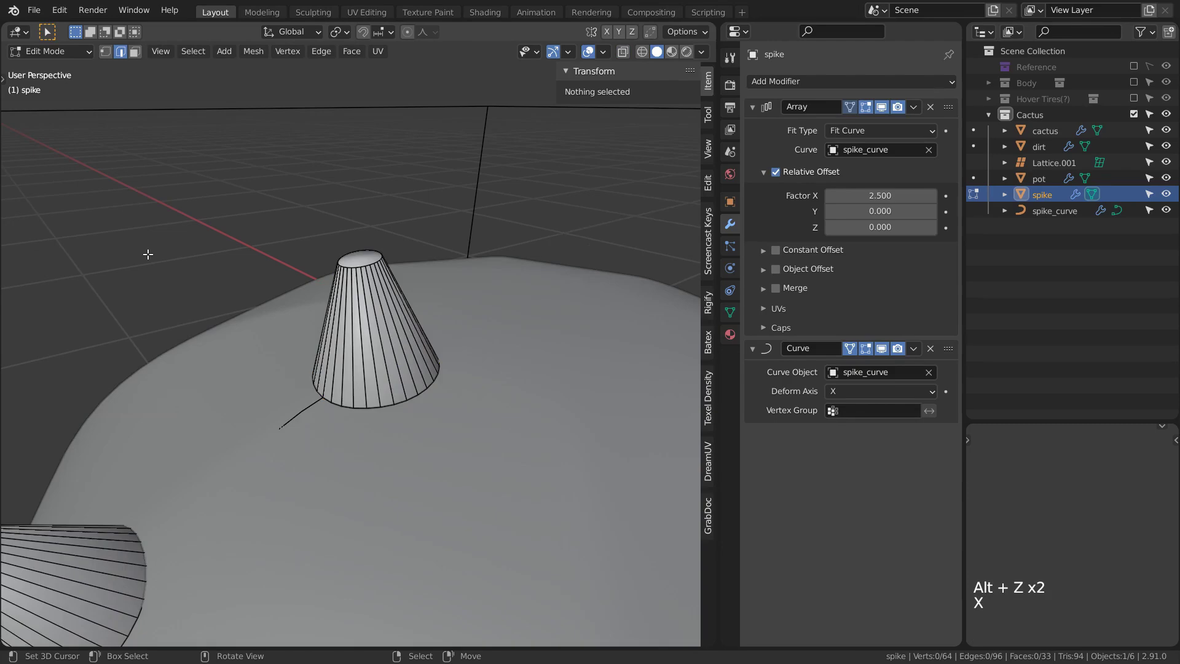
{"action": "key", "text": "Tab"}
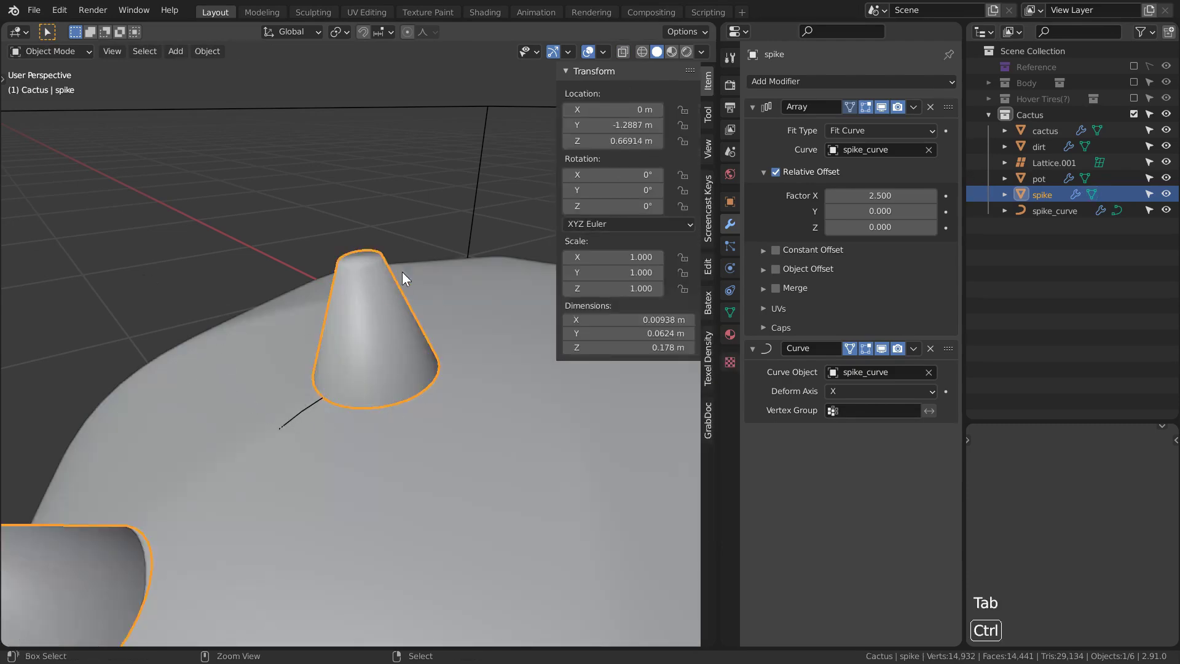
Bevel the spike's top edge loop.
{"action": "middle_click_drag", "start_coordinate": [402, 272], "coordinate": [373, 254], "text": "ctrl"}
{"action": "key", "text": "Tab"}
{"action": "right_click", "coordinate": [373, 253], "text": "alt"}
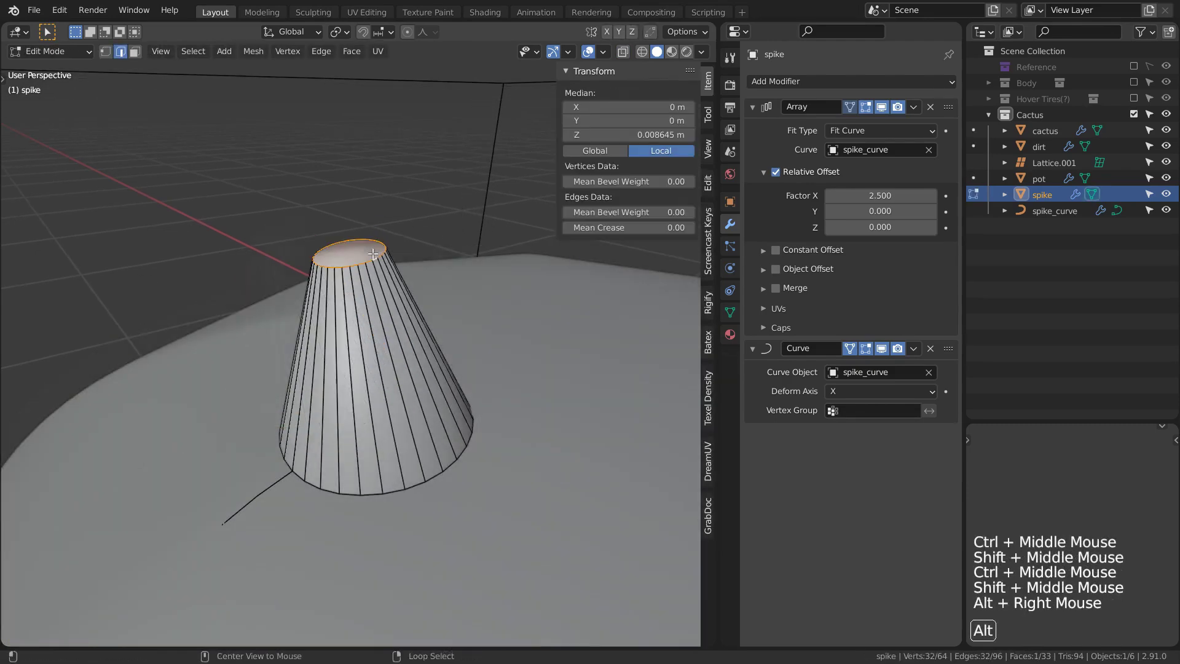
{"action": "key", "text": "ctrl+b"}
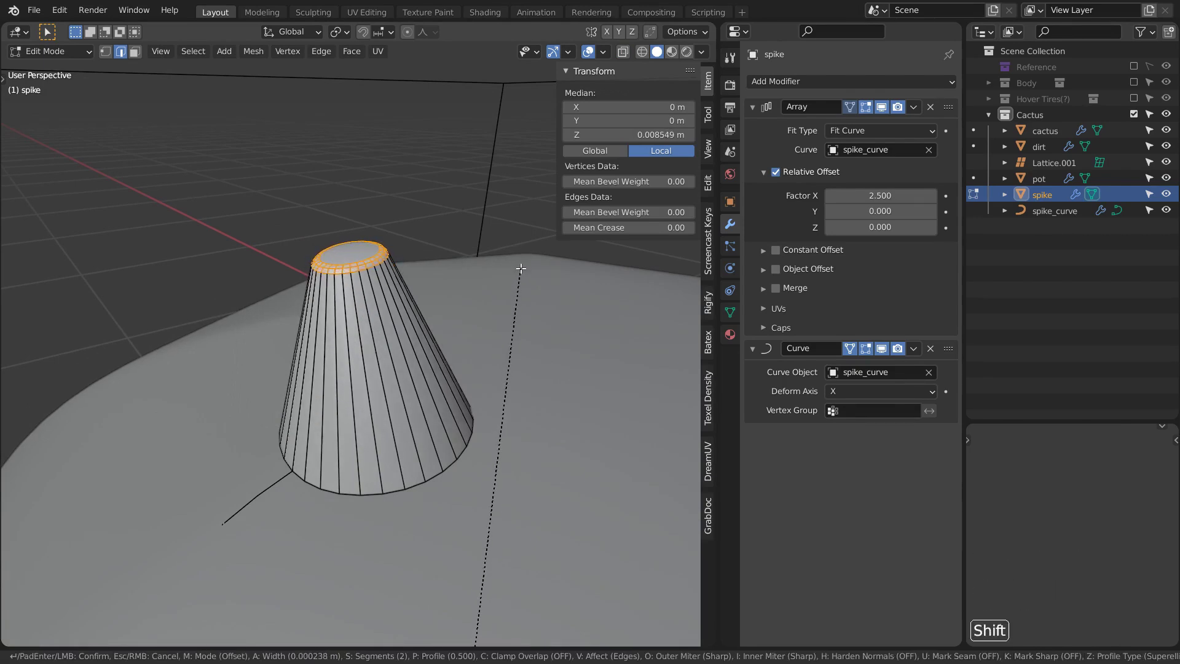
{"action": "left_click", "coordinate": [521, 269]}
{"action": "key", "text": "alt+a"}
{"action": "key", "text": "Tab"}
{"action": "key", "text": "Tab"}
Add six loop cuts around the spike and check the mesh in wireframe.
{"action": "key", "text": "ctrl+r"}
{"action": "scroll", "coordinate": [421, 345], "scroll_direction": "up", "scroll_amount": 5}
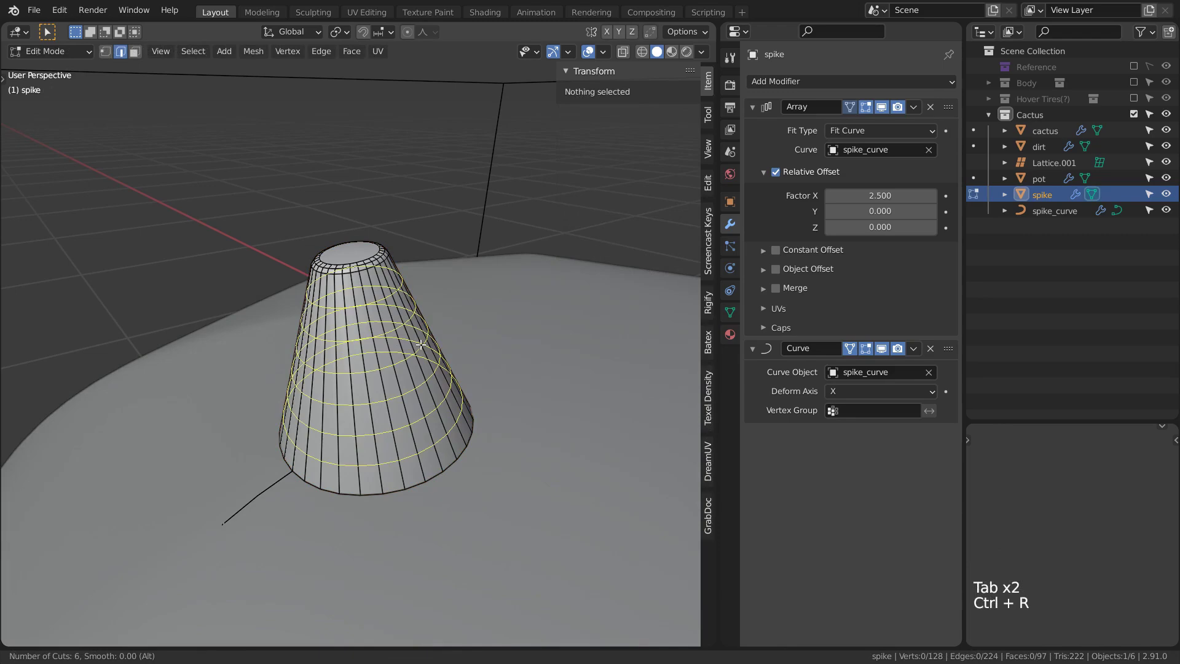
{"action": "left_click", "coordinate": [421, 345]}
{"action": "right_click", "coordinate": [421, 345]}
{"action": "key", "text": "alt+a"}
{"action": "key", "text": "Tab"}
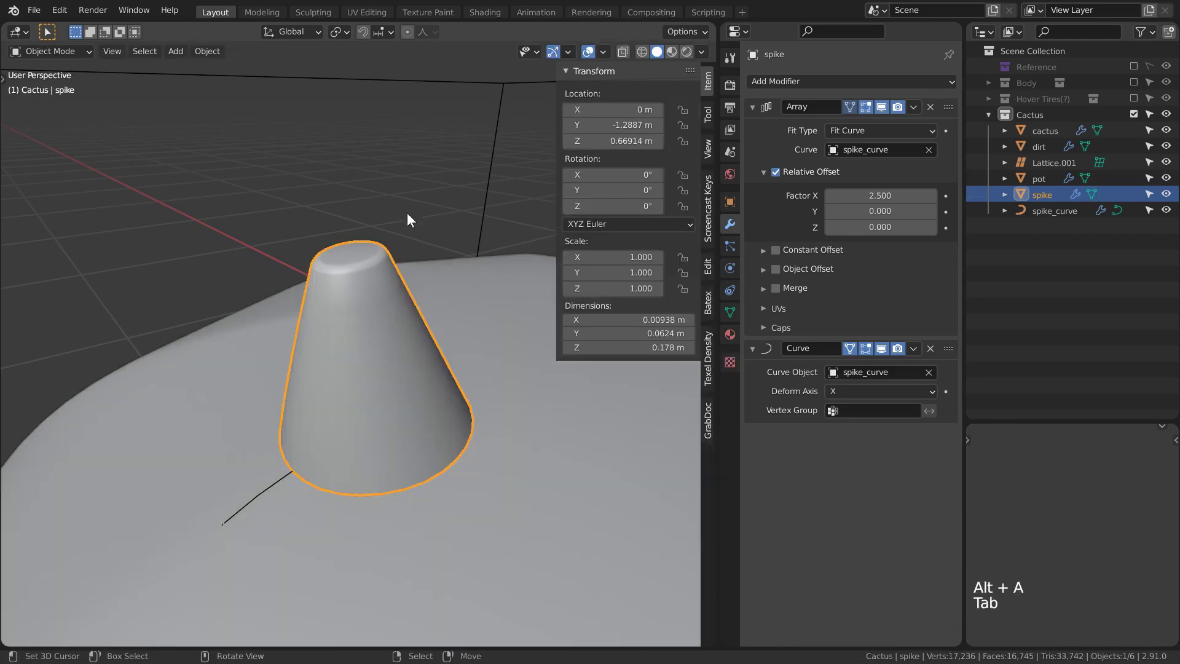
{"action": "key", "text": "alt+a"}
{"action": "scroll", "coordinate": [427, 357], "scroll_direction": "down", "scroll_amount": 2}
{"action": "key", "text": "shift+z"}
{"action": "key", "text": "shift+z"}
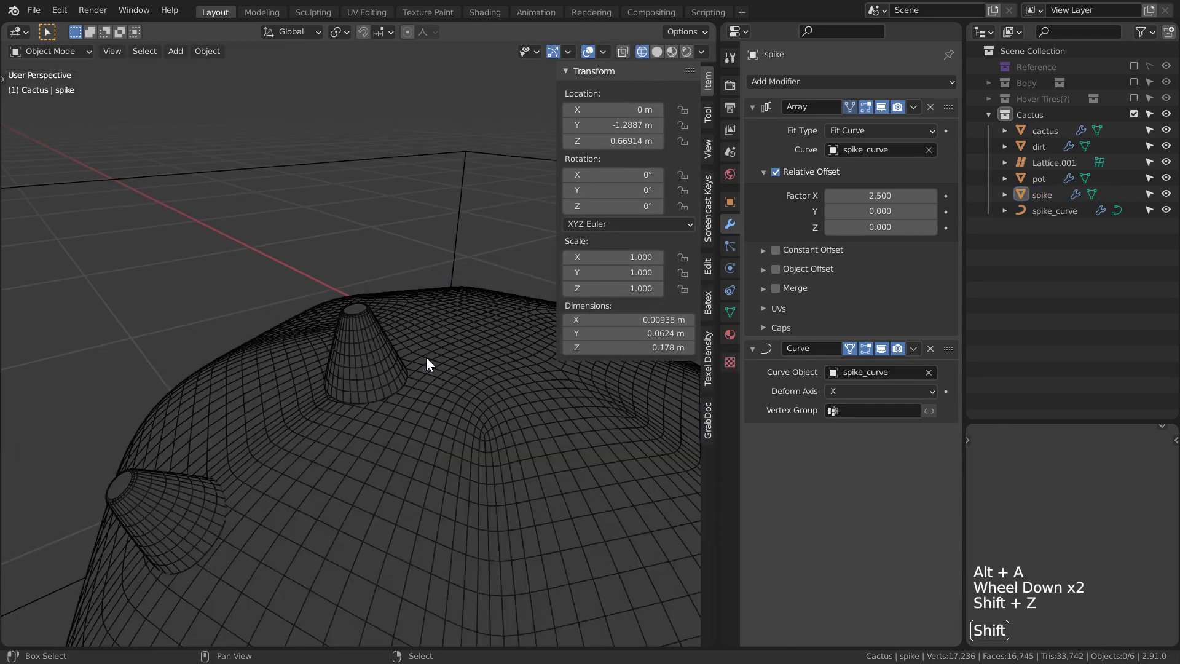
{"action": "scroll", "coordinate": [425, 356], "scroll_direction": "down", "scroll_amount": 5}
Add a Plain Axes empty named spike_empty.
{"action": "key", "text": "shift+a"}
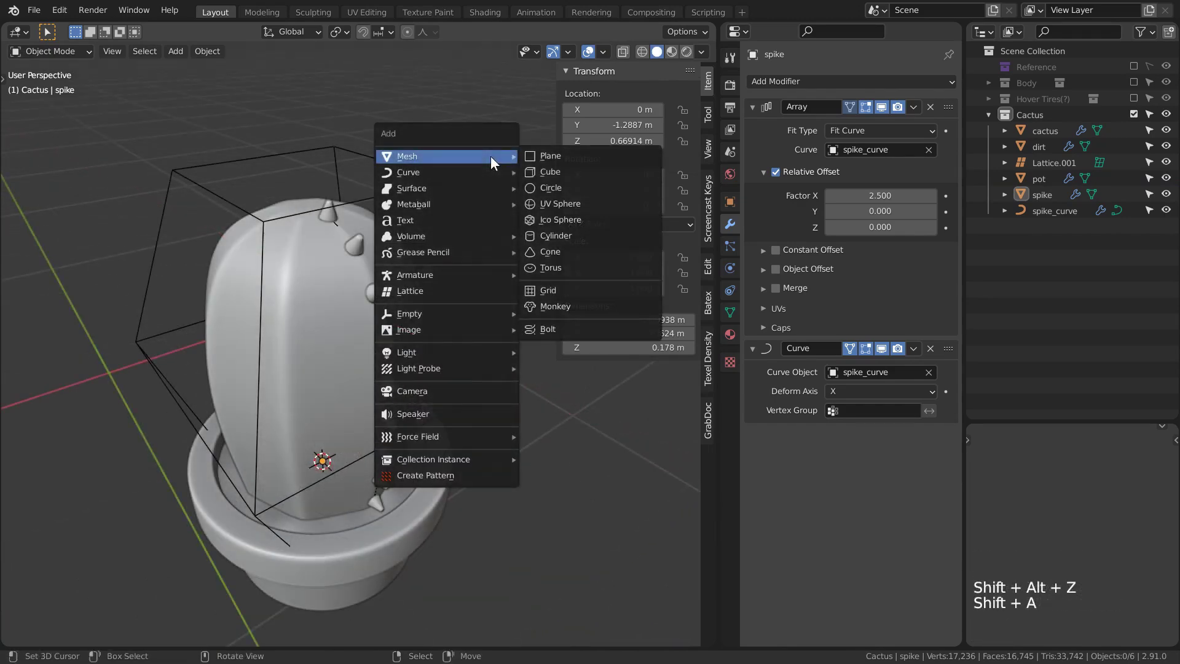
{"action": "mouse_move", "coordinate": [464, 314]}
{"action": "left_click", "coordinate": [534, 313]}
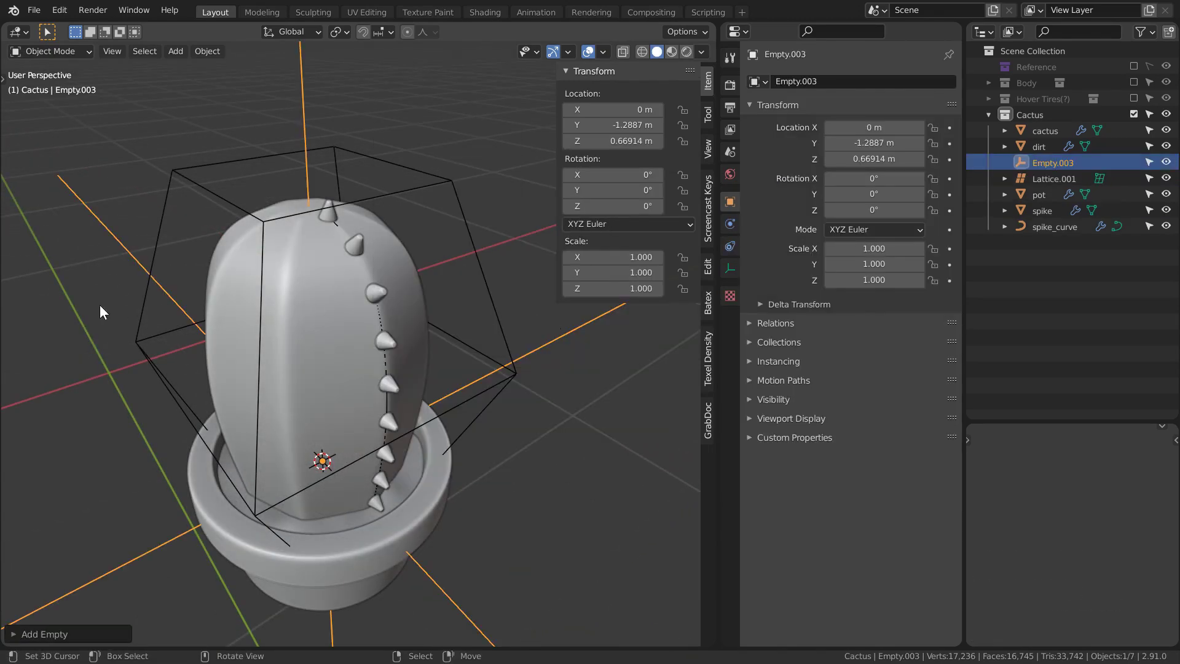
{"action": "key", "text": "F2"}
{"action": "type", "text": "spike_empt"}
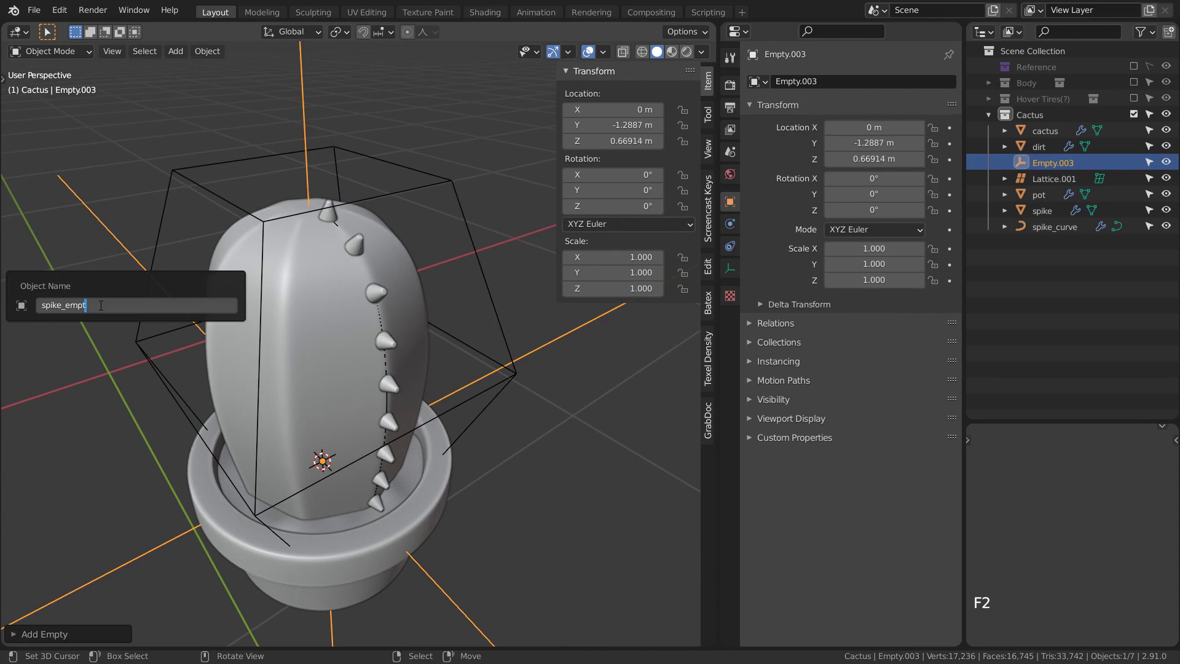
{"action": "type", "text": "y"}
{"action": "key", "text": "Return"}
Add a second Array modifier to the spike, swapping Relative Offset for Object Offset.
{"action": "right_click", "coordinate": [365, 243]}
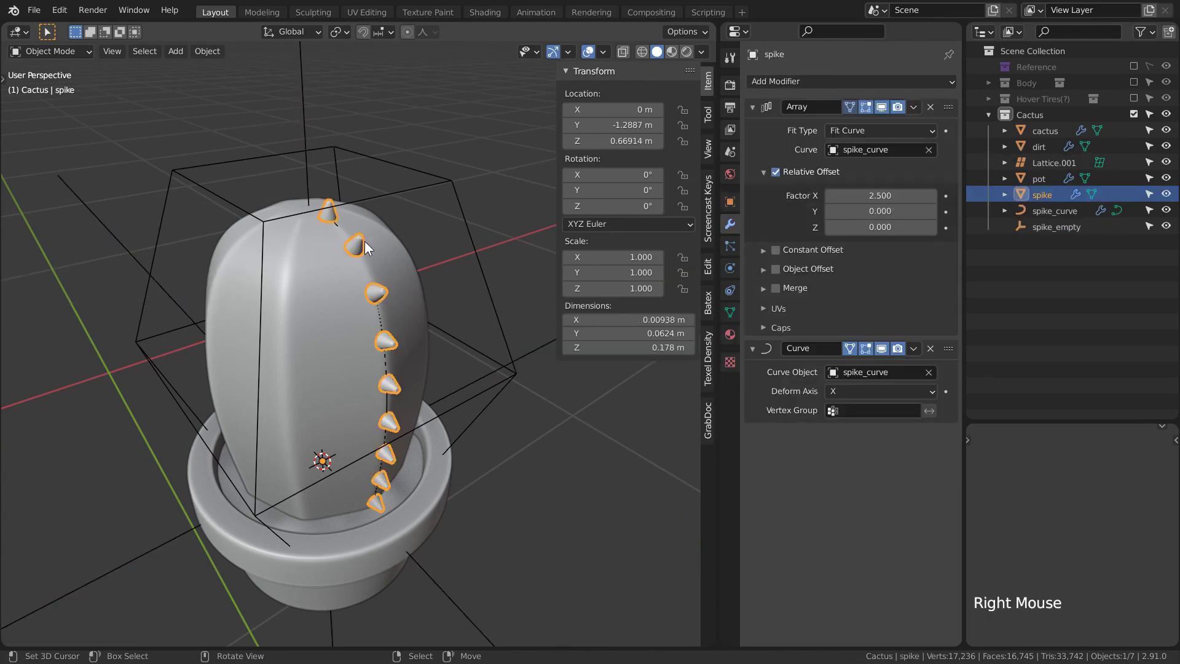
{"action": "left_click", "coordinate": [799, 84]}
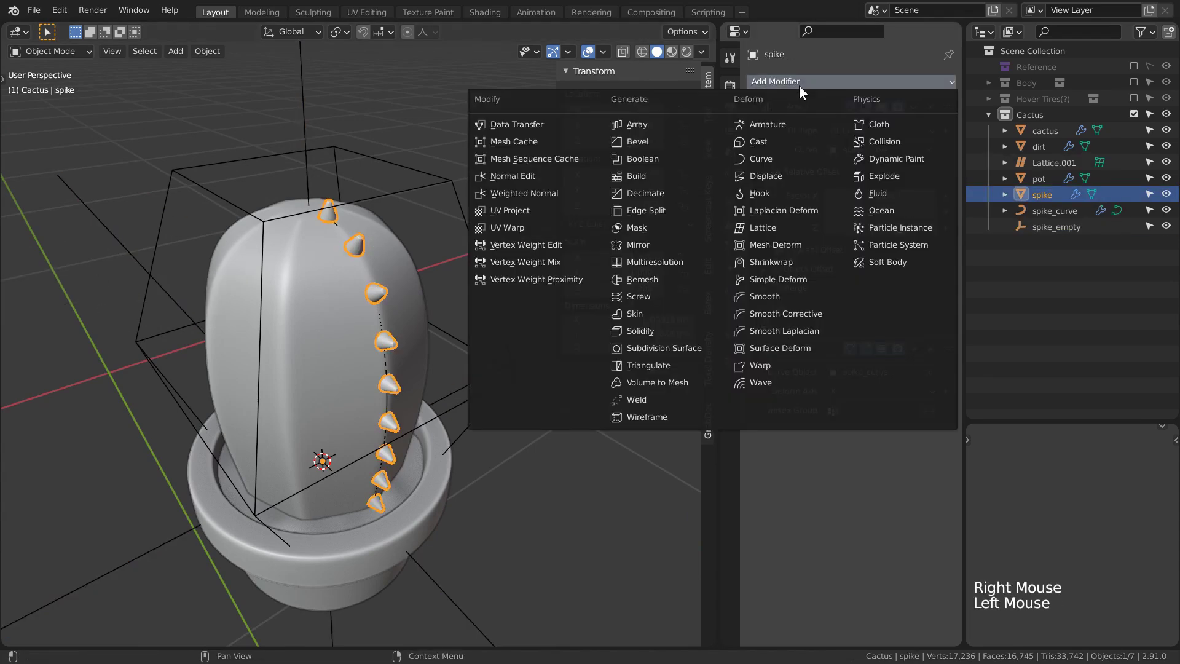
{"action": "left_click", "coordinate": [652, 120]}
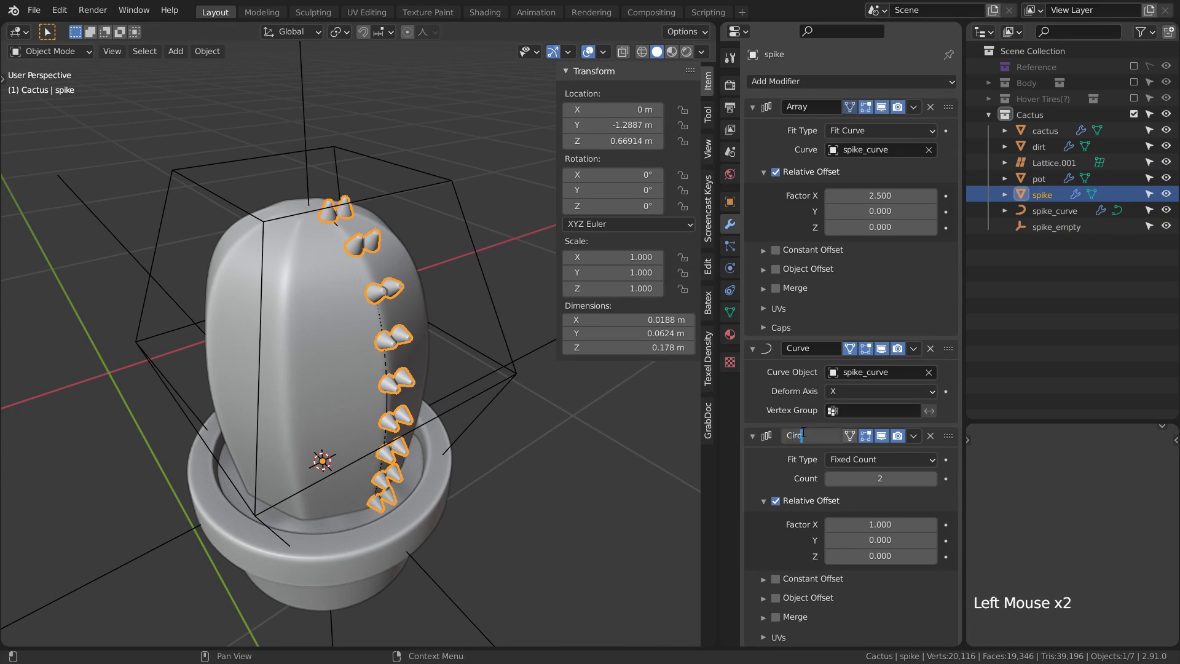
{"action": "middle_click_drag", "start_coordinate": [802, 434], "coordinate": [801, 411]}
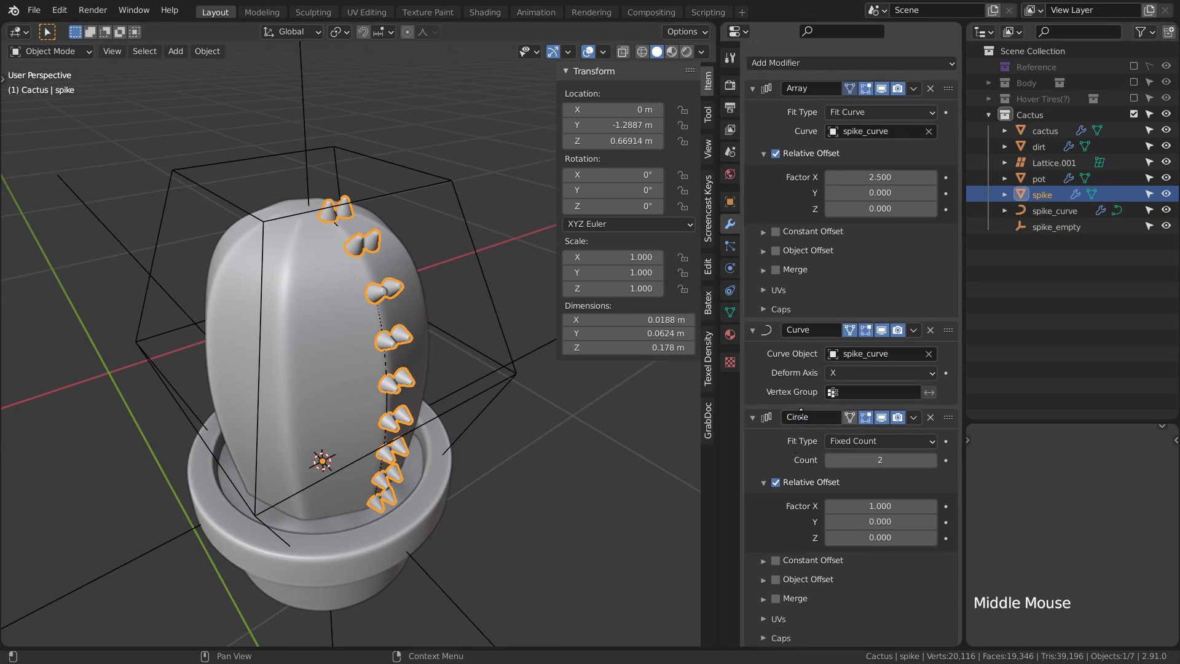
{"action": "left_click", "coordinate": [774, 482]}
{"action": "left_click", "coordinate": [763, 483]}
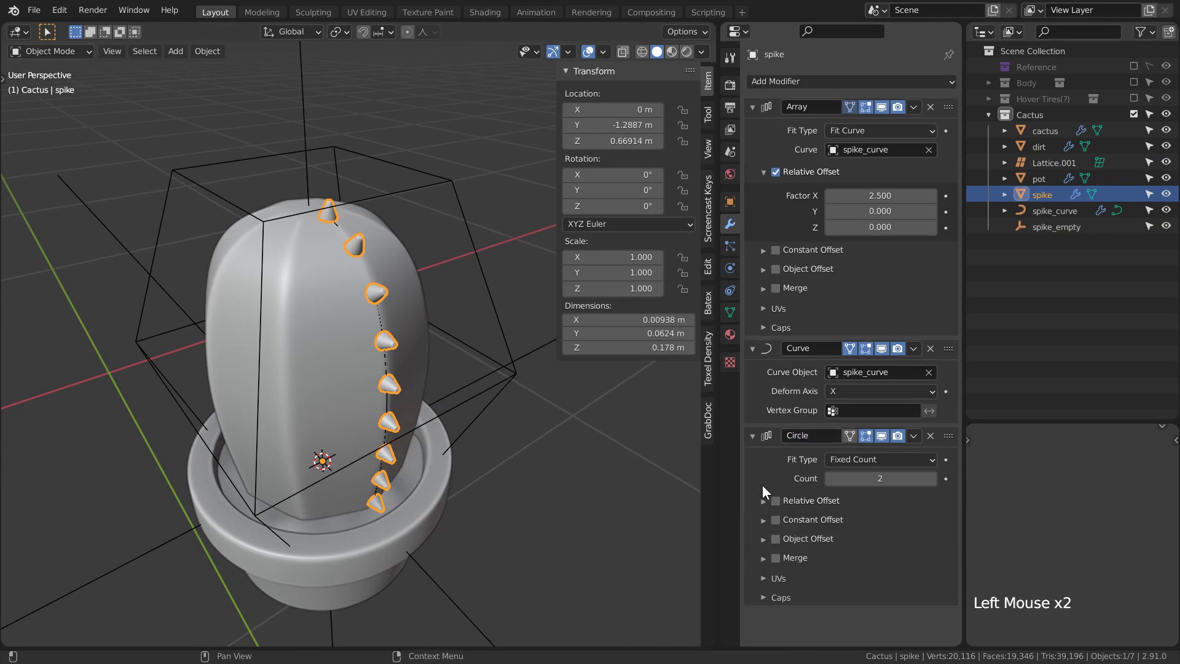
{"action": "left_click", "coordinate": [775, 539]}
{"action": "left_click", "coordinate": [763, 539]}
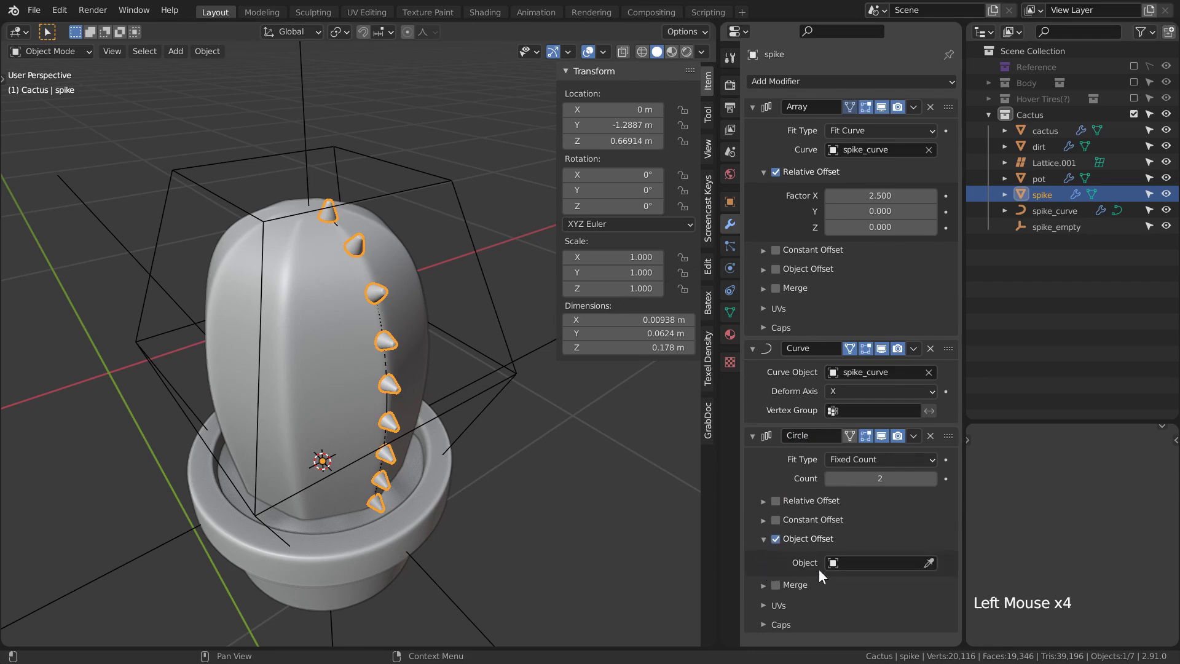
Use spike_empty as the offset object and set the count to 8 rows.
{"action": "left_click", "coordinate": [930, 563]}
{"action": "left_click", "coordinate": [300, 96]}
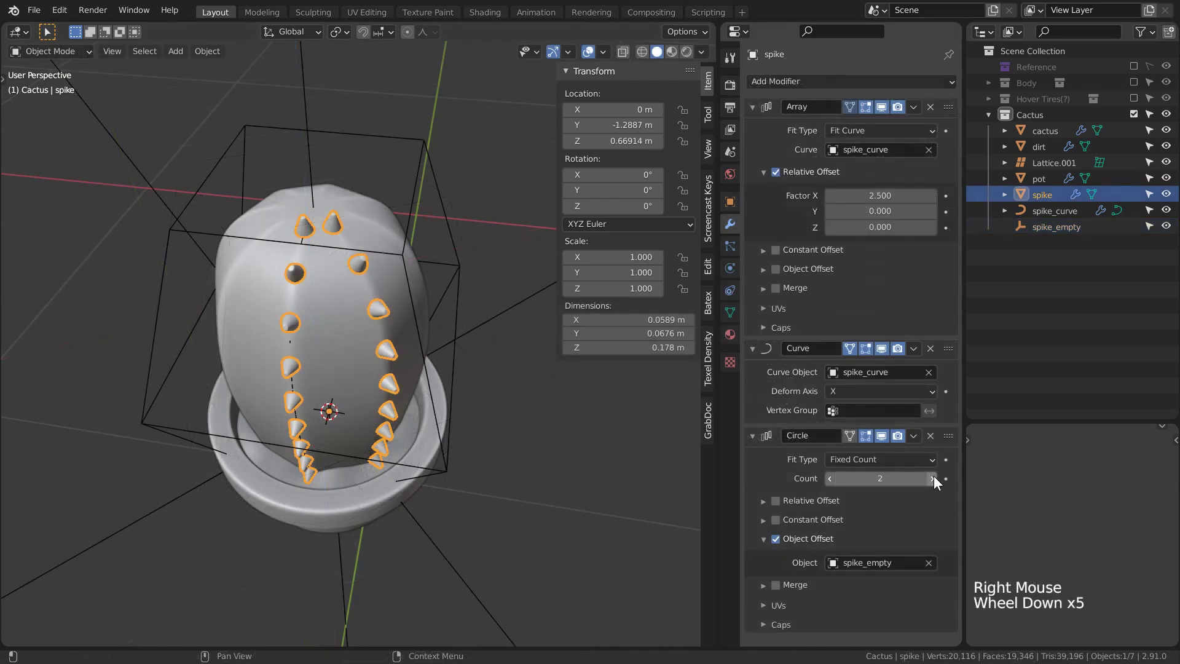
{"action": "left_click", "coordinate": [933, 479]}
{"action": "left_click", "coordinate": [932, 479]}
{"action": "key", "text": "alt+a"}
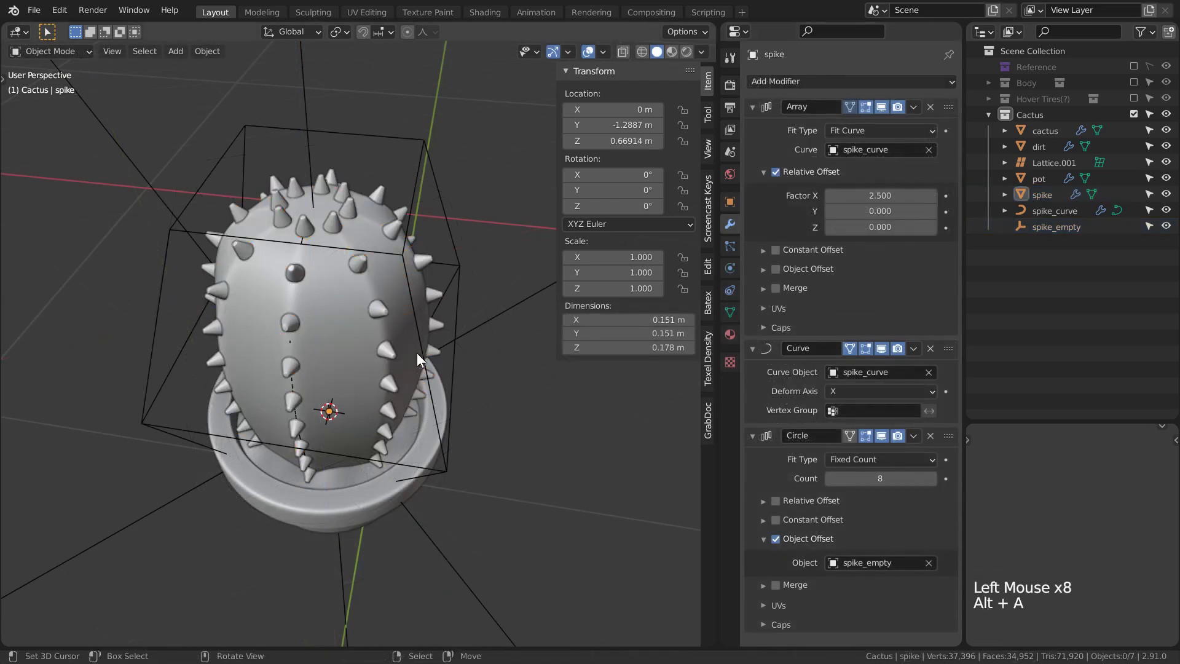
{"action": "key", "text": "shift+alt+z"}
{"action": "middle_click_drag", "start_coordinate": [417, 353], "coordinate": [385, 312]}
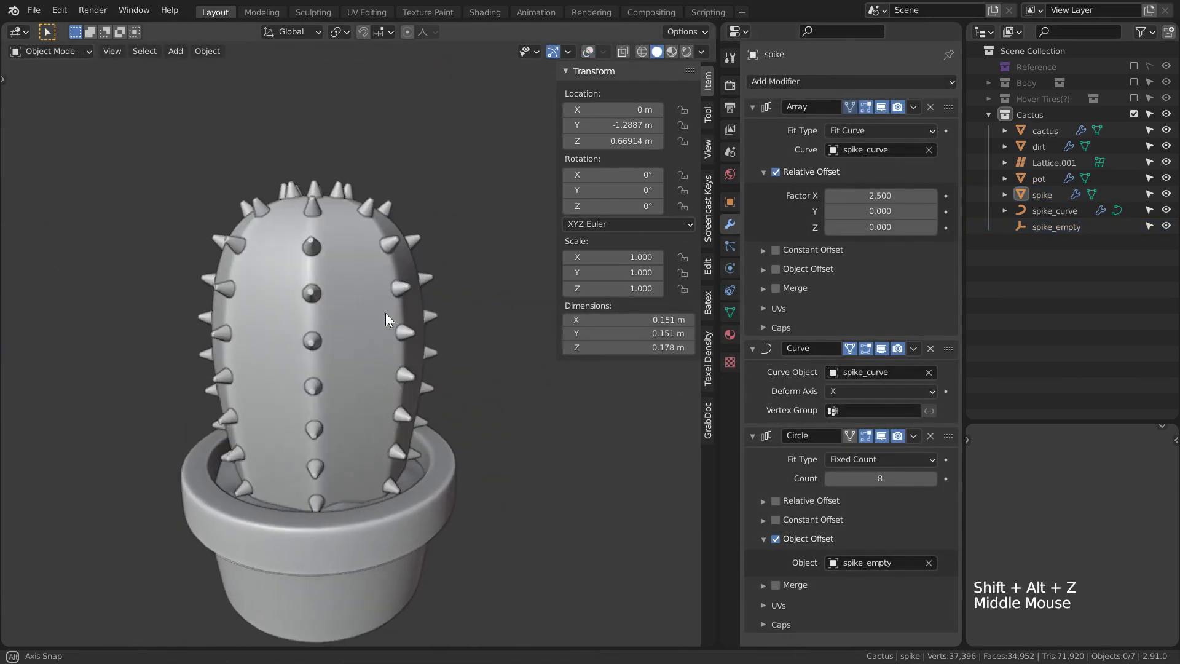
Resize all spike geometry around the 3D cursor, first vertically, then across with height fixed.
{"action": "key", "text": "shift+alt+z"}
{"action": "right_click", "coordinate": [349, 237]}
{"action": "key", "text": "Tab"}
{"action": "middle_click_drag", "start_coordinate": [348, 237], "coordinate": [491, 252]}
{"action": "key", "text": "a"}
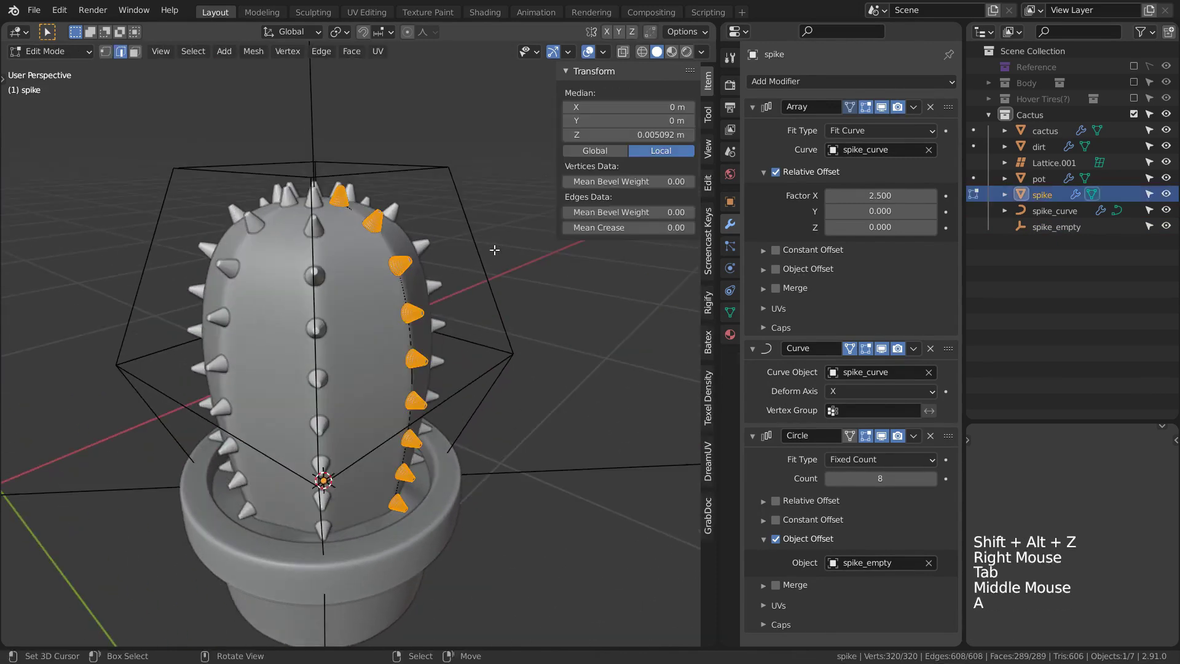
{"action": "left_click", "coordinate": [336, 31]}
{"action": "left_click", "coordinate": [355, 66]}
{"action": "key", "text": "s"}
{"action": "key", "text": "z"}
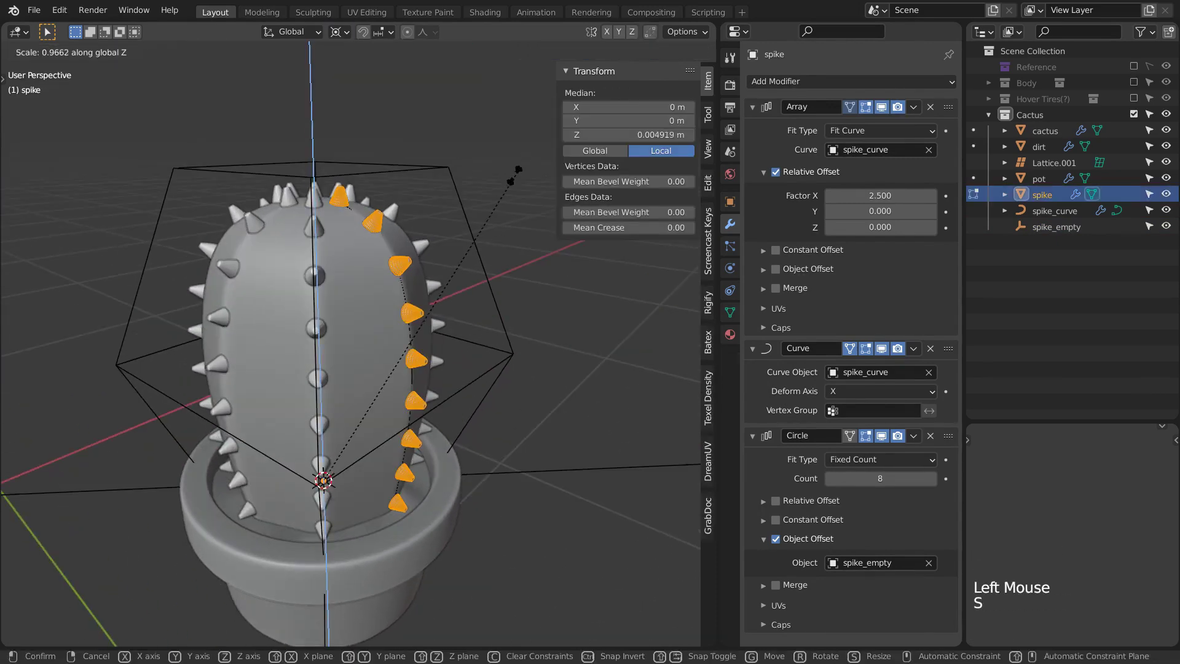
{"action": "left_click", "coordinate": [504, 248]}
{"action": "key", "text": "s"}
{"action": "key", "text": "shift+z"}
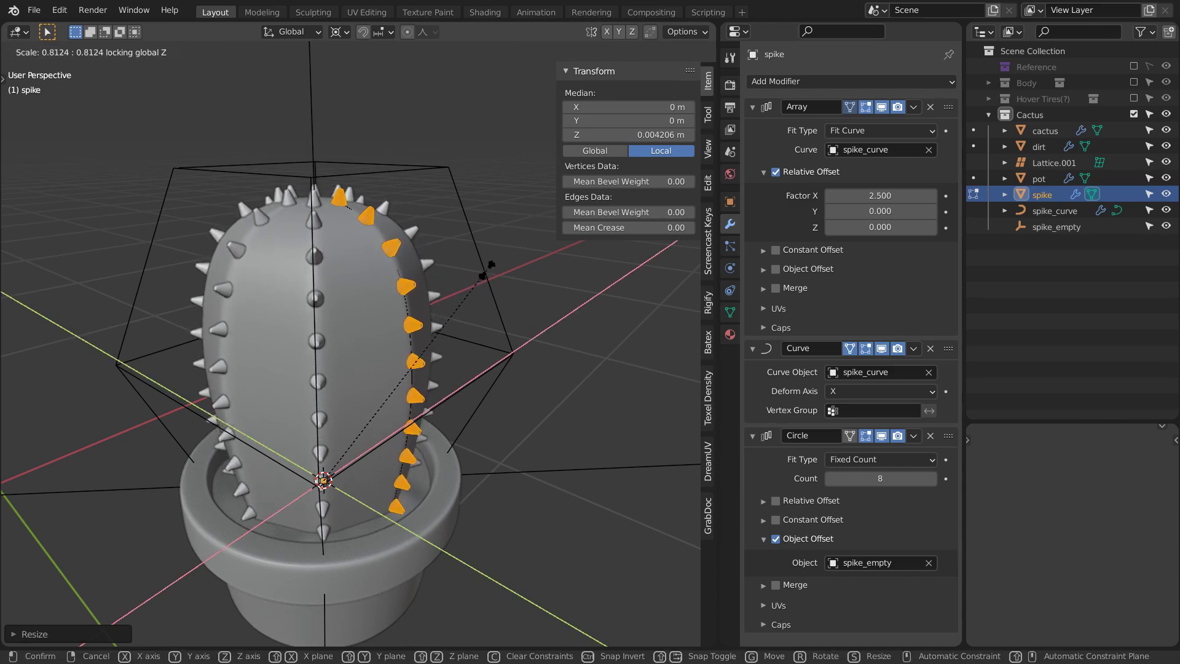
{"action": "left_click", "coordinate": [486, 269]}
Shift the spikes along X so they sit closer to the cactus.
{"action": "key", "text": "g"}
{"action": "key", "text": "x"}
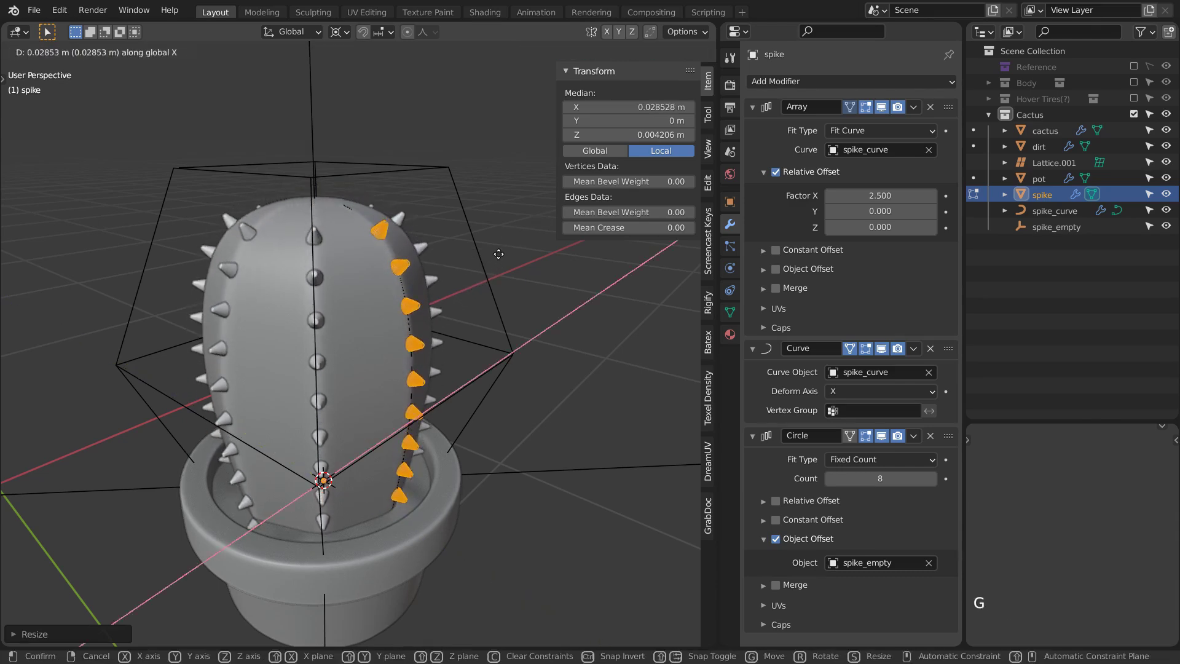
{"action": "key", "text": "shift"}
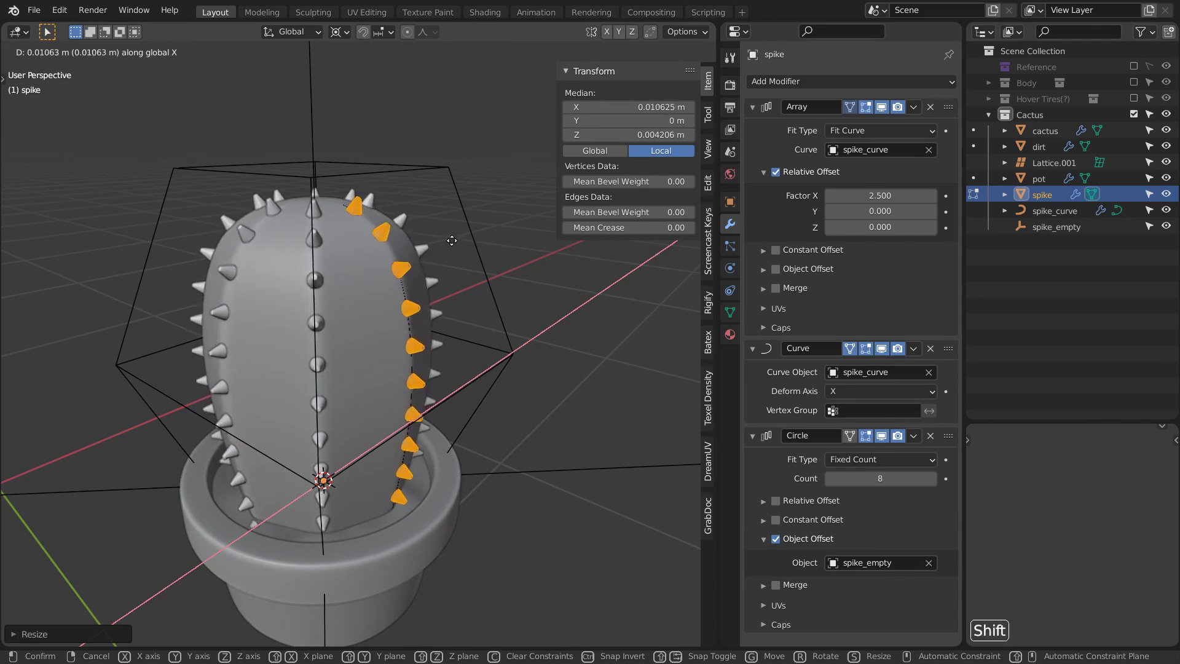
{"action": "left_click", "coordinate": [451, 240]}
{"action": "key", "text": "alt+a"}
{"action": "key", "text": "Tab"}
Select the lattice's top points in Edit Mode.
{"action": "right_click", "coordinate": [457, 187]}
{"action": "key", "text": "shift+alt+z"}
{"action": "key", "text": "shift+alt+z"}
{"action": "key", "text": "Tab"}
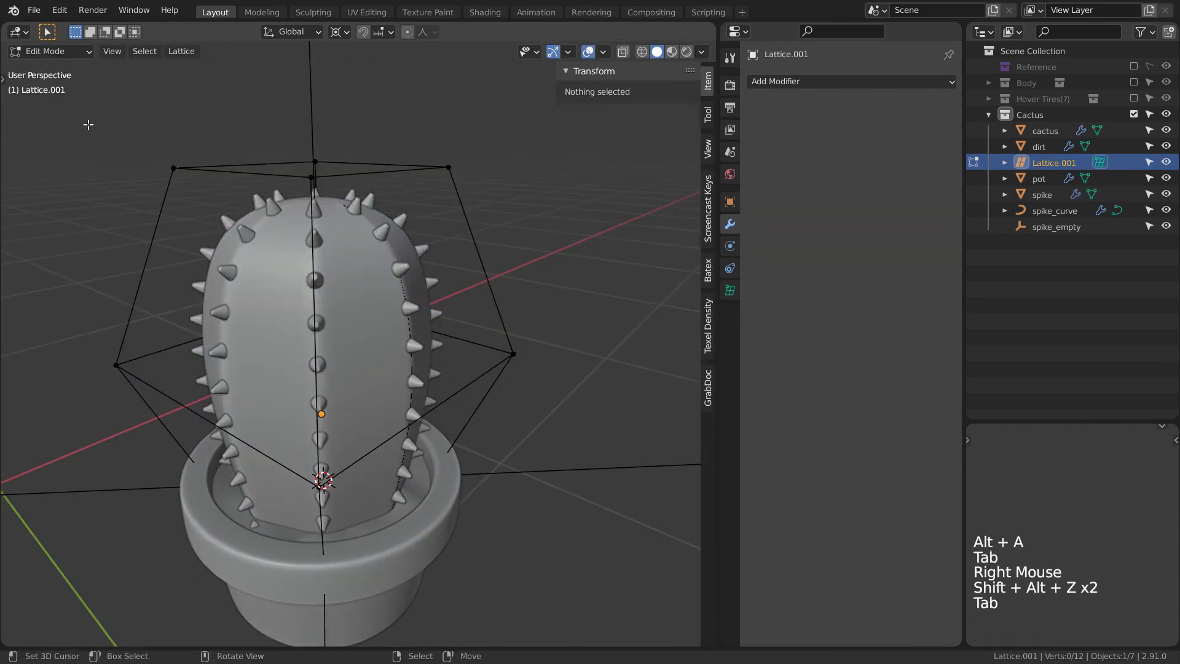
{"action": "left_click_drag", "start_coordinate": [88, 125], "coordinate": [481, 205]}
{"action": "scroll", "coordinate": [481, 205], "scroll_direction": "down", "scroll_amount": 2}
Try moving and scaling the top lattice points, cancelling both.
{"action": "key", "text": "shift+alt+z"}
{"action": "middle_click_drag", "start_coordinate": [527, 303], "coordinate": [491, 332]}
{"action": "middle_click_drag", "start_coordinate": [492, 332], "coordinate": [459, 363], "text": "shift"}
{"action": "key", "text": "g"}
{"action": "key", "text": "z"}
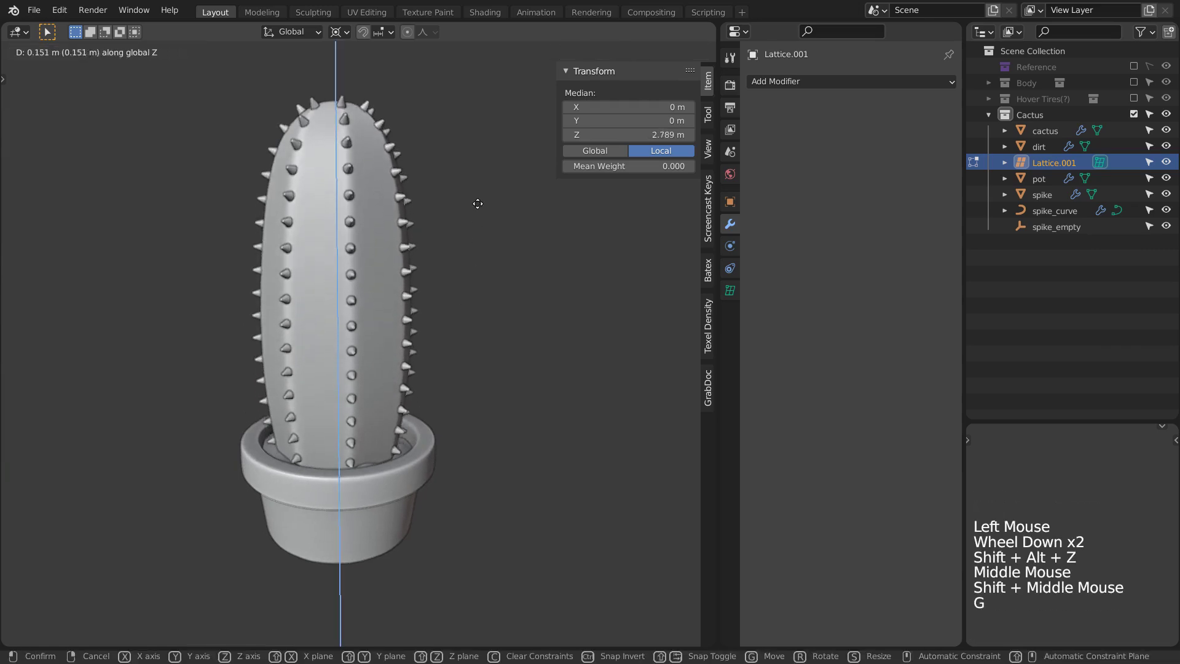
{"action": "key", "text": "shift+alt+z"}
{"action": "scroll", "coordinate": [477, 332], "scroll_direction": "down", "scroll_amount": 2}
{"action": "key", "text": "g"}
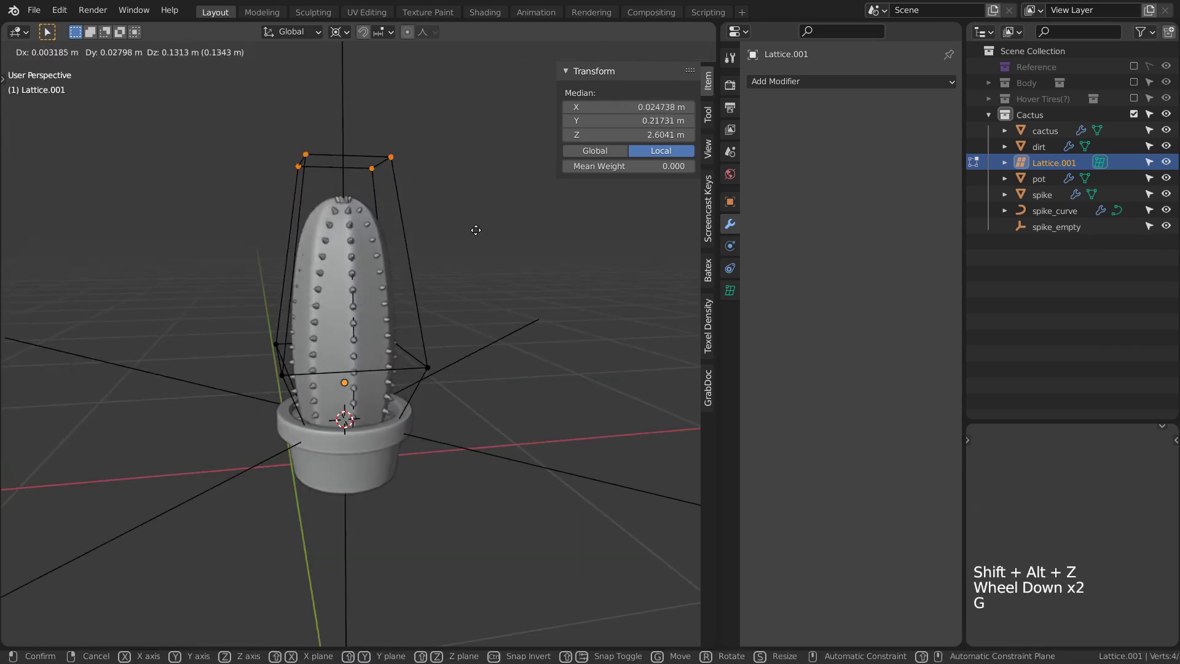
{"action": "right_click", "coordinate": [427, 335]}
{"action": "key", "text": "s"}
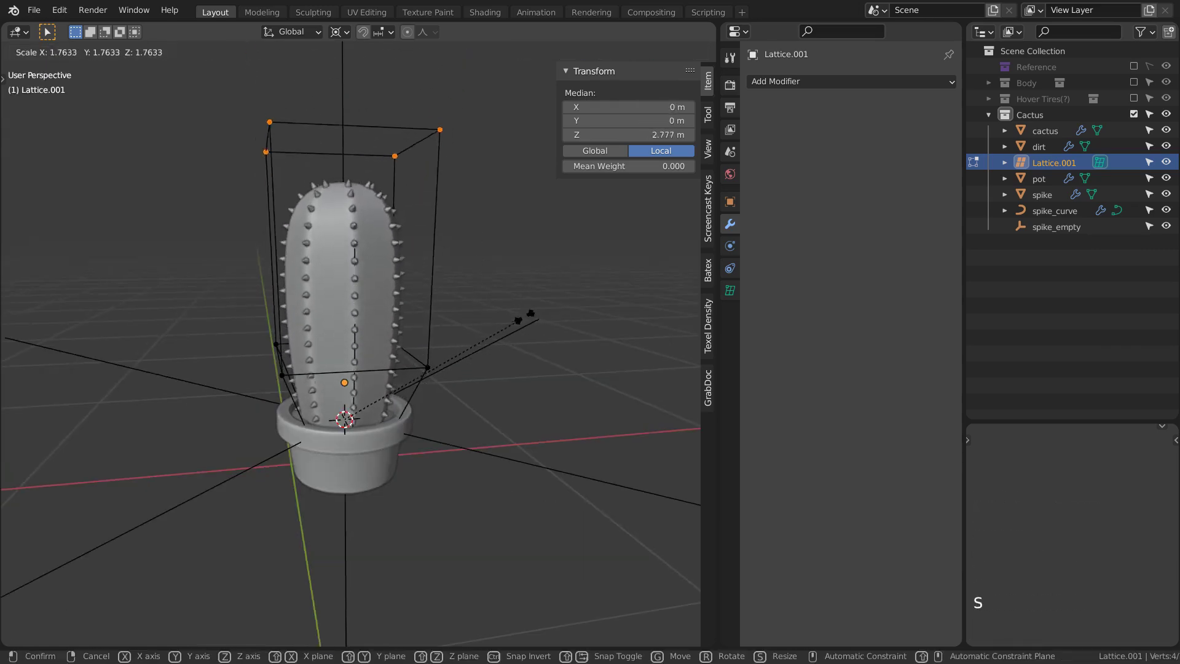
{"action": "right_click", "coordinate": [523, 316]}
Widen the top lattice points and raise the hat cone's top face slightly.
{"action": "key", "text": "s"}
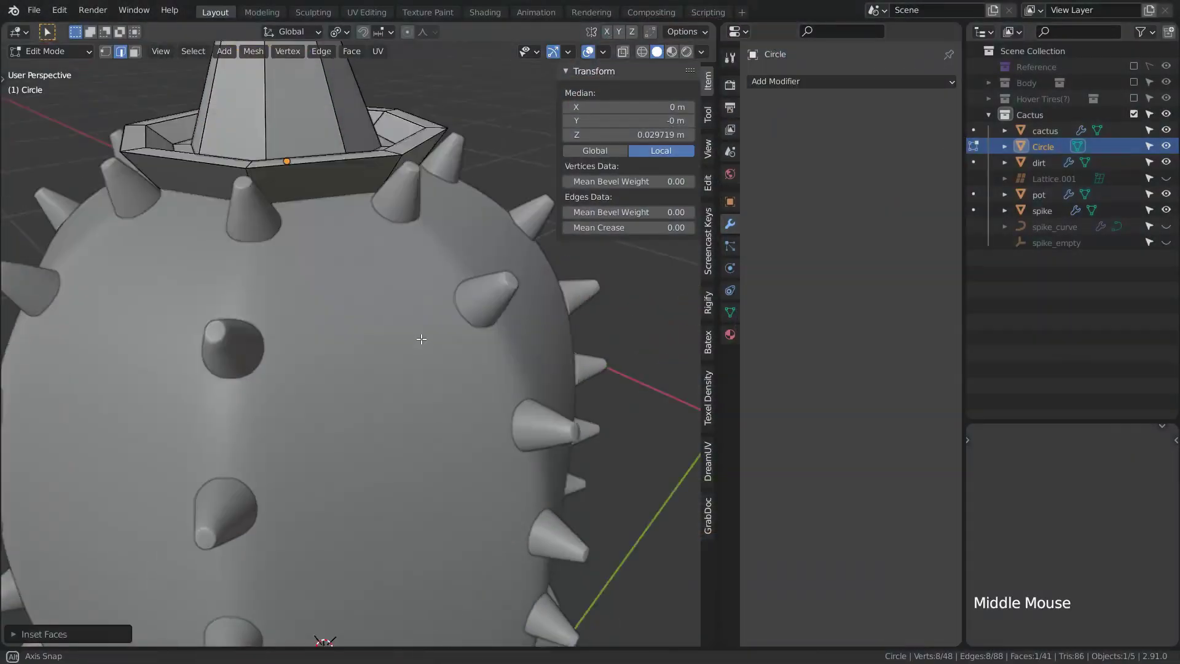
{"action": "middle_click_drag", "start_coordinate": [430, 264], "coordinate": [448, 377], "text": "shift"}
{"action": "key", "text": "g"}
{"action": "left_click", "coordinate": [447, 376]}
{"action": "middle_click_drag", "start_coordinate": [448, 376], "coordinate": [448, 376]}
{"action": "scroll", "coordinate": [448, 376], "scroll_direction": "up", "scroll_amount": 2}
Inset the hat's top face twice to sink a hollow tip.
{"action": "key", "text": "i"}
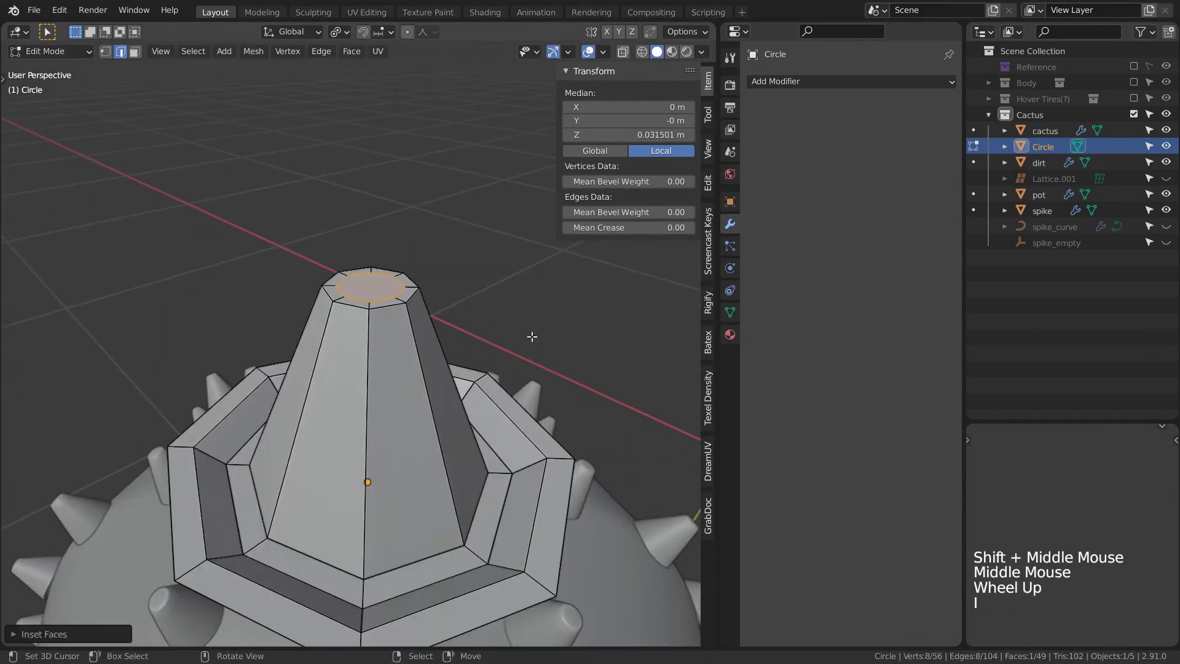
{"action": "key", "text": "i"}
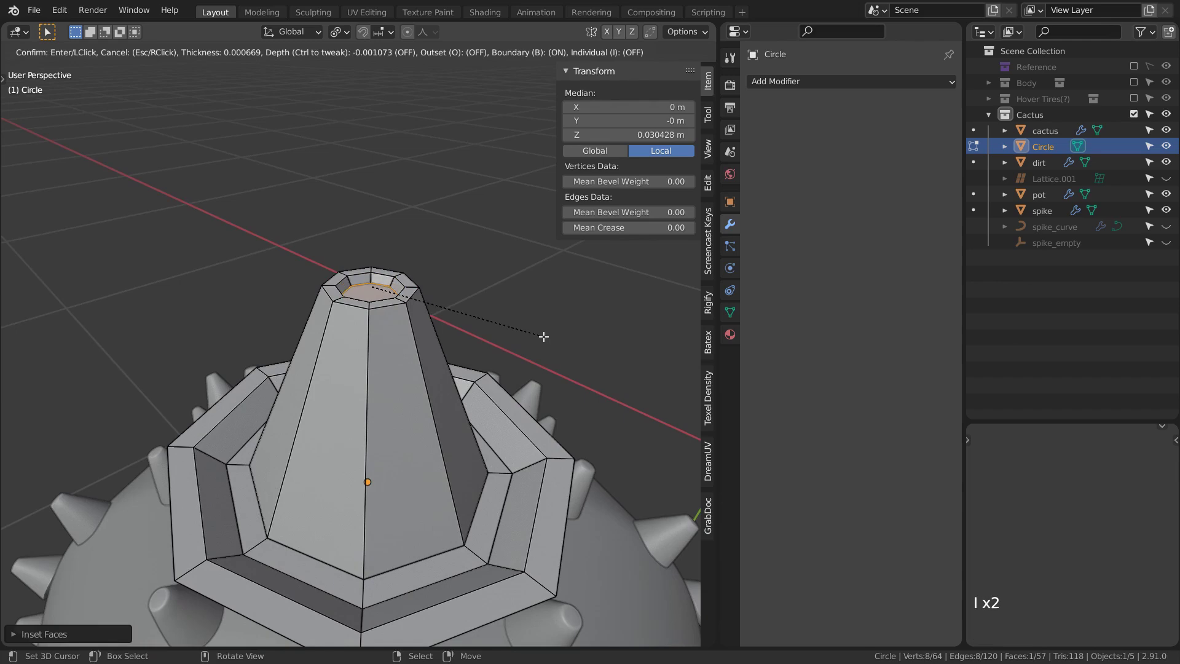
{"action": "key", "text": "alt+a"}
{"action": "scroll", "coordinate": [544, 336], "scroll_direction": "down", "scroll_amount": 3}
{"action": "middle_click_drag", "start_coordinate": [543, 337], "coordinate": [444, 328], "text": "shift"}
Shade the hat smooth and add smooth subdivision.
{"action": "key", "text": "Tab"}
{"action": "left_click", "coordinate": [184, 182]}
{"action": "key", "text": "w"}
{"action": "key", "text": "alt+a"}
{"action": "scroll", "coordinate": [352, 263], "scroll_direction": "up", "scroll_amount": 3}
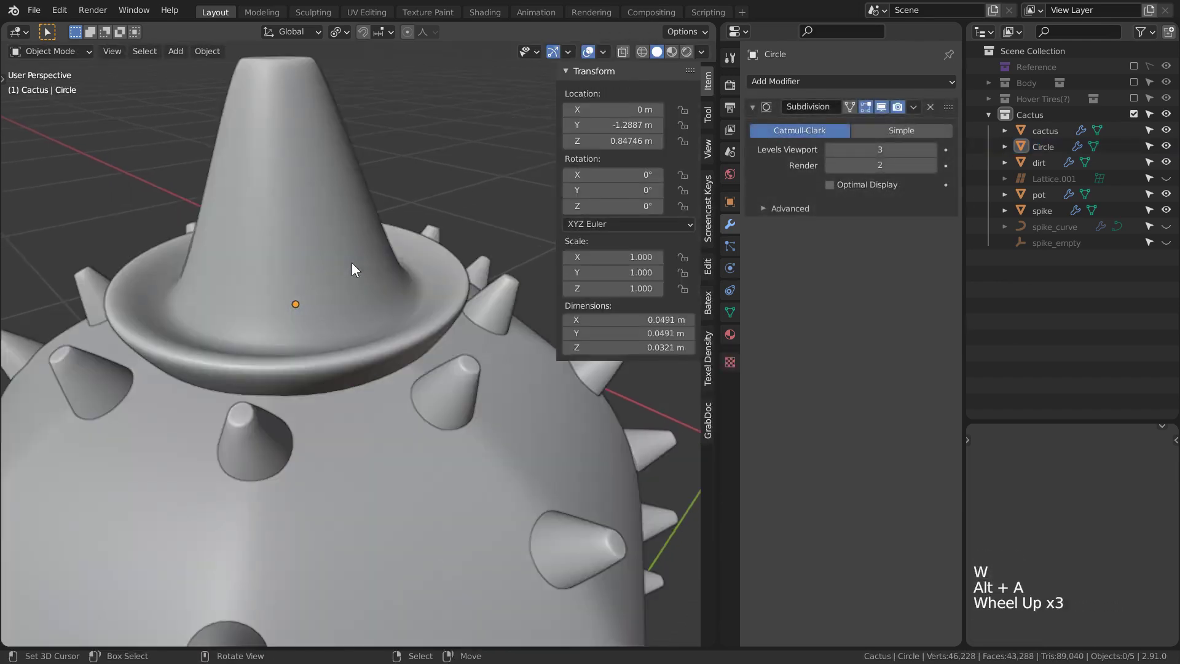
{"action": "mouse_move", "coordinate": [351, 263]}
{"action": "middle_mouse_down", "text": "shift"}
{"action": "mouse_move", "coordinate": [357, 288]}
{"action": "mouse_move", "coordinate": [360, 278]}
{"action": "middle_mouse_up", "text": "shift"}
Bevel the hat's tip edge loop and two brim edge loops.
{"action": "key", "text": "Tab"}
{"action": "right_click", "coordinate": [363, 269], "text": "alt"}
{"action": "key", "text": "ctrl+b"}
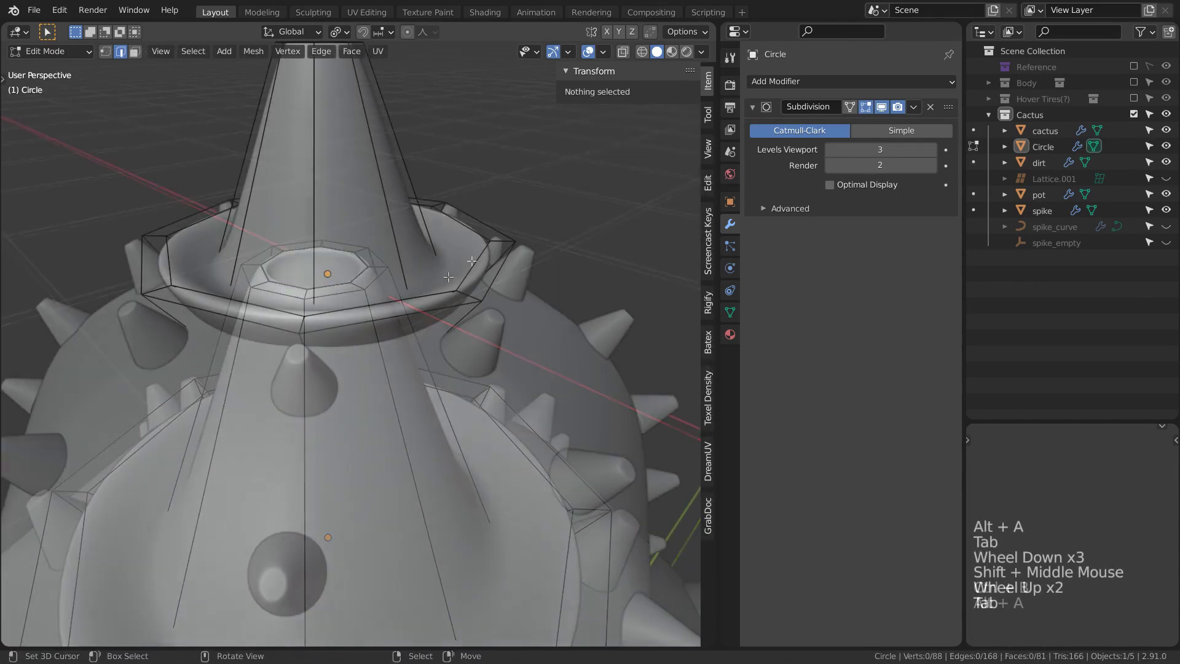
{"action": "right_click", "coordinate": [393, 314], "text": "alt"}
{"action": "right_click", "coordinate": [498, 274], "text": "alt+shift"}
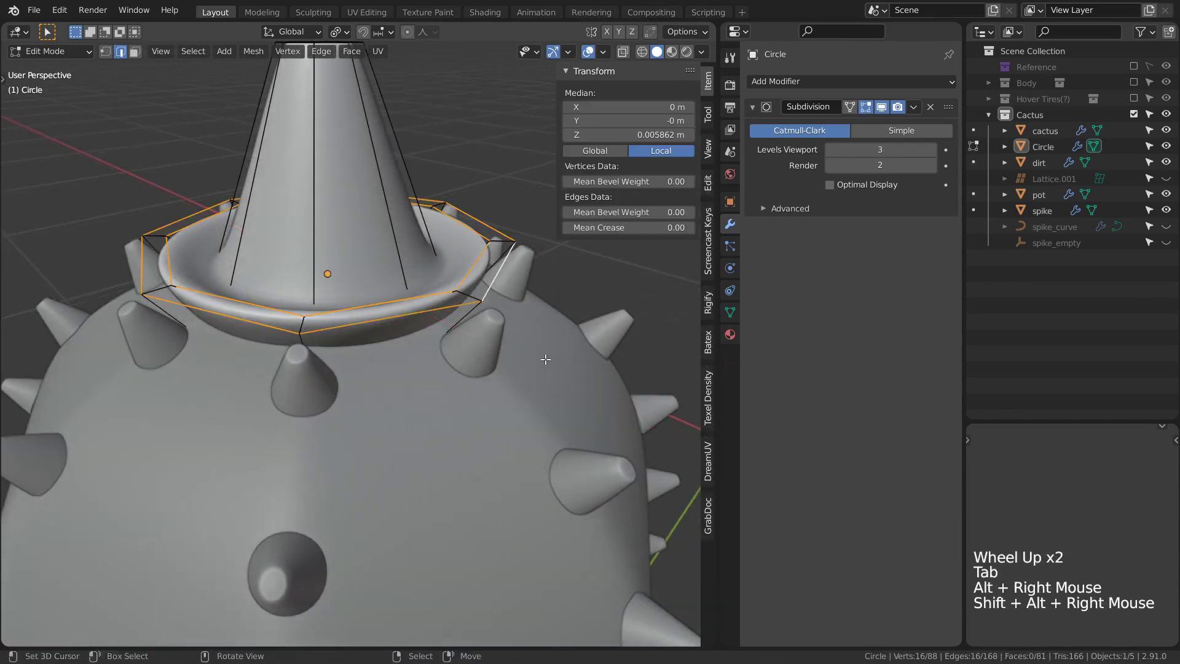
{"action": "key", "text": "ctrl+b"}
{"action": "key", "text": "shift"}
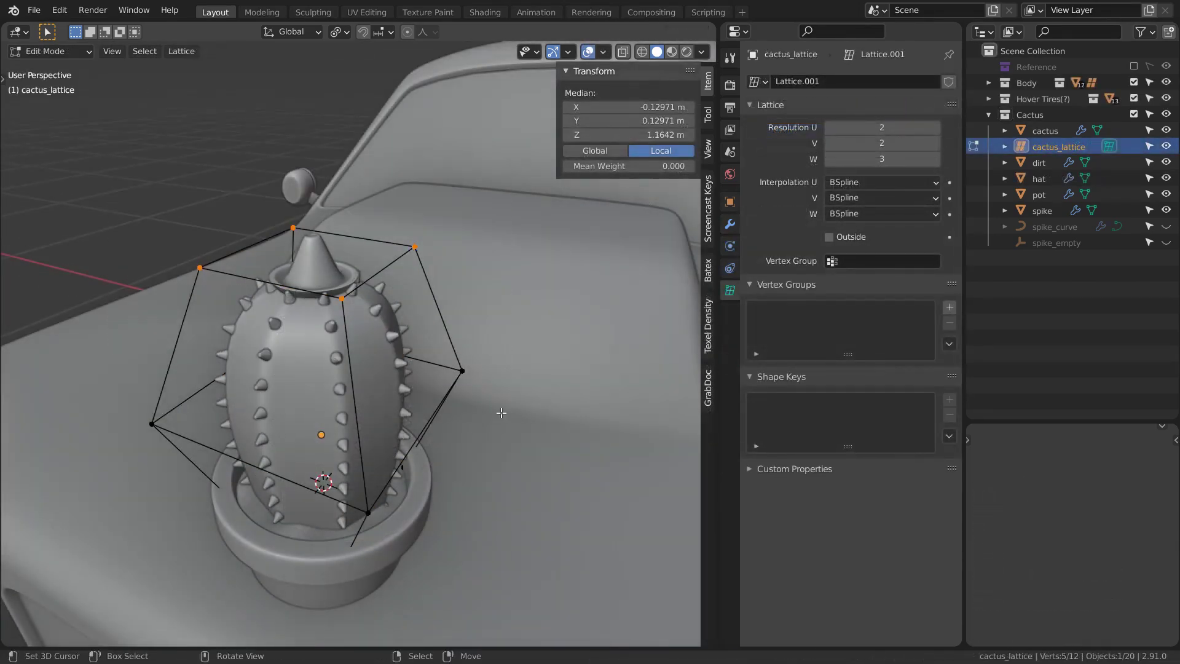
Abandon the vertical move of the lattice points and leave lattice editing.
{"action": "key", "text": "g"}
{"action": "key", "text": "z"}
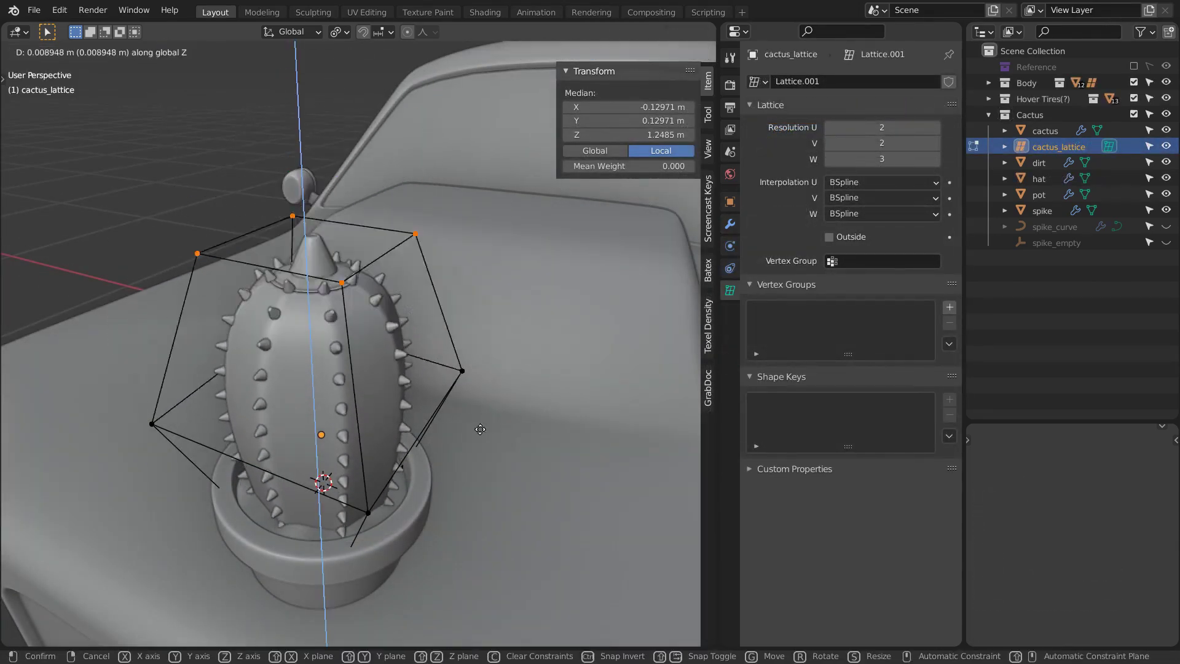
{"action": "right_click", "coordinate": [445, 393]}
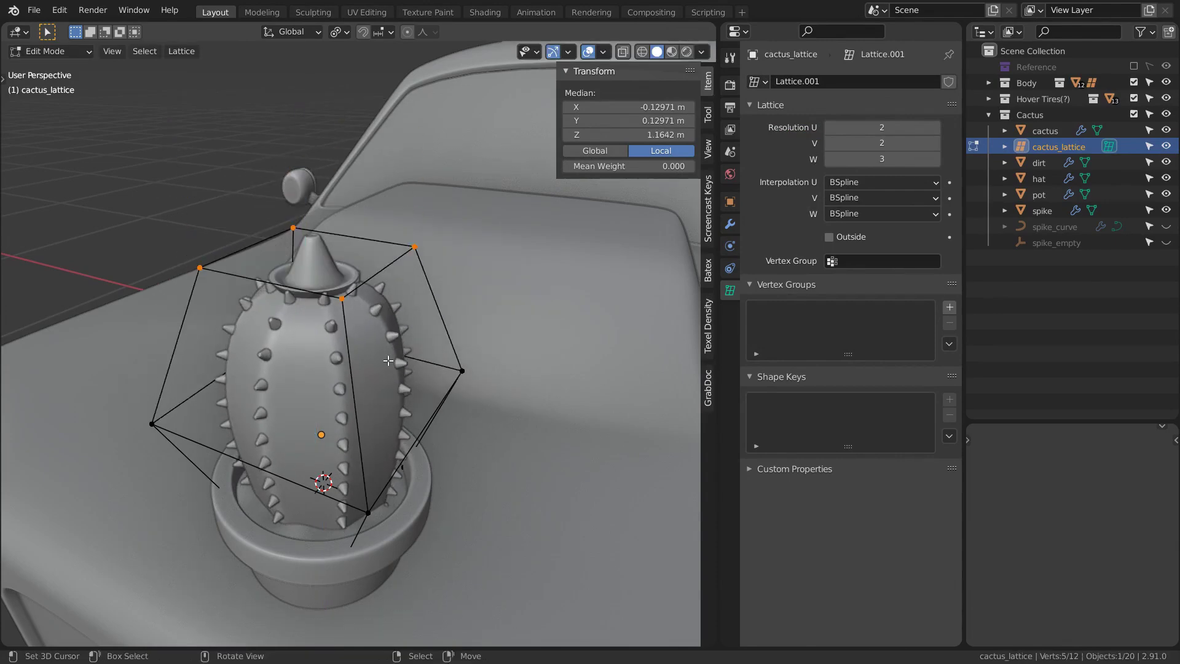
{"action": "key", "text": "alt+a"}
{"action": "key", "text": "Tab"}
Assign the cactus's top edge loop to a new vertex group named hat_pin.
{"action": "left_click", "coordinate": [312, 370]}
{"action": "key", "text": "Tab"}
{"action": "left_click", "coordinate": [330, 373], "text": "alt"}
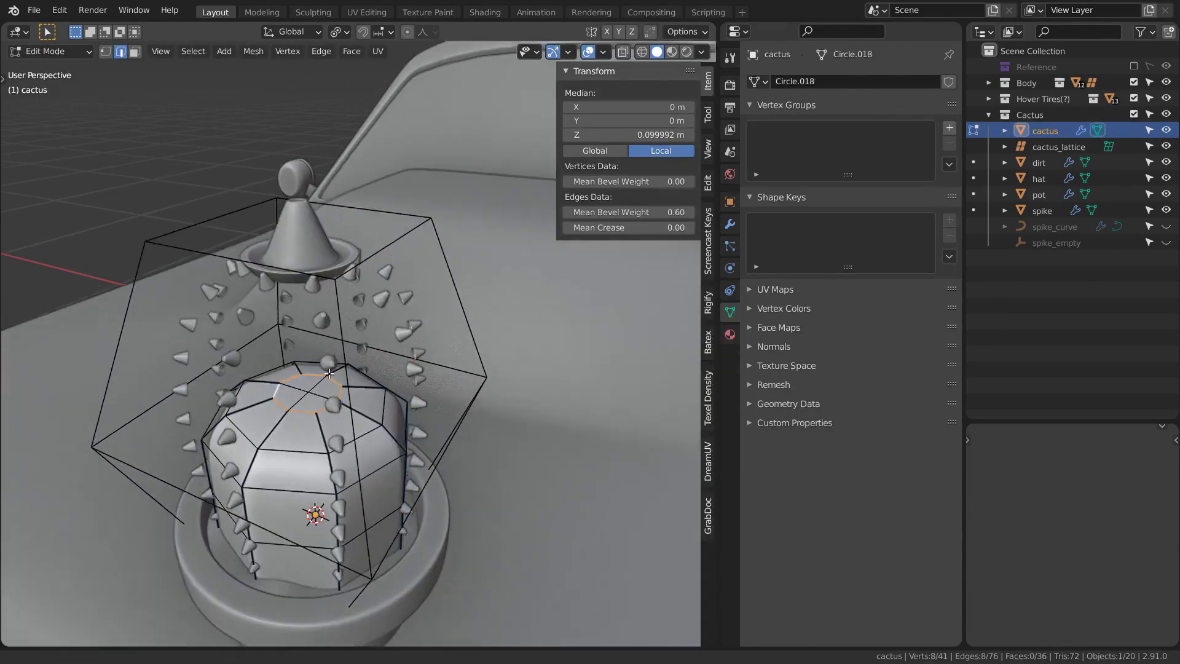
{"action": "middle_click_drag", "start_coordinate": [329, 373], "coordinate": [415, 315]}
{"action": "scroll", "coordinate": [418, 332], "scroll_direction": "up", "scroll_amount": 4}
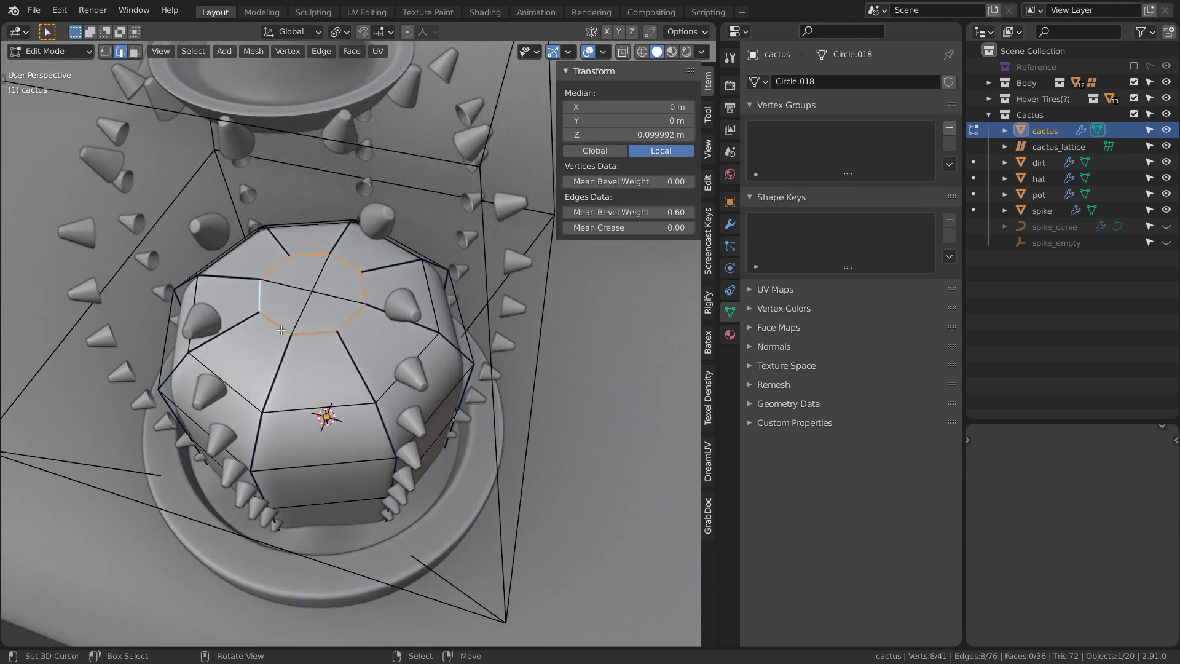
{"action": "left_click", "coordinate": [950, 128]}
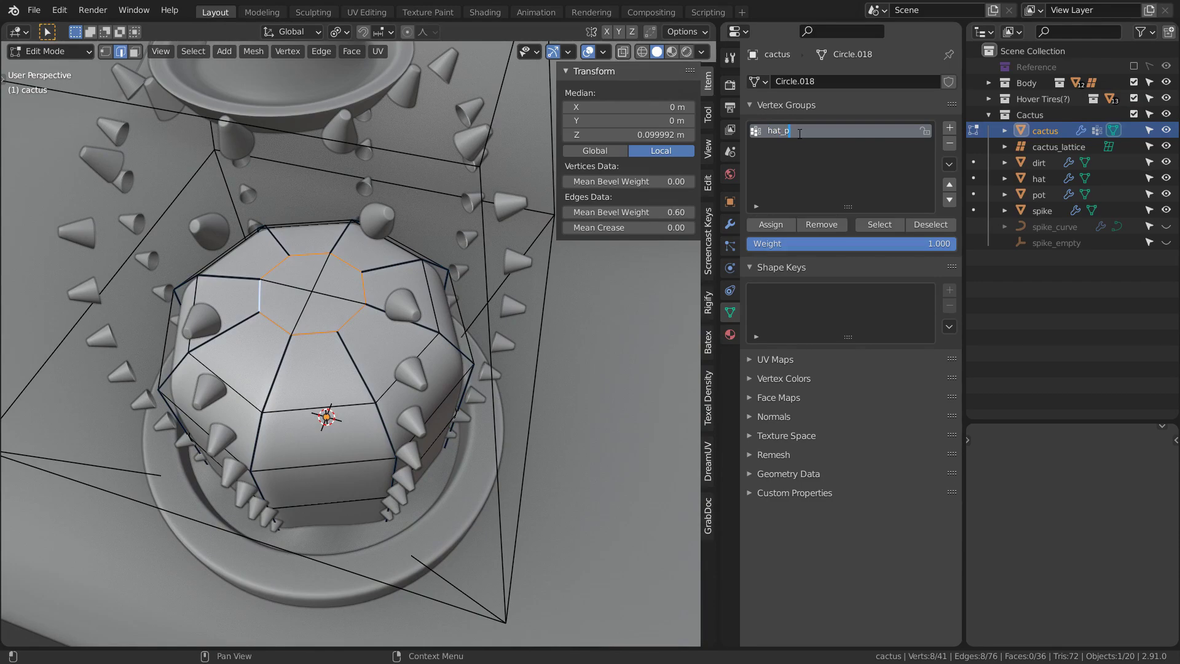
{"action": "left_click", "coordinate": [771, 225]}
{"action": "key", "text": "Tab"}
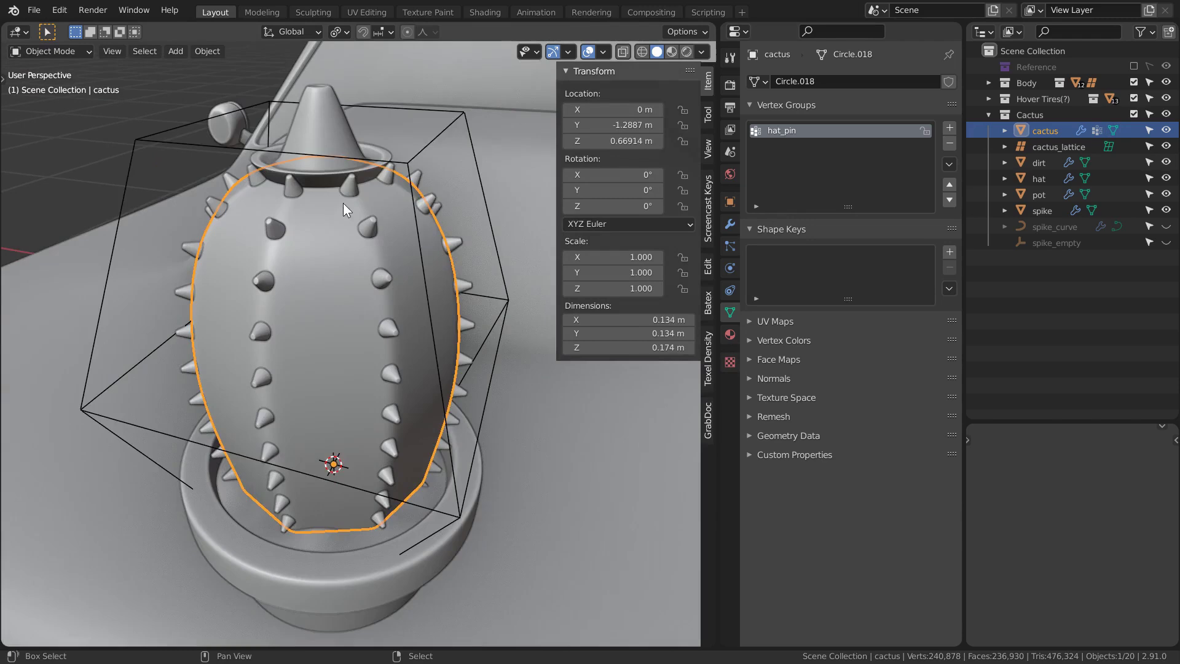
{"action": "middle_click_drag", "start_coordinate": [343, 202], "coordinate": [351, 250]}
Give the hat a Copy Location constraint targeting the cactus's hat_pin vertex group.
{"action": "left_click", "coordinate": [340, 179]}
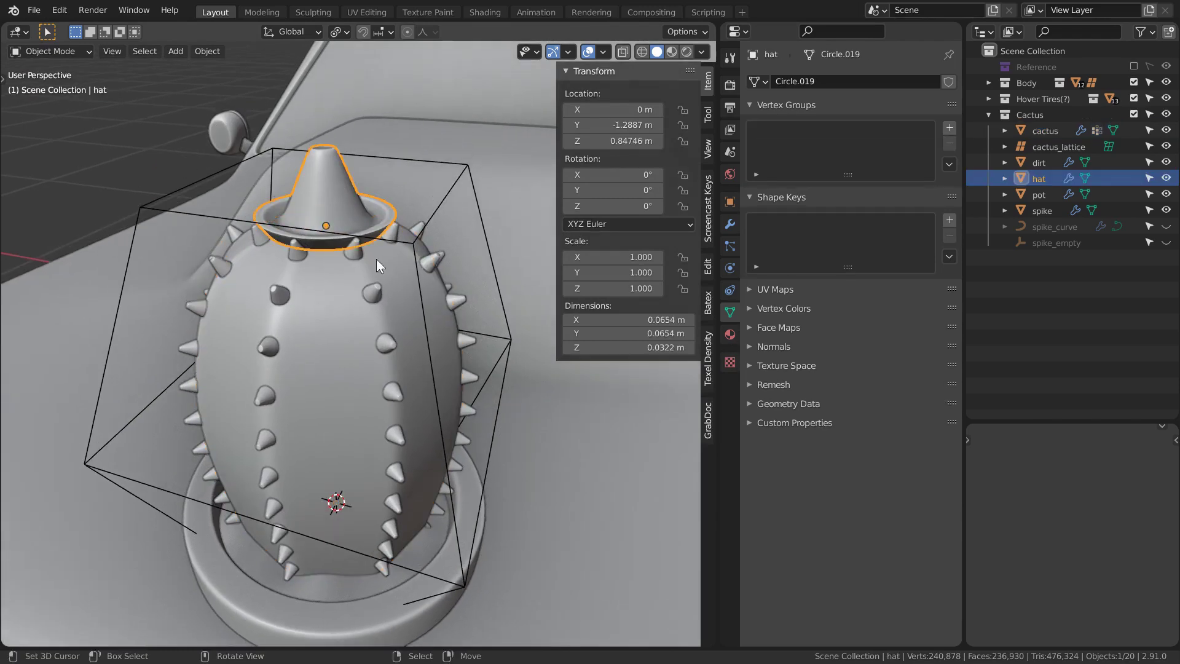
{"action": "left_click", "coordinate": [732, 289]}
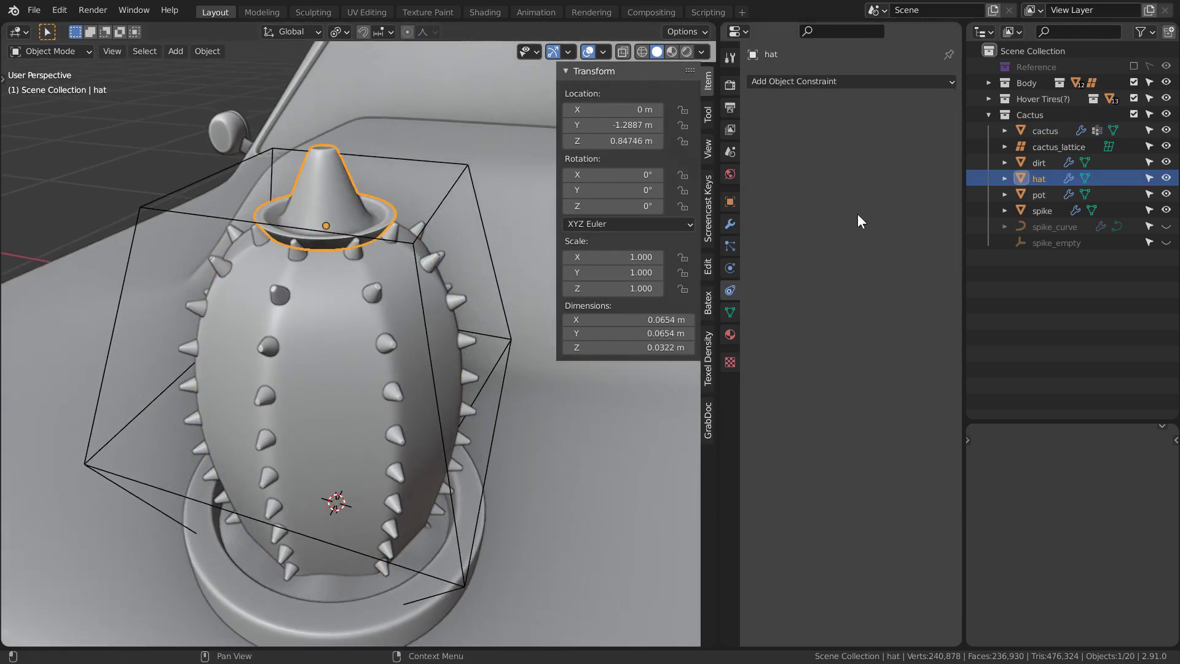
{"action": "left_click", "coordinate": [843, 79]}
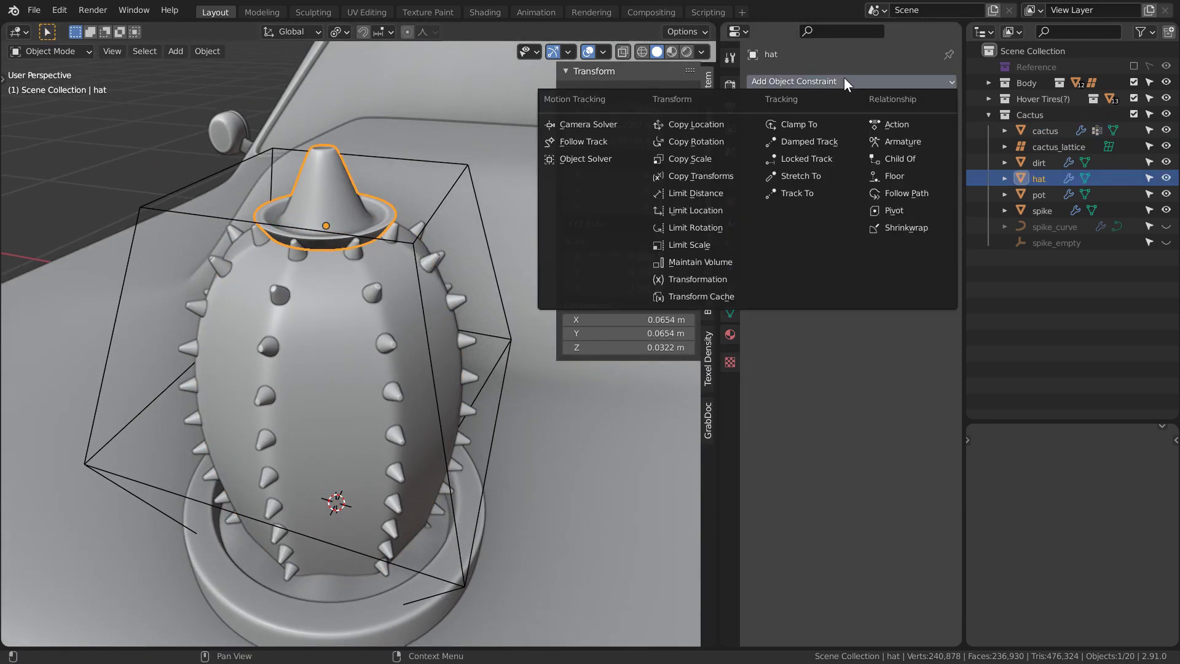
{"action": "left_click", "coordinate": [723, 119]}
{"action": "left_click", "coordinate": [869, 130]}
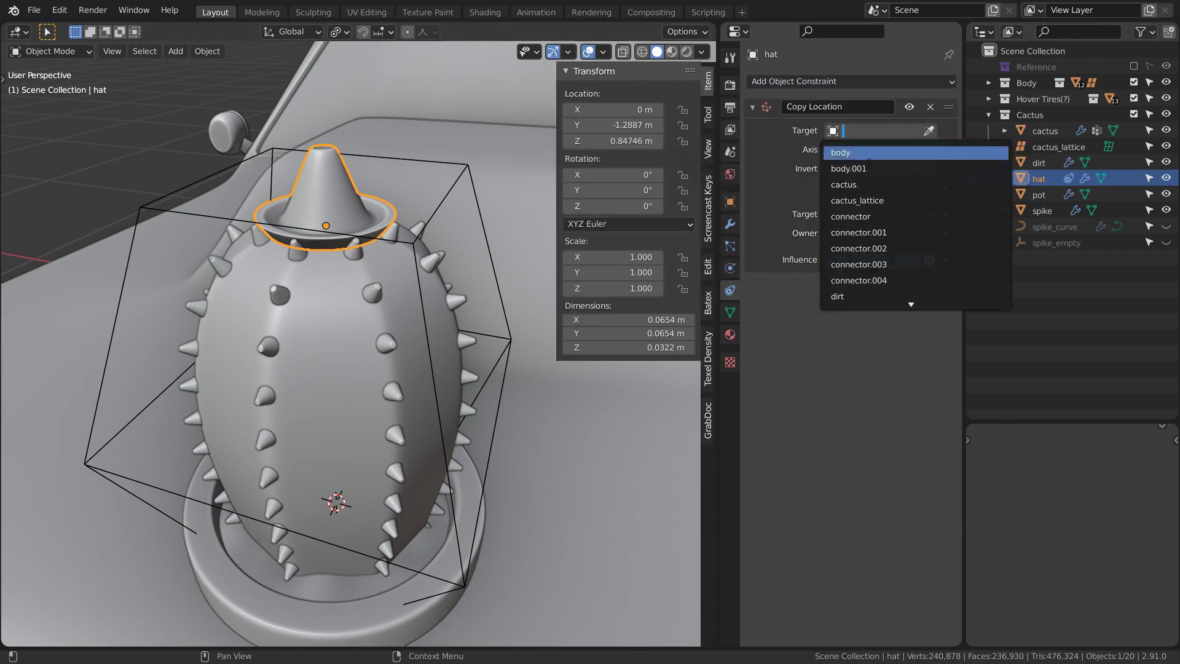
{"action": "left_click", "coordinate": [861, 185]}
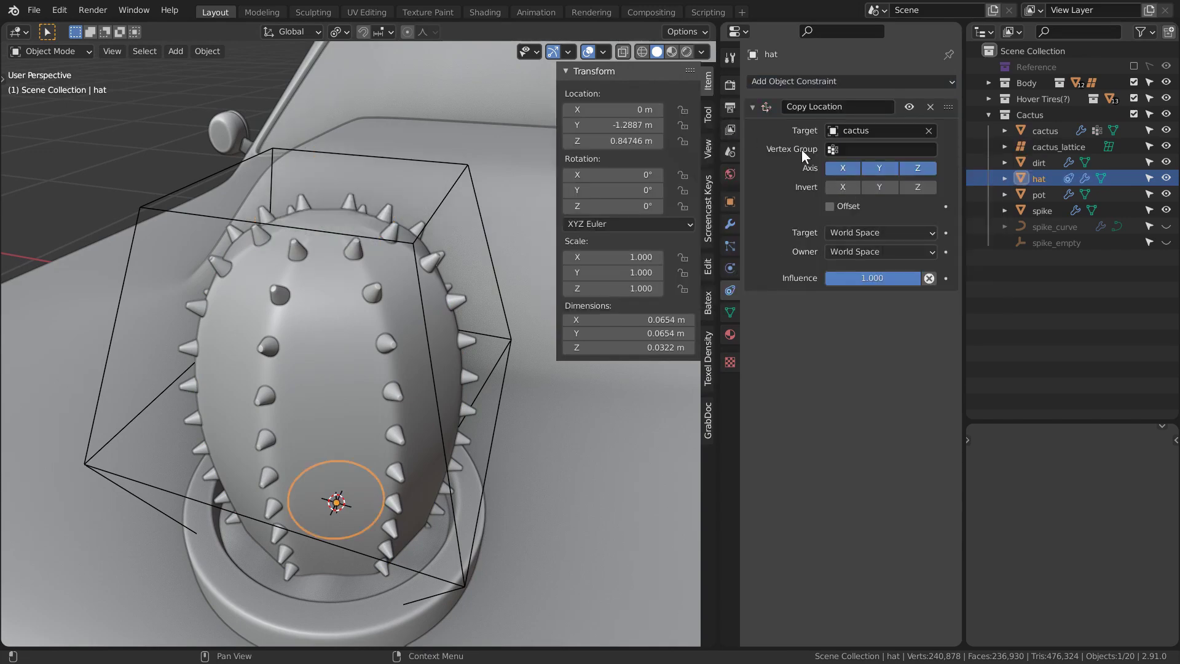
{"action": "left_click", "coordinate": [839, 152]}
{"action": "left_click", "coordinate": [896, 171]}
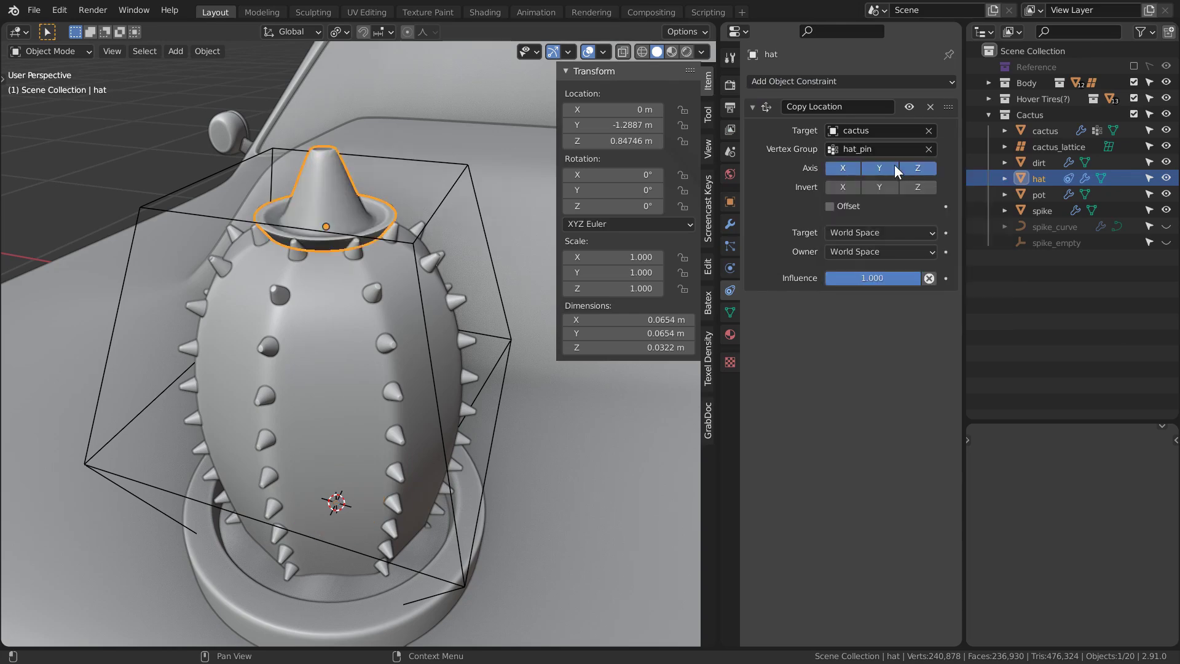
Enter the lattice's edit mode and select its four top points.
{"action": "scroll", "coordinate": [428, 196], "scroll_direction": "down", "scroll_amount": 3}
{"action": "middle_click_drag", "start_coordinate": [428, 197], "coordinate": [358, 259]}
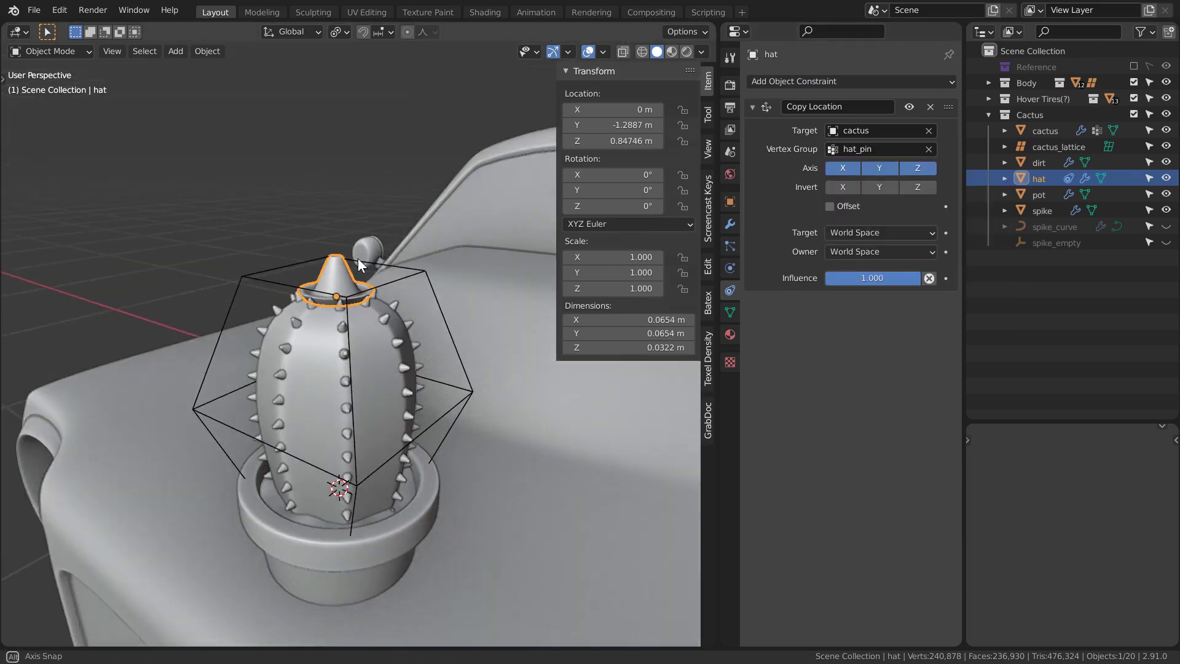
{"action": "left_click", "coordinate": [276, 266]}
{"action": "key", "text": "Tab"}
{"action": "left_click_drag", "start_coordinate": [204, 205], "coordinate": [501, 322]}
Move the top lattice points up along Z twice to test that the hat follows.
{"action": "scroll", "coordinate": [467, 444], "scroll_direction": "down", "scroll_amount": 2}
{"action": "middle_click_drag", "start_coordinate": [467, 443], "coordinate": [454, 430]}
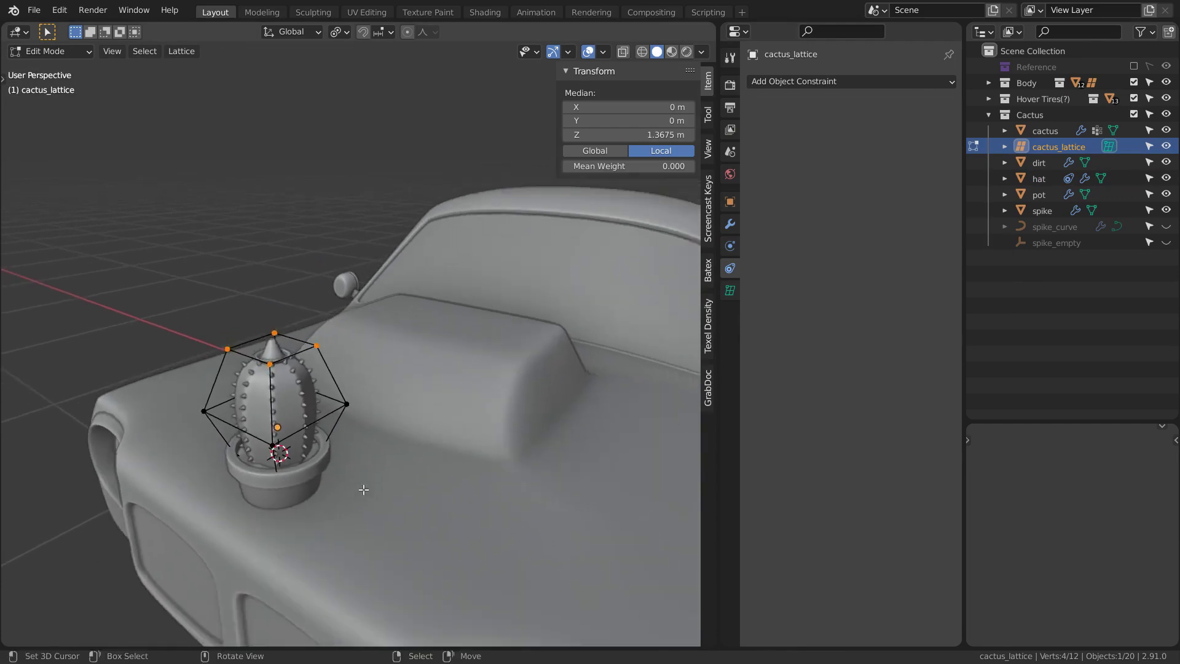
{"action": "key", "text": "g"}
{"action": "key", "text": "z"}
{"action": "left_click", "coordinate": [467, 289]}
{"action": "middle_click_drag", "start_coordinate": [468, 289], "coordinate": [476, 364]}
{"action": "key", "text": "g"}
{"action": "key", "text": "z"}
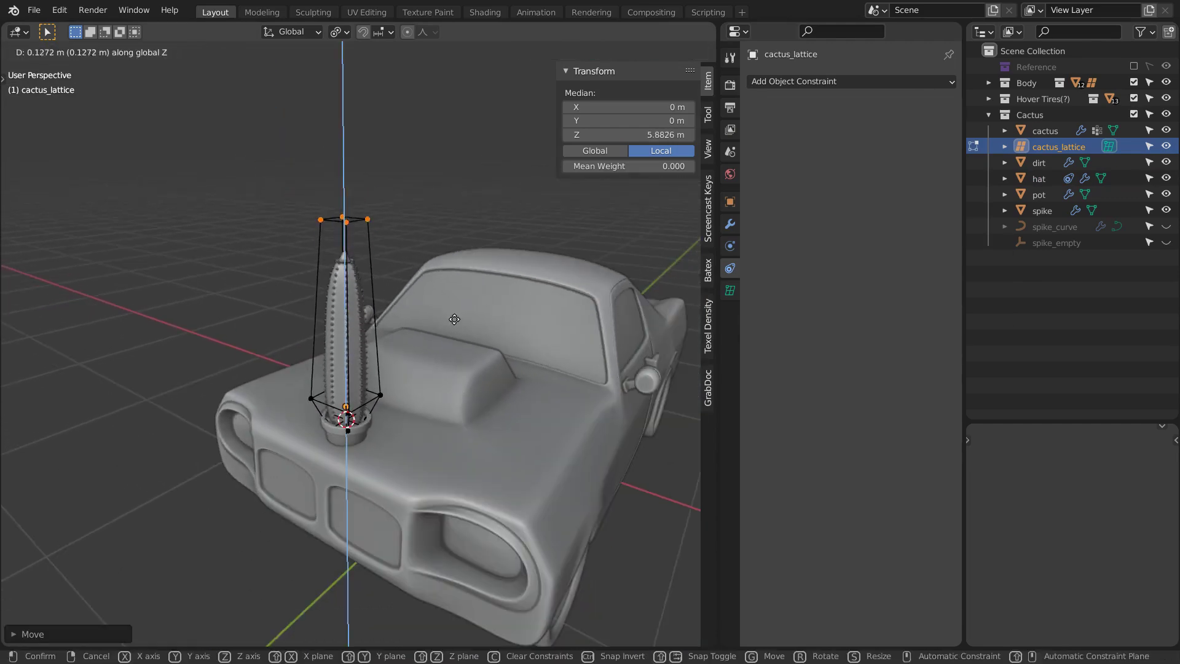
{"action": "left_click", "coordinate": [476, 184]}
{"action": "middle_click_drag", "start_coordinate": [476, 184], "coordinate": [399, 305]}
Unhide spike_curve and spike_empty, then parent all cactus parts to the pot (Keep Transform).
{"action": "left_click", "coordinate": [1166, 227]}
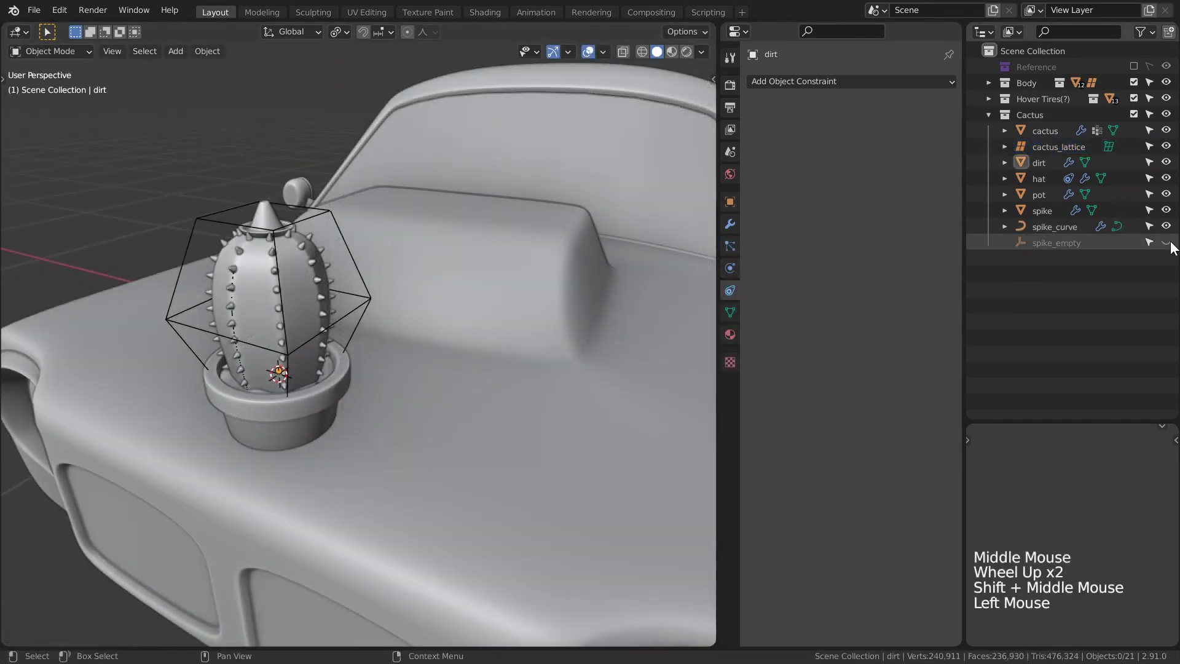
{"action": "left_click", "coordinate": [1165, 242]}
{"action": "left_click", "coordinate": [1045, 130]}
{"action": "left_click", "coordinate": [1071, 244], "text": "shift"}
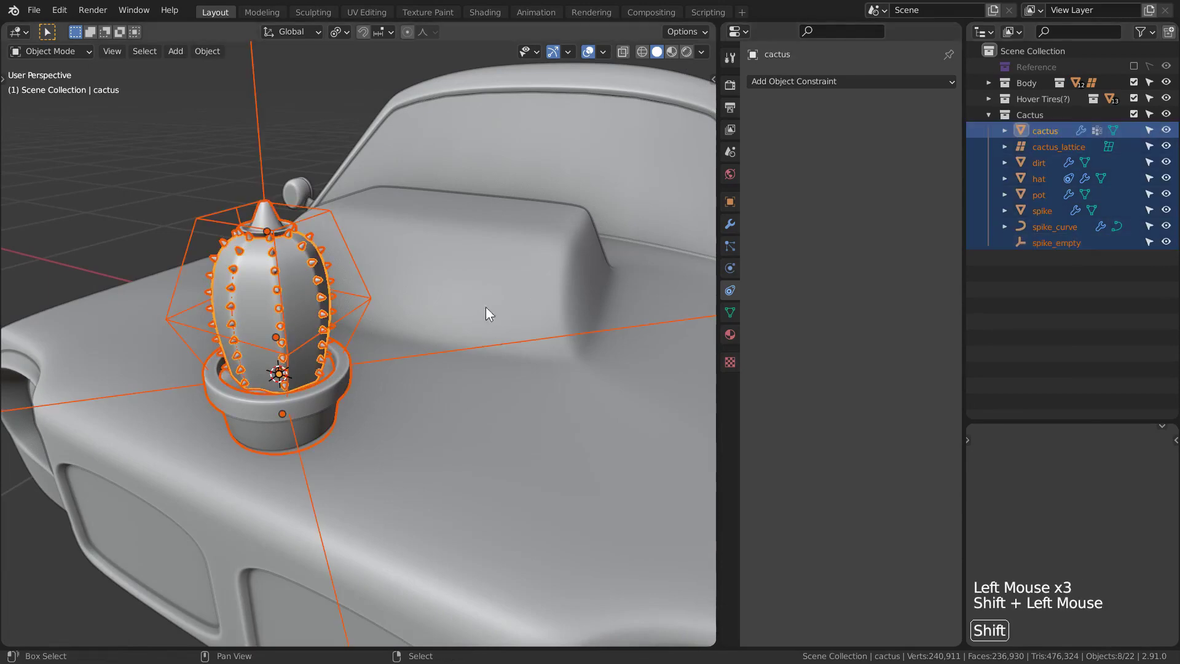
{"action": "right_click", "coordinate": [320, 406], "text": "shift"}
{"action": "key", "text": "ctrl+p"}
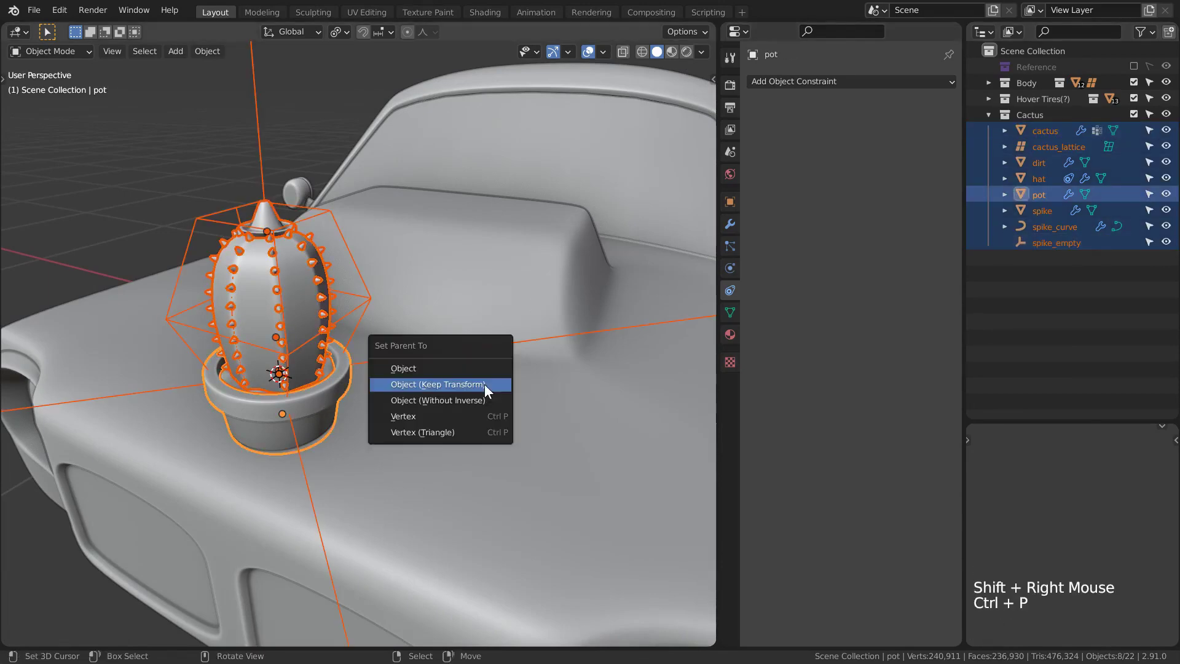
{"action": "left_click", "coordinate": [485, 385]}
Test the parenting by moving the pot and cancelling the move.
{"action": "right_click", "coordinate": [324, 417]}
{"action": "key", "text": "g"}
{"action": "right_click", "coordinate": [323, 398]}
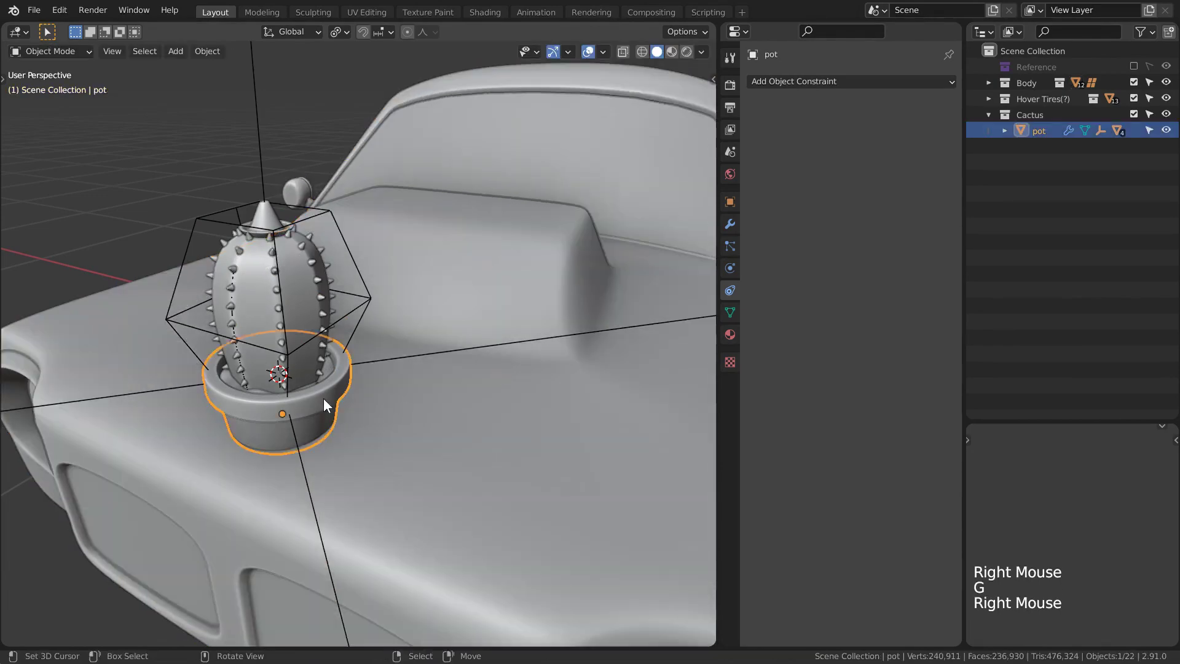
{"action": "key", "text": "g"}
{"action": "right_click", "coordinate": [453, 288]}
Parent the pot to the car body with Keep Transform.
{"action": "scroll", "coordinate": [452, 288], "scroll_direction": "down", "scroll_amount": 3}
{"action": "middle_click_drag", "start_coordinate": [452, 288], "coordinate": [434, 364], "text": "shift"}
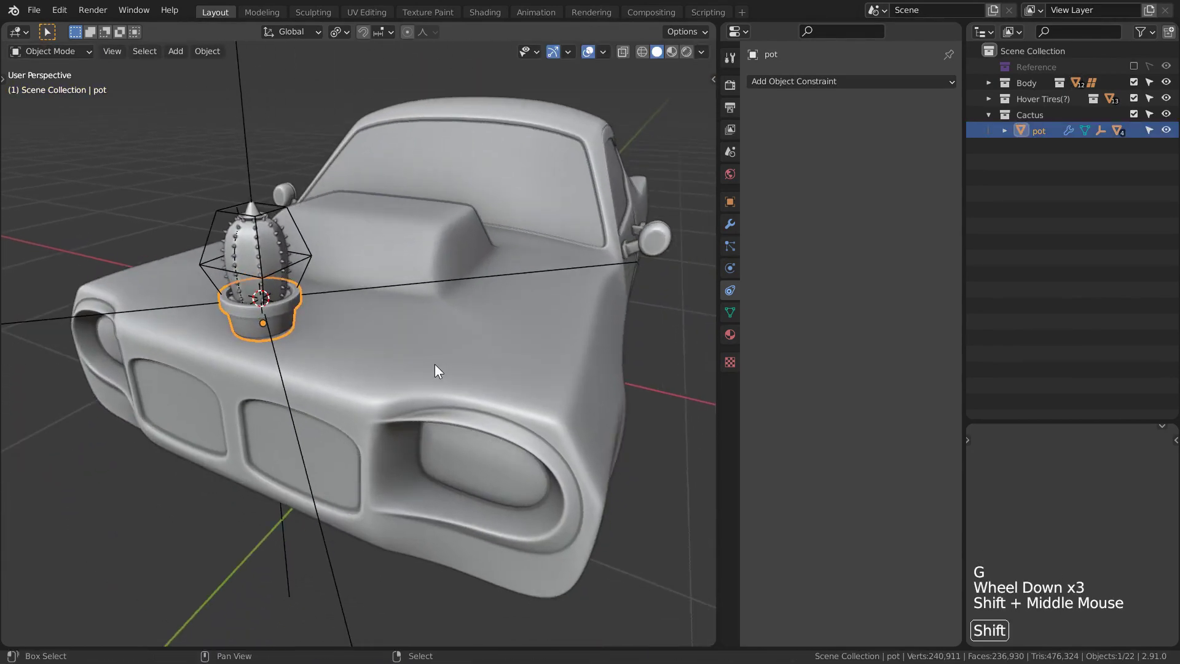
{"action": "right_click", "coordinate": [434, 364], "text": "shift"}
{"action": "key", "text": "ctrl+p"}
{"action": "left_click", "coordinate": [434, 364]}
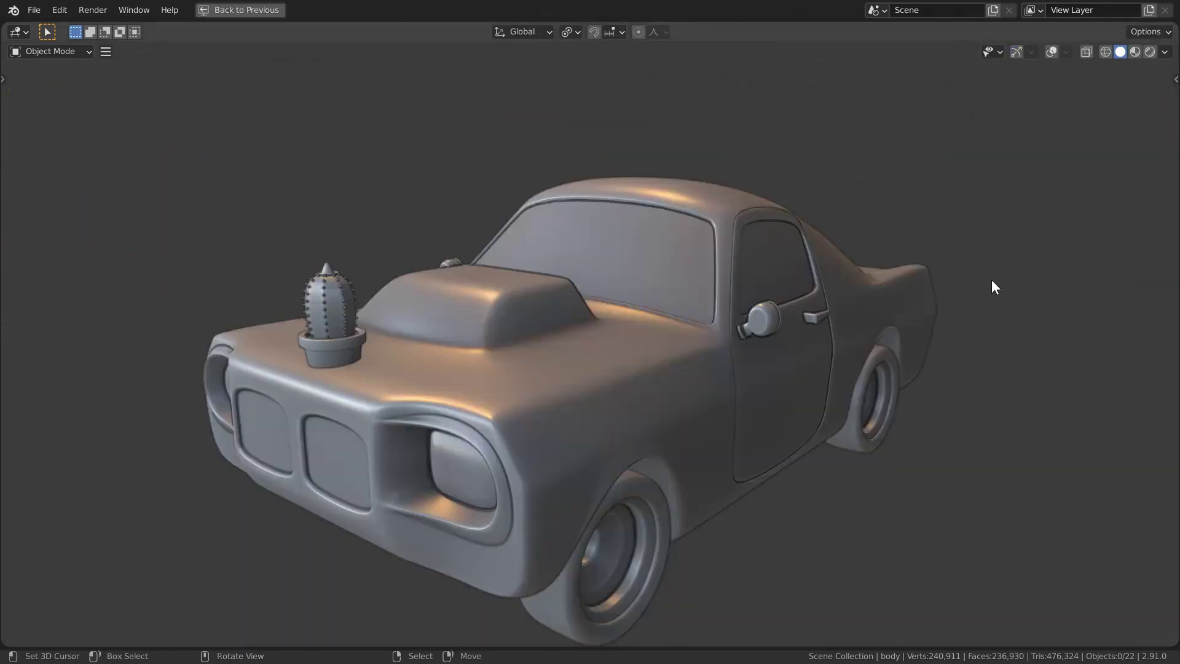
Play back the animation to watch the potted cactus ride on the hover-car's hood.
{"action": "scroll", "coordinate": [1020, 336], "scroll_direction": "down", "scroll_amount": 3}
{"action": "key", "text": "space"}
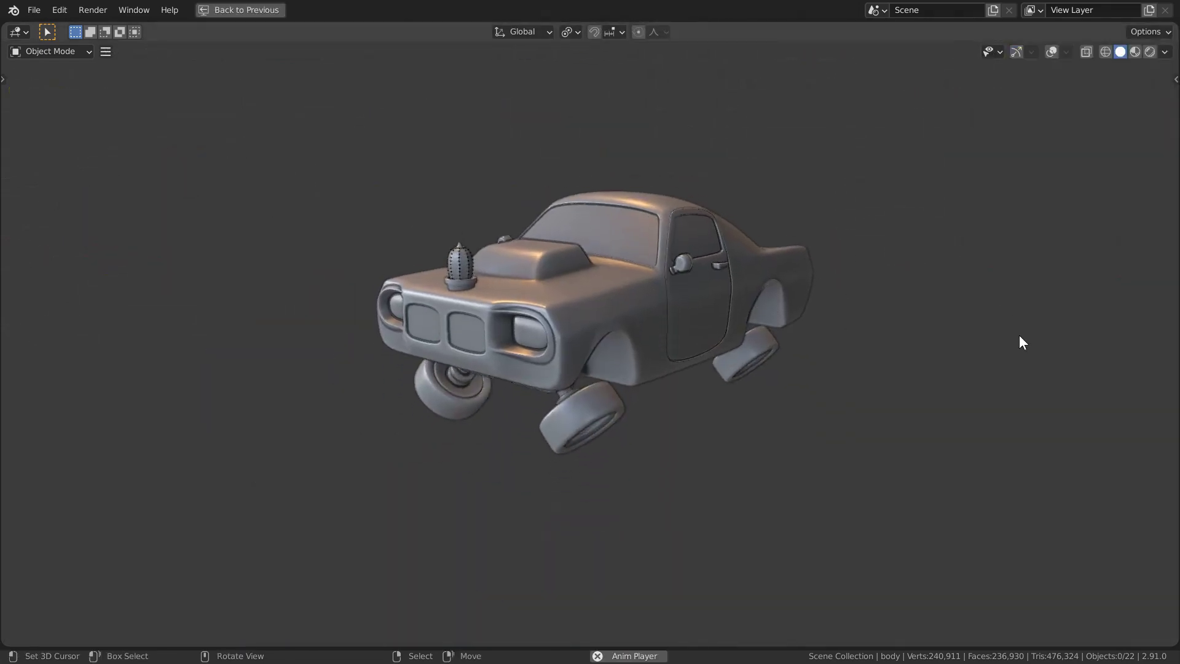